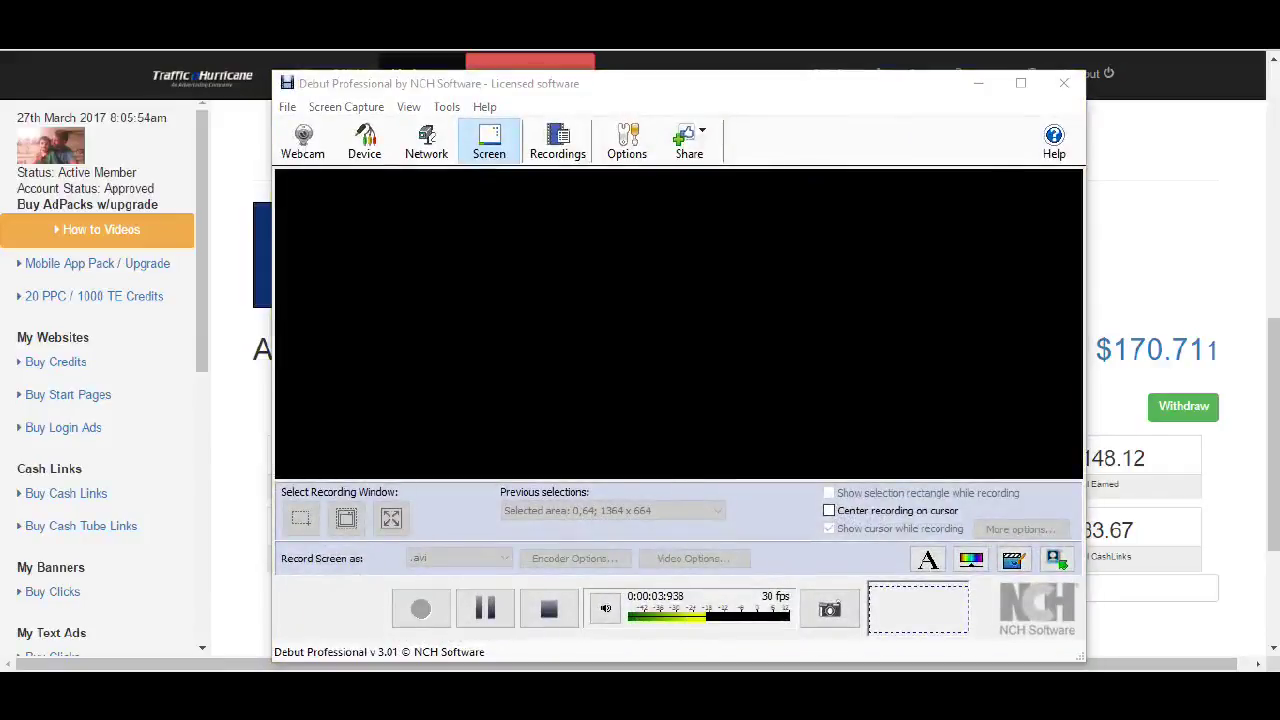
Check the latest cash history entries and mark the most recent adpack share payment
left_click(978, 83)
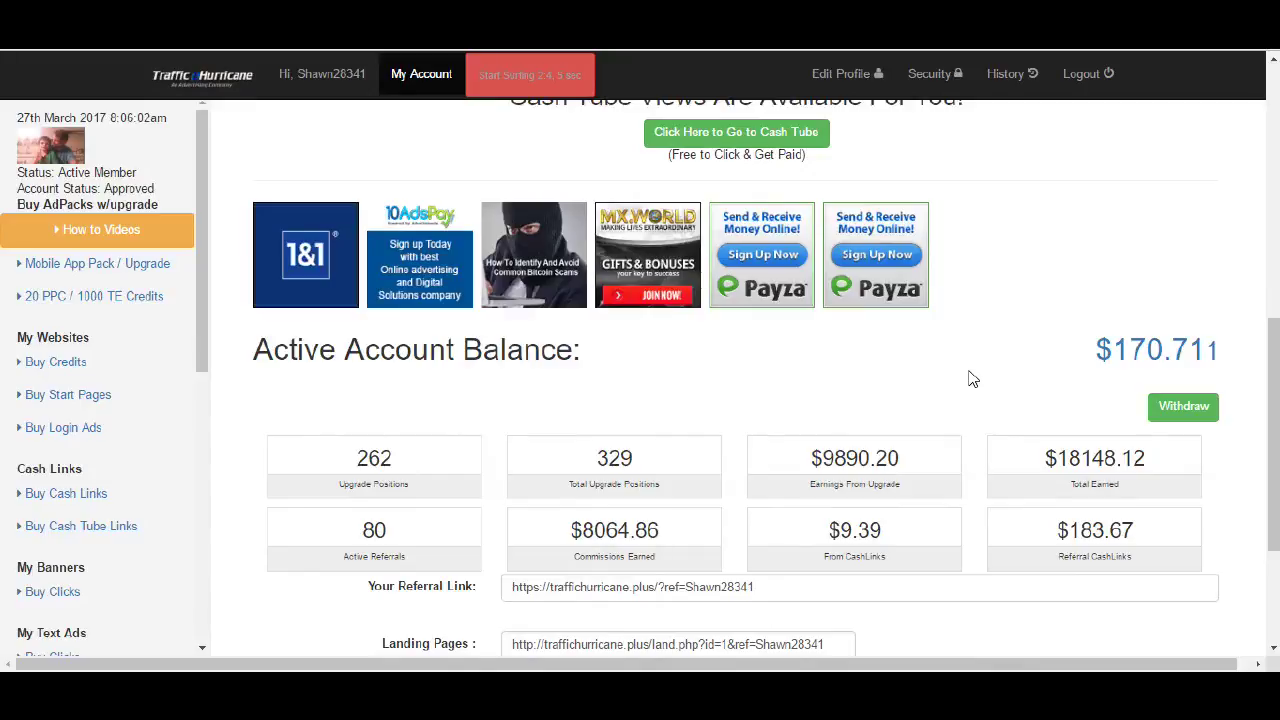
scroll(958, 366, "down", 2)
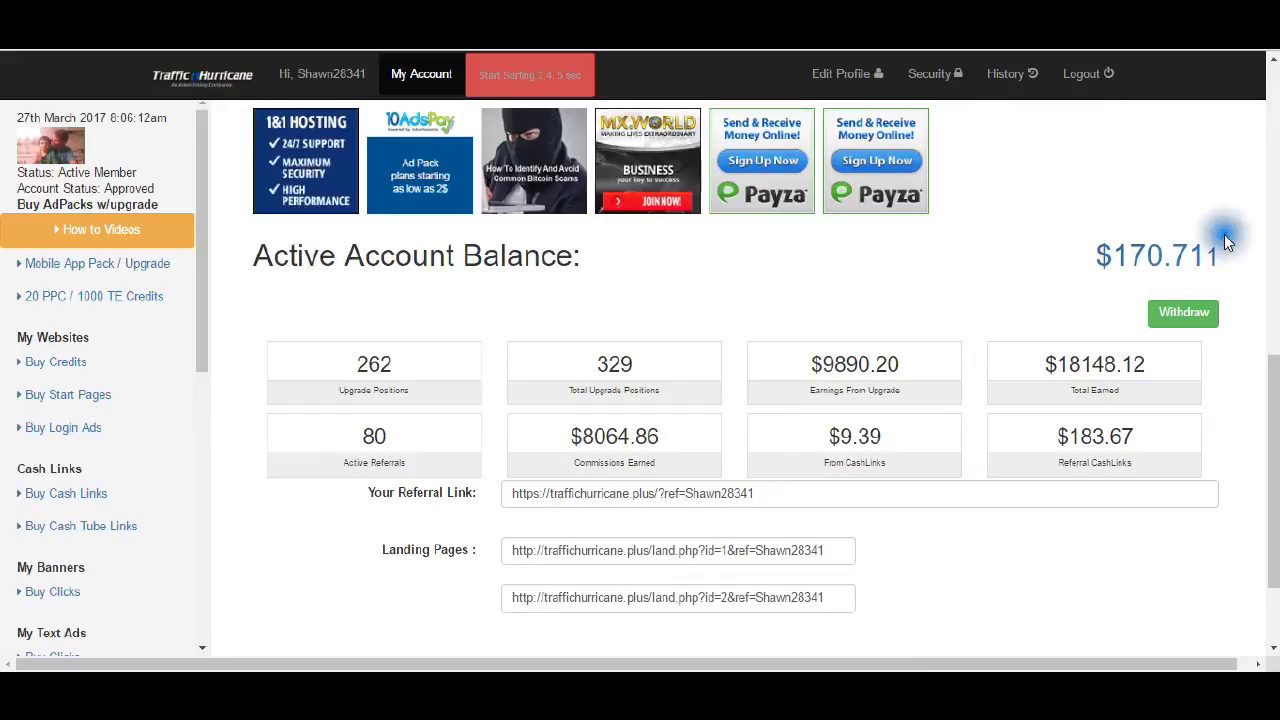
left_click(1163, 257)
scroll(568, 370, "down", 5)
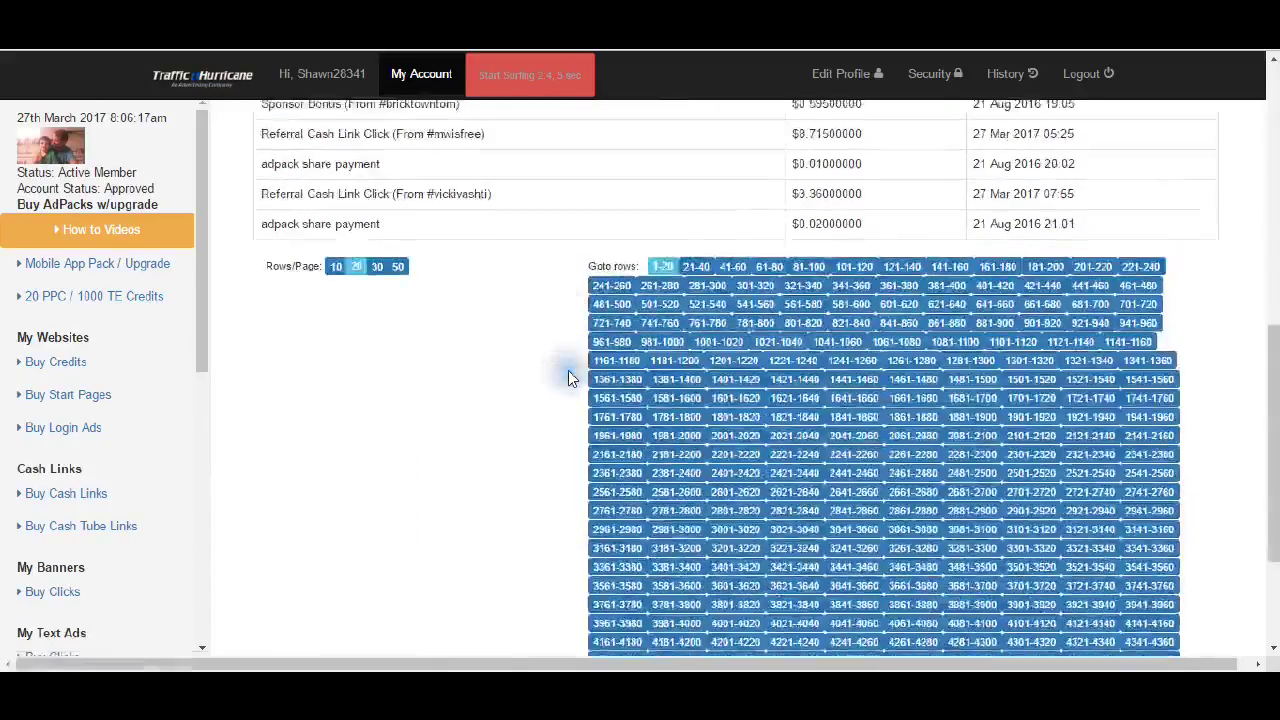
scroll(568, 370, "down", 5)
left_click(676, 482)
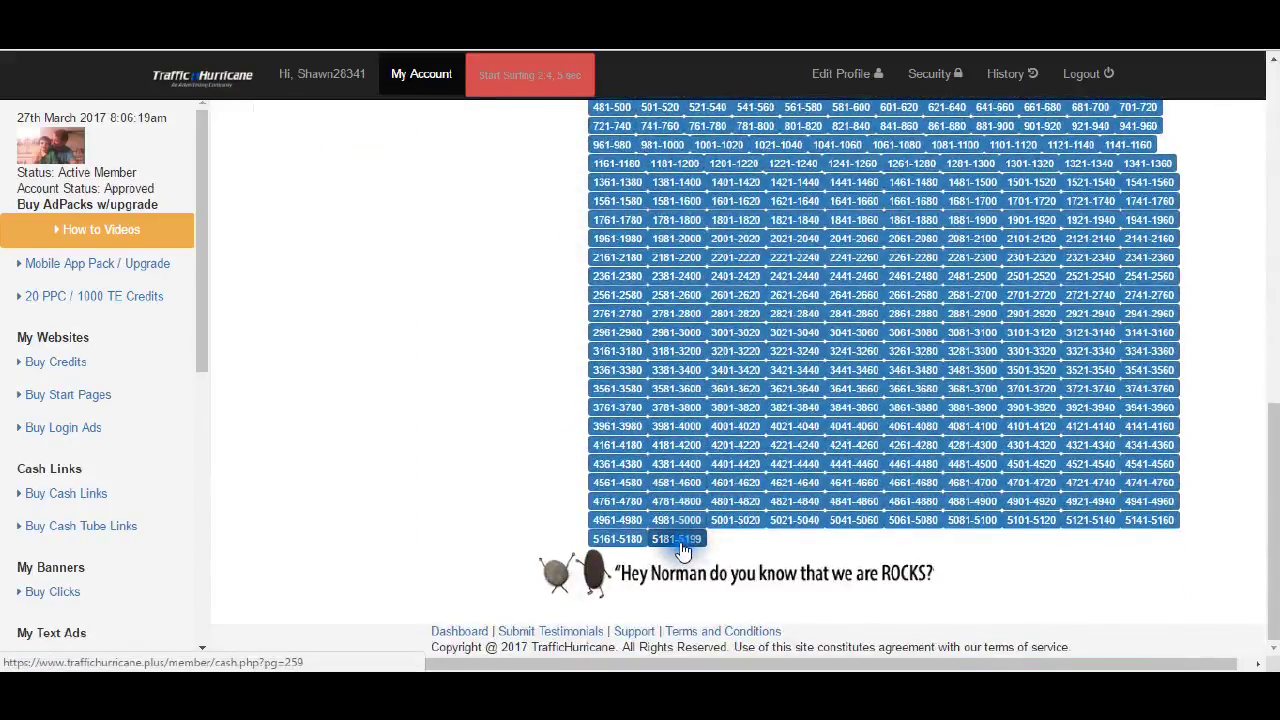
scroll(615, 488, "down", 5)
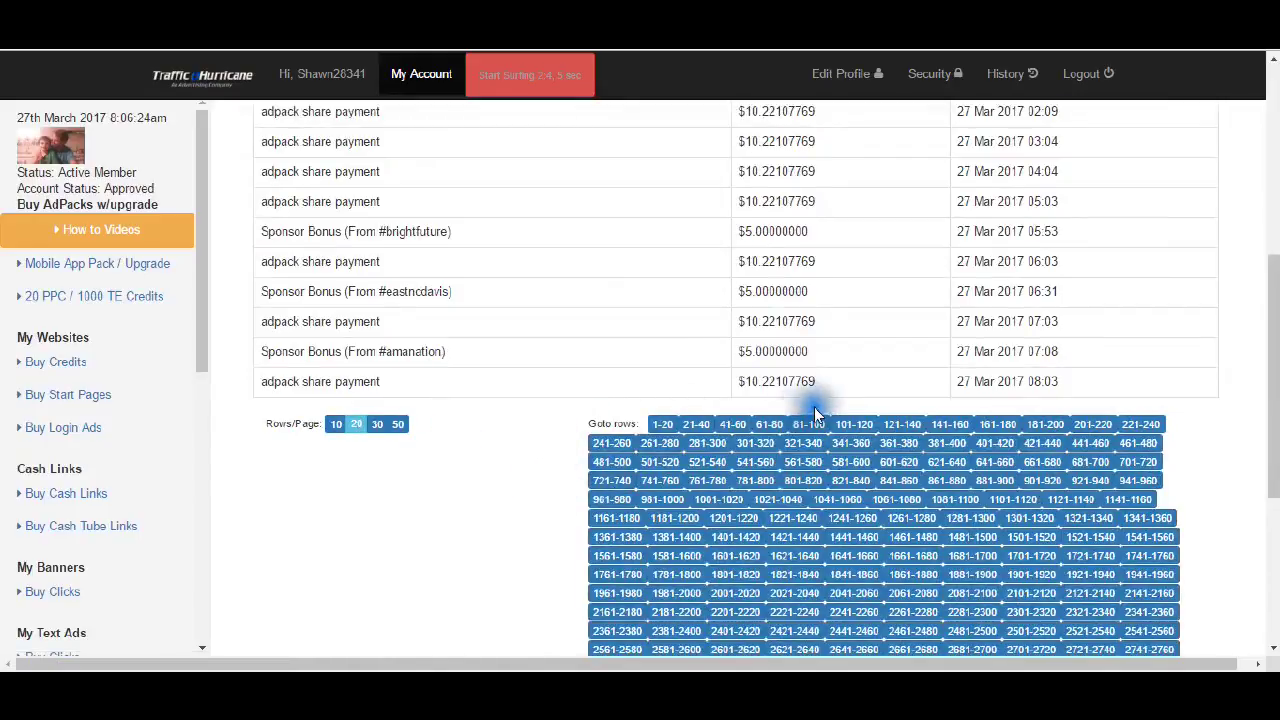
left_click_drag(815, 381, 800, 381)
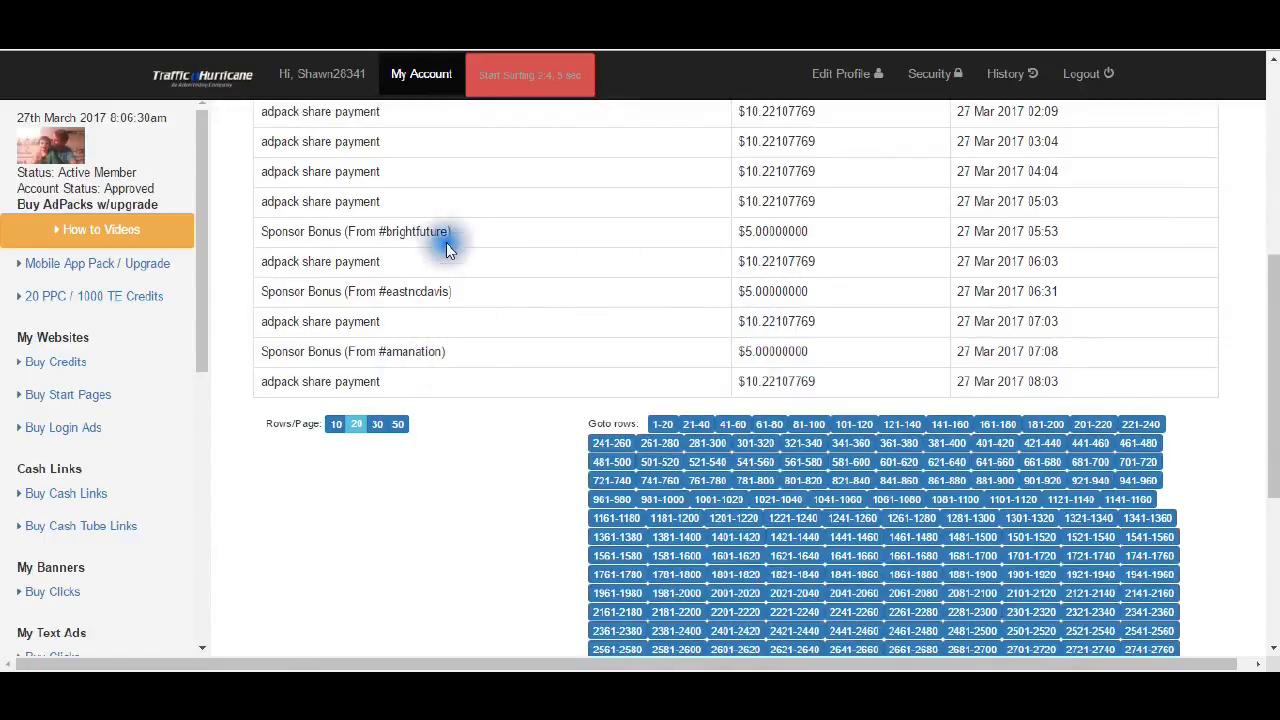
scroll(487, 262, "up", 3)
scroll(507, 293, "up", 1)
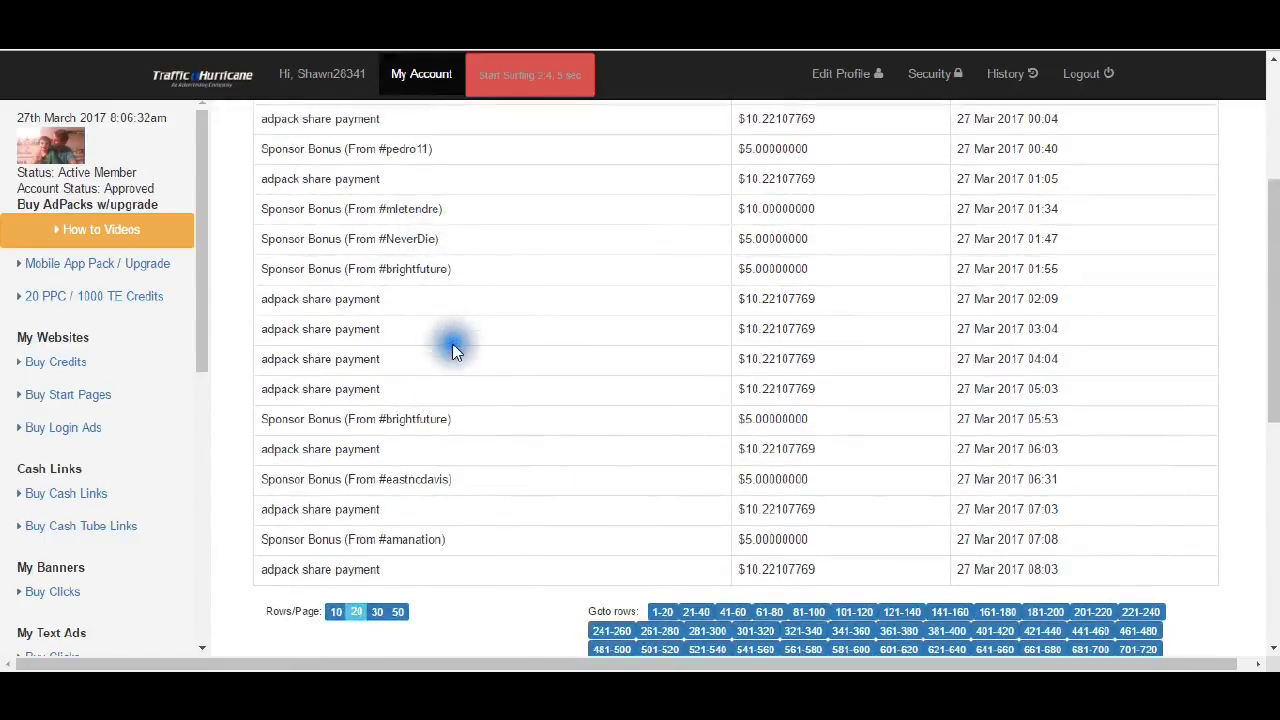
scroll(428, 185, "up", 3)
scroll(490, 340, "down", 4)
scroll(490, 340, "up", 4)
scroll(490, 352, "down", 7)
scroll(490, 352, "down", 3)
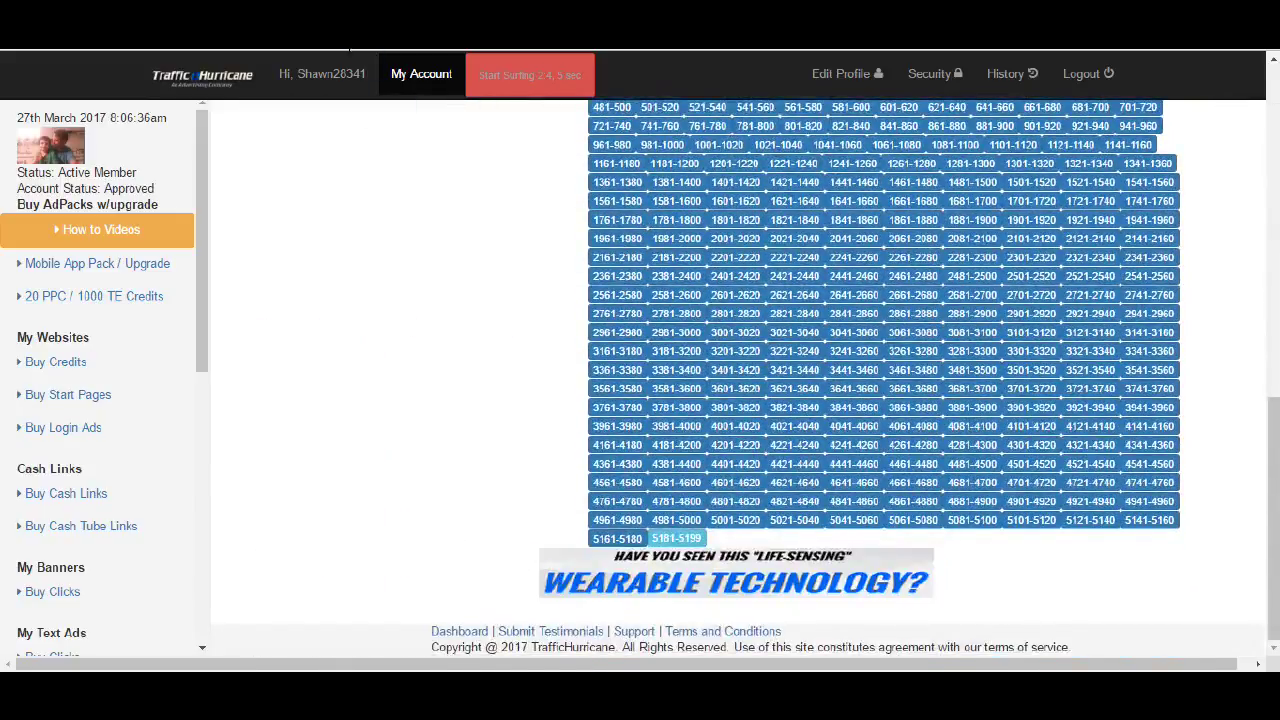
Back on the account dashboard, highlight the 262 upgrade positions count
left_click(421, 74)
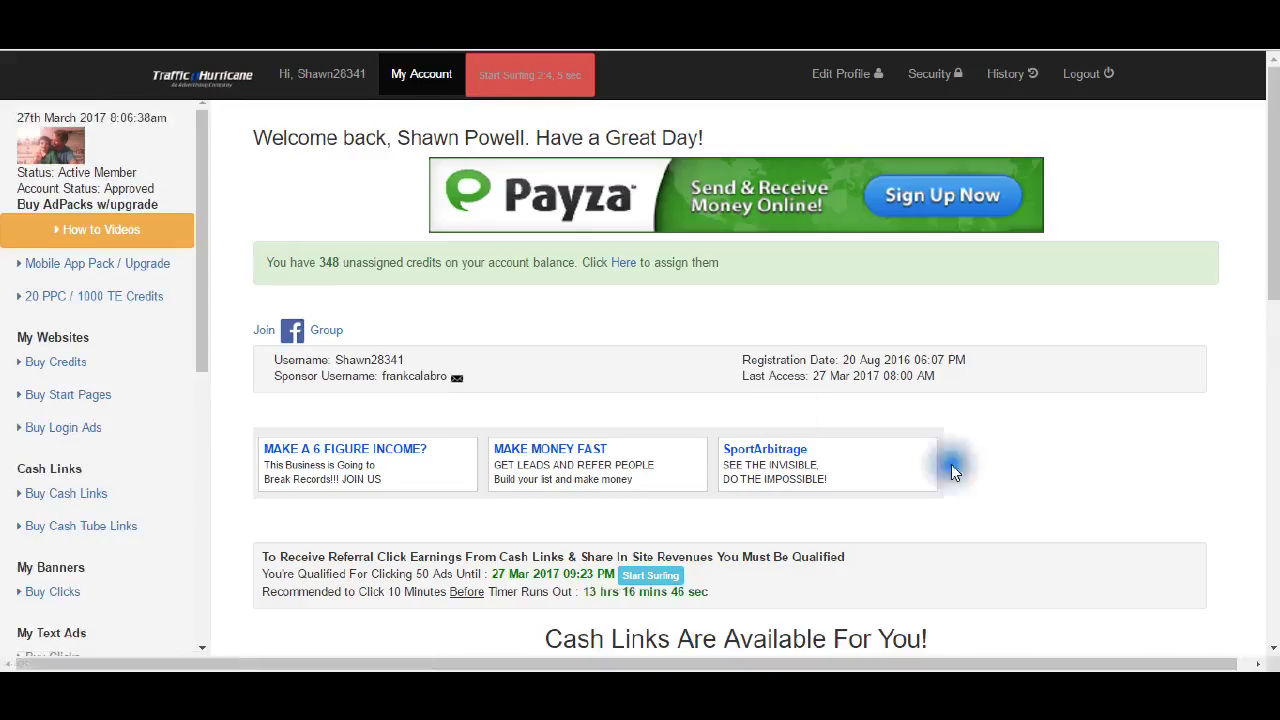
scroll(1012, 415, "down", 5)
scroll(1012, 415, "down", 3)
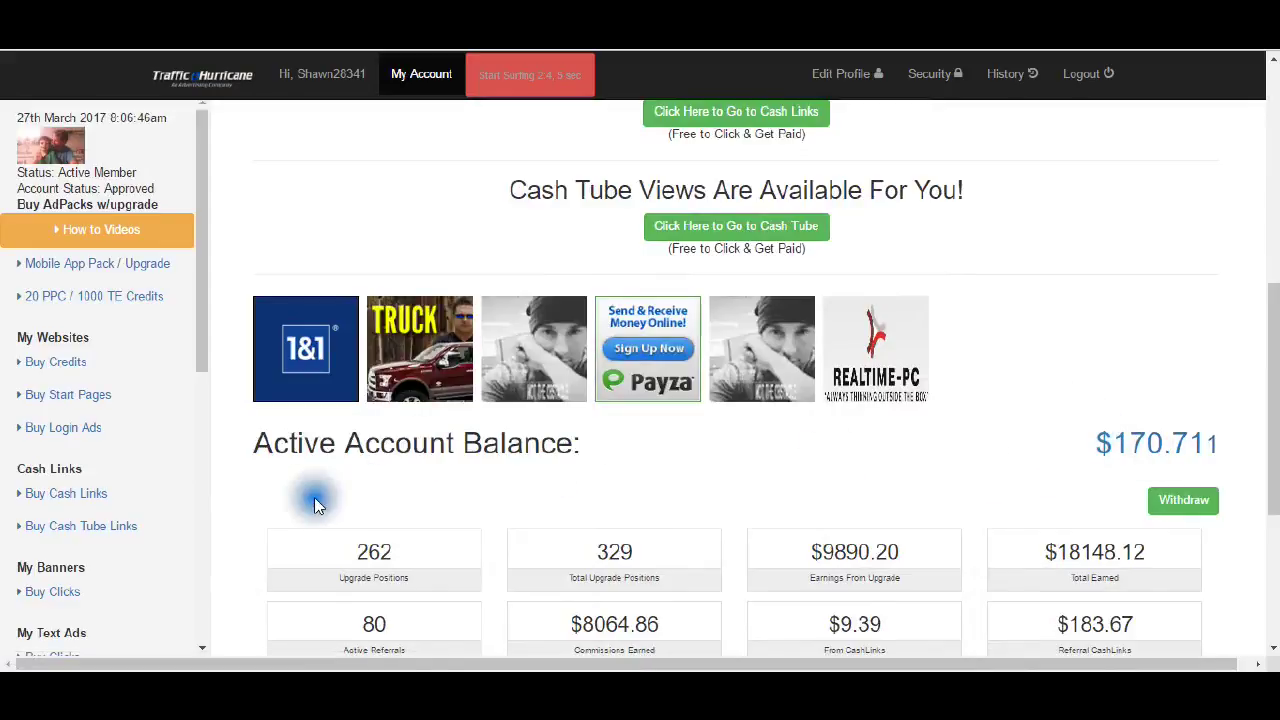
scroll(716, 519, "down", 2)
scroll(716, 519, "down", 1)
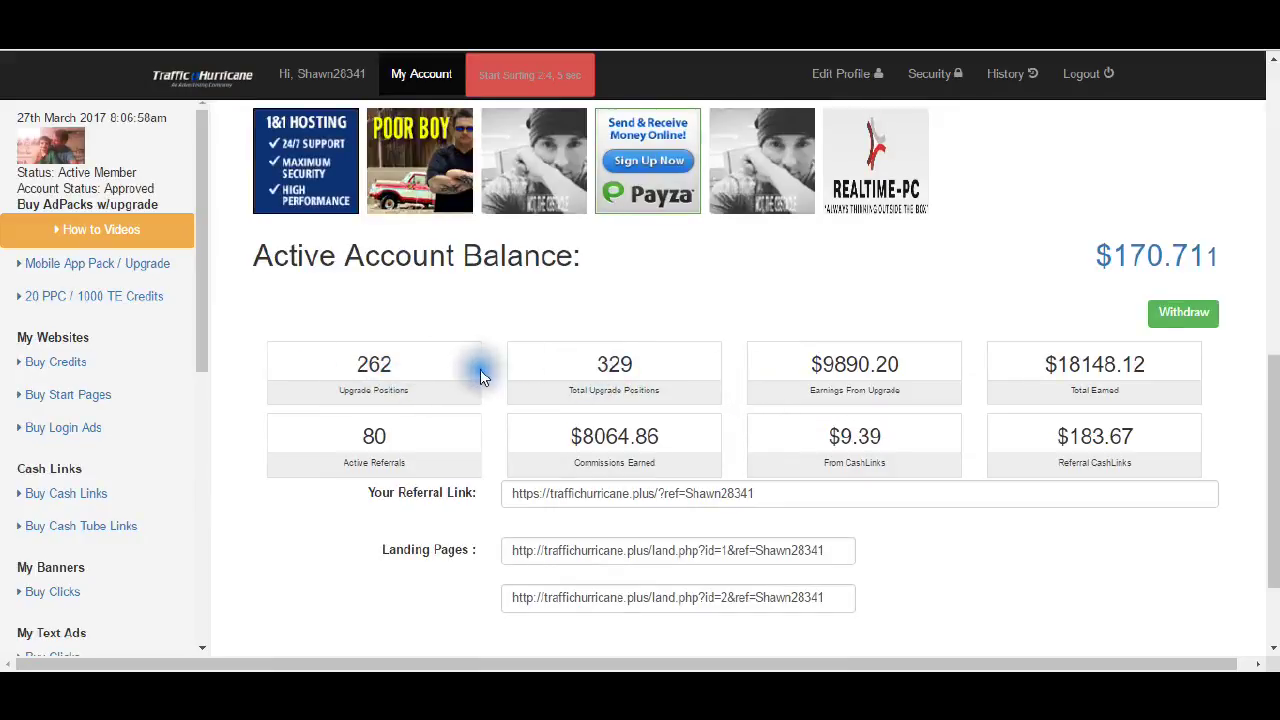
scroll(159, 431, "down", 3)
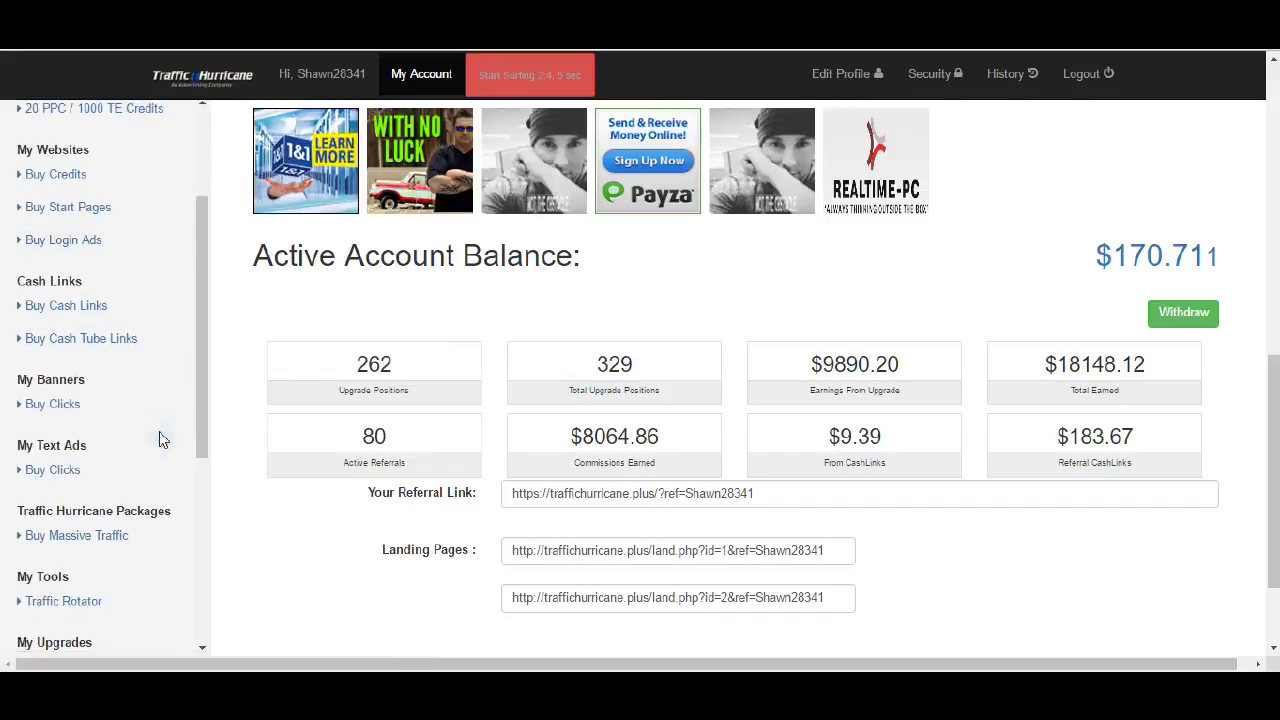
scroll(164, 440, "down", 3)
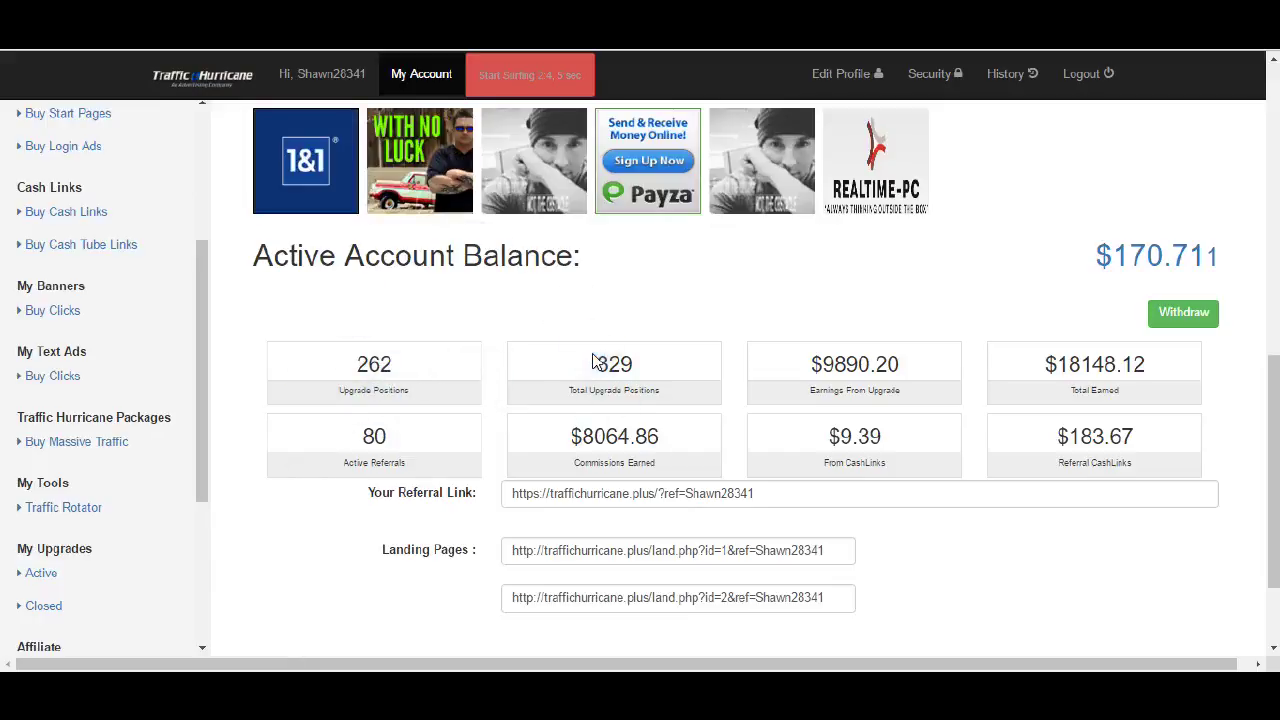
left_click(413, 375)
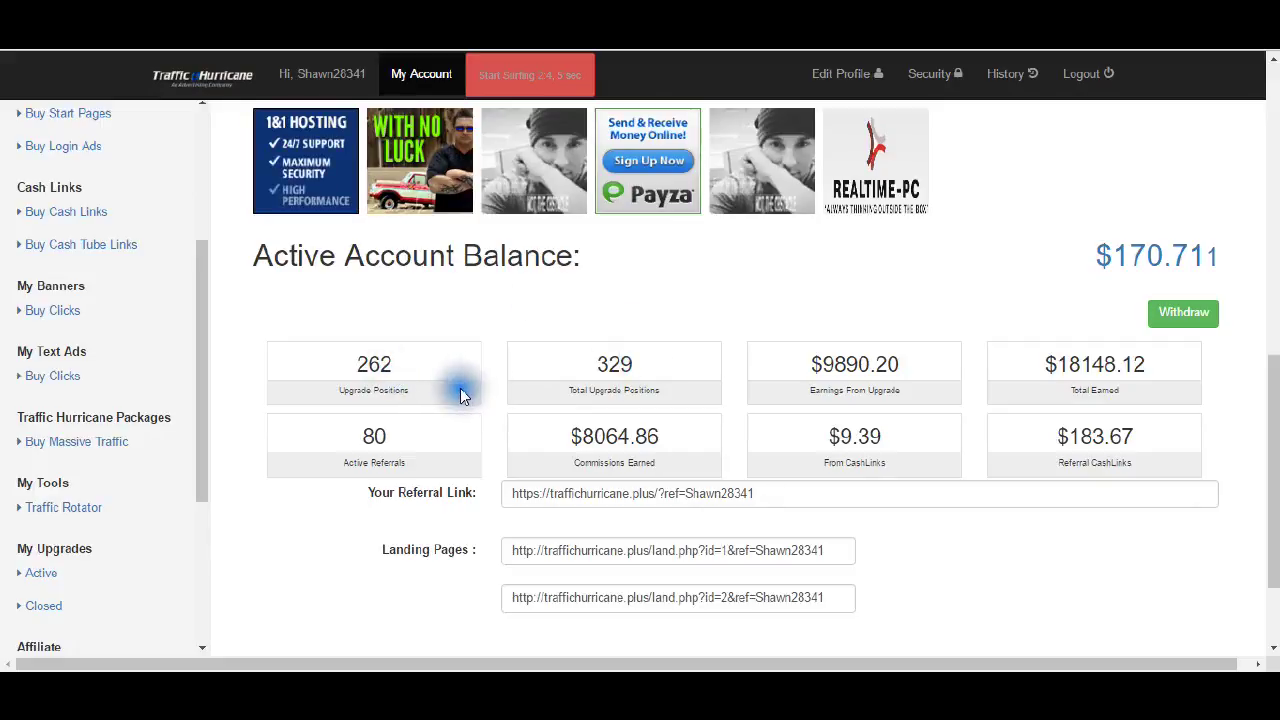
double_click(400, 366)
left_click(418, 360)
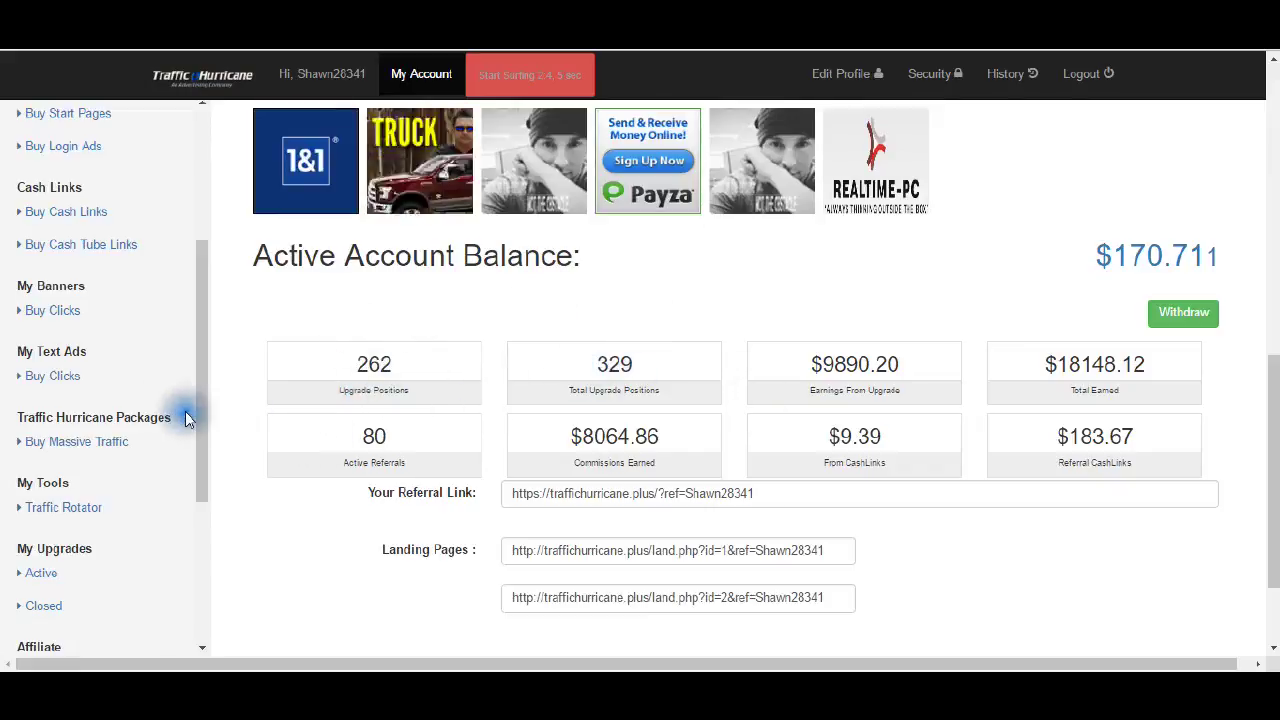
left_click_drag(203, 407, 224, 480)
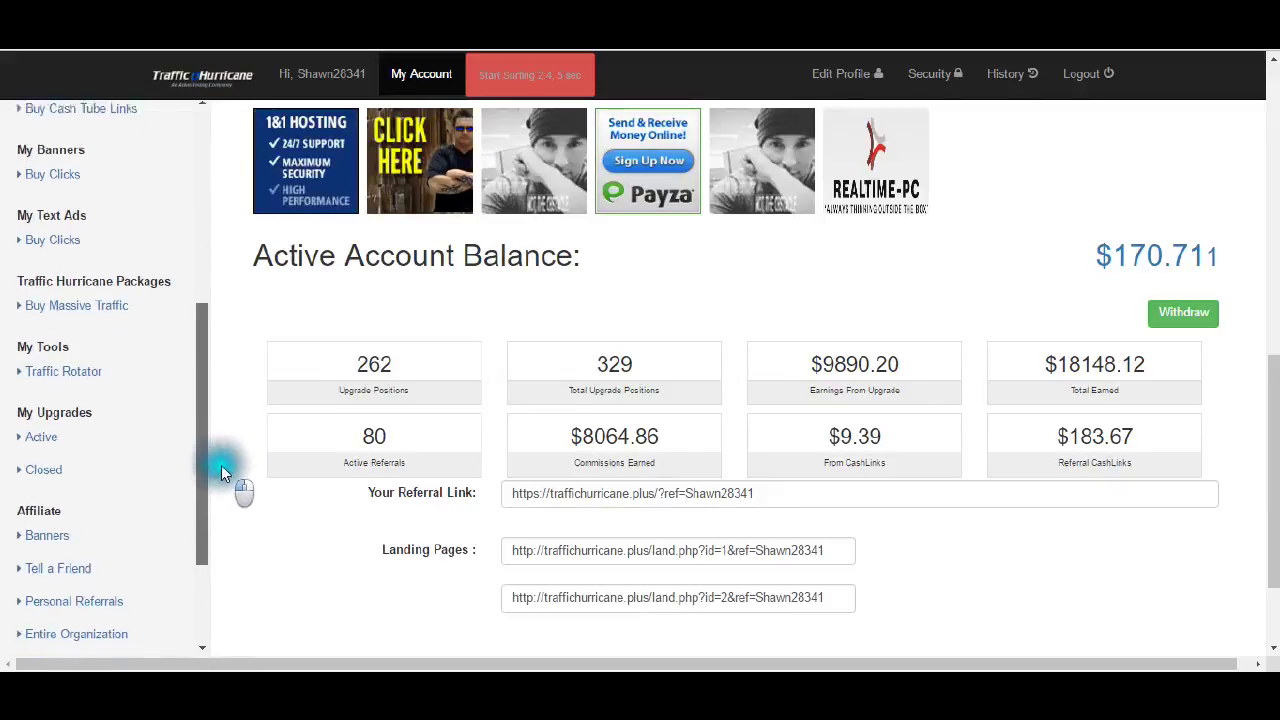
Page through the closed ad packs, marking the earliest date and the most recent rows
left_click(76, 453)
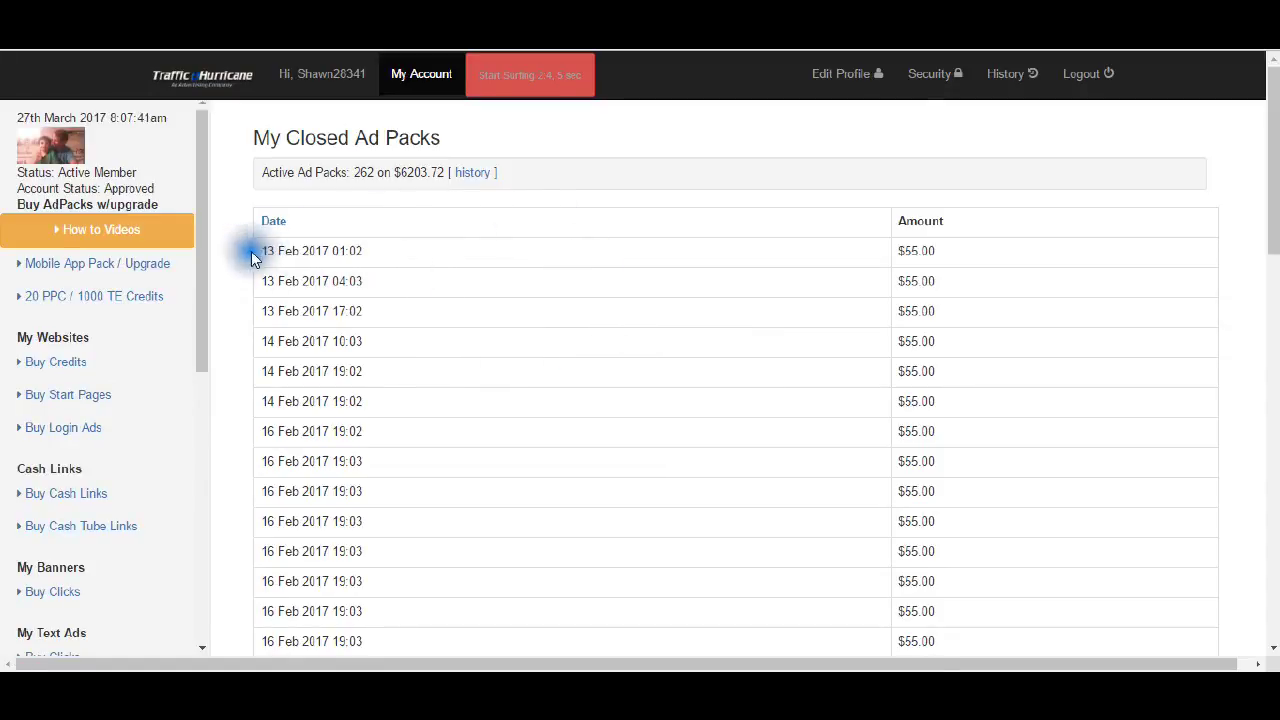
left_click_drag(251, 257, 401, 256)
scroll(484, 426, "down", 2)
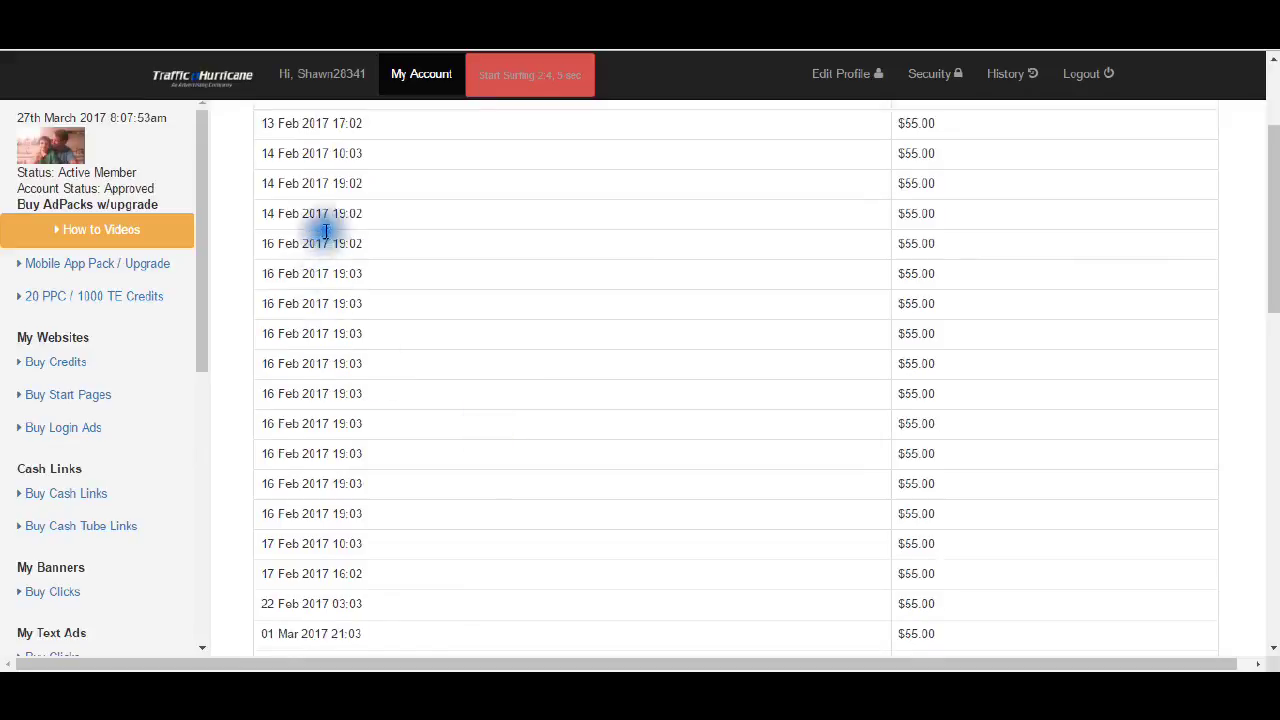
scroll(322, 213, "up", 1)
scroll(390, 300, "up", 1)
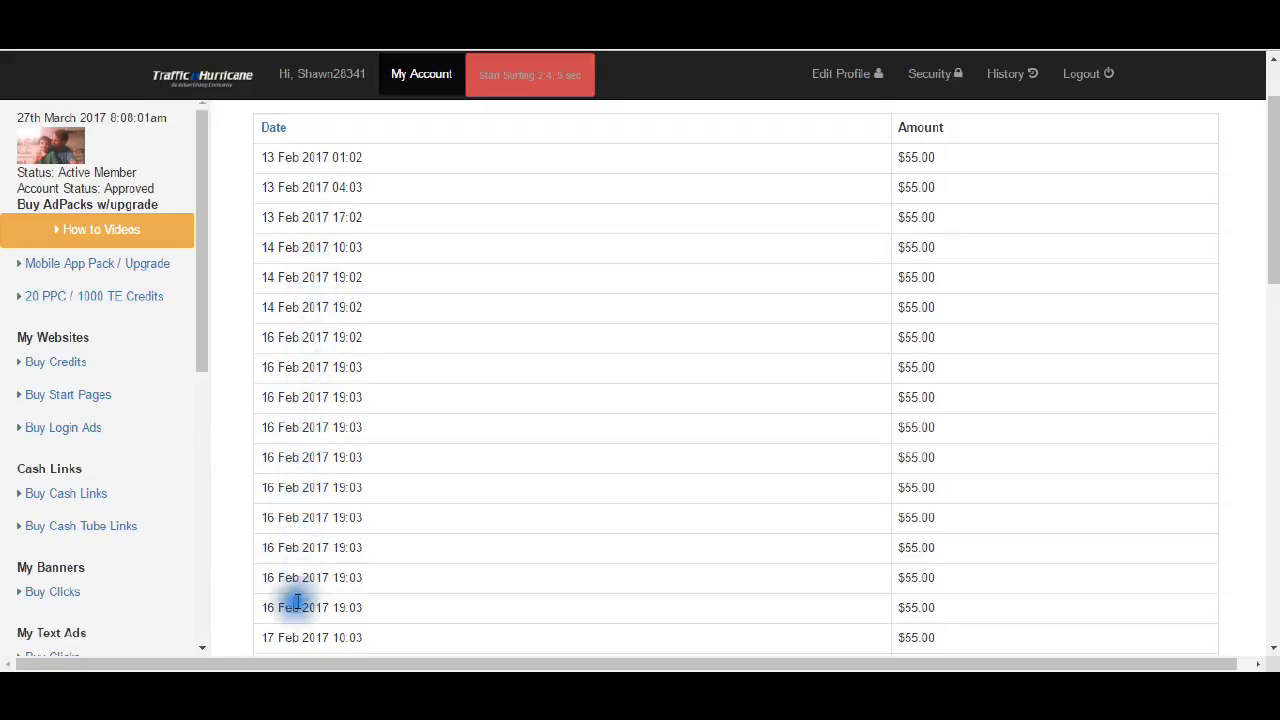
scroll(352, 607, "down", 1)
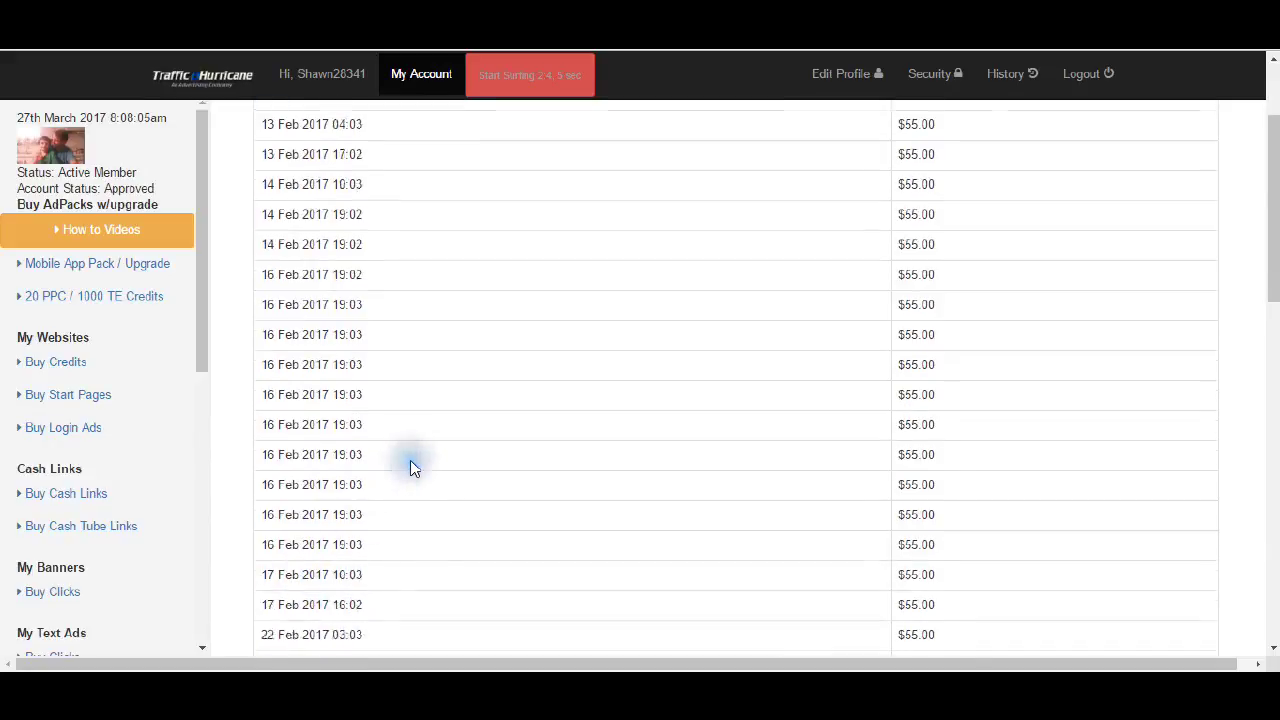
scroll(370, 485, "up", 3)
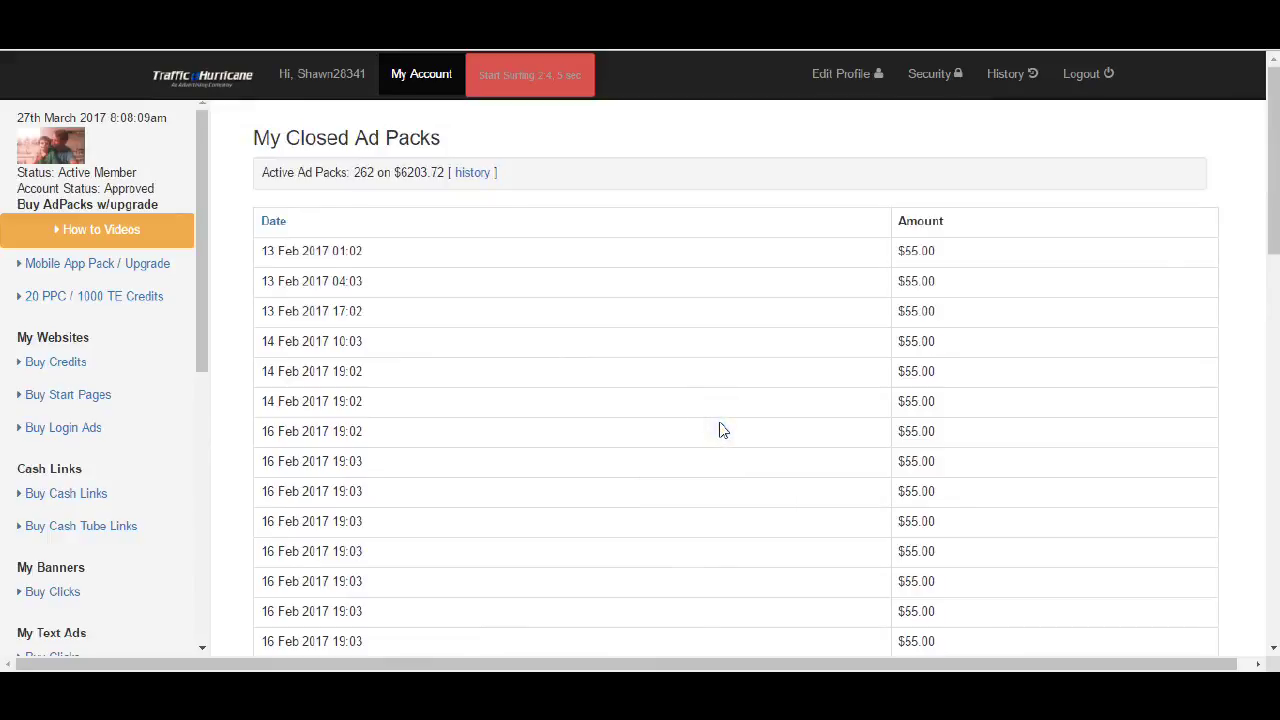
scroll(719, 420, "down", 10)
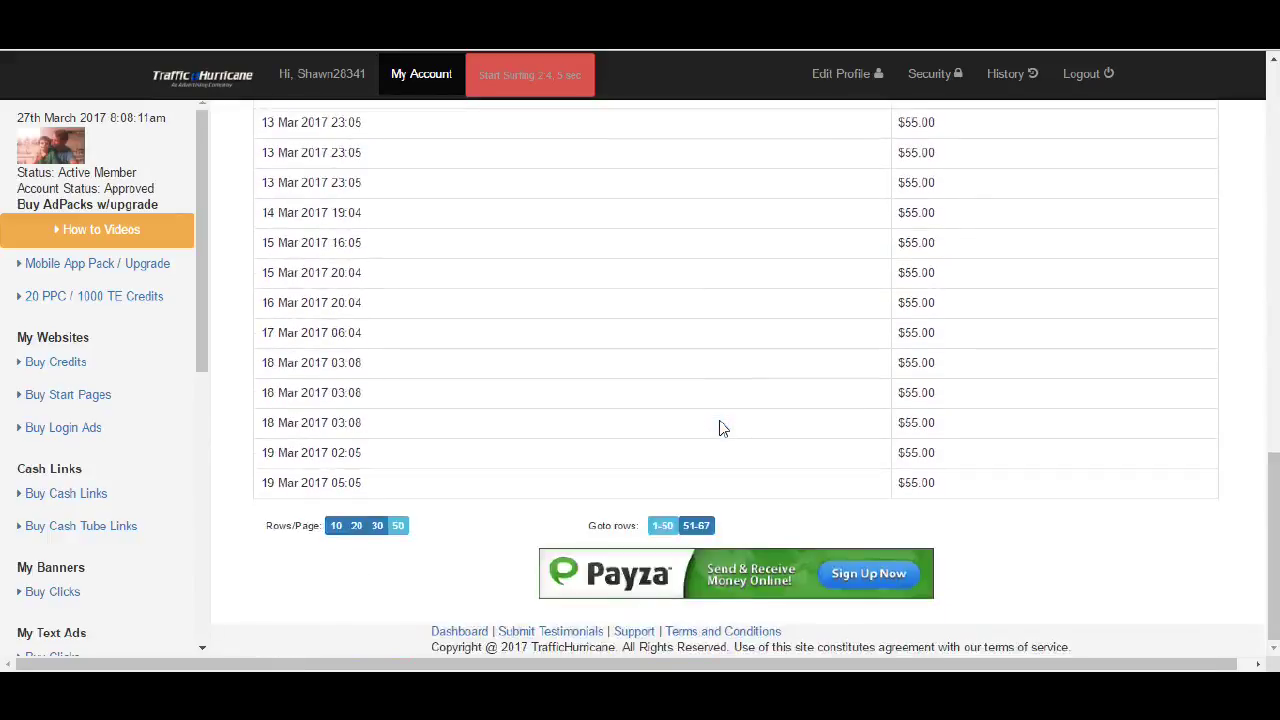
left_click(707, 530)
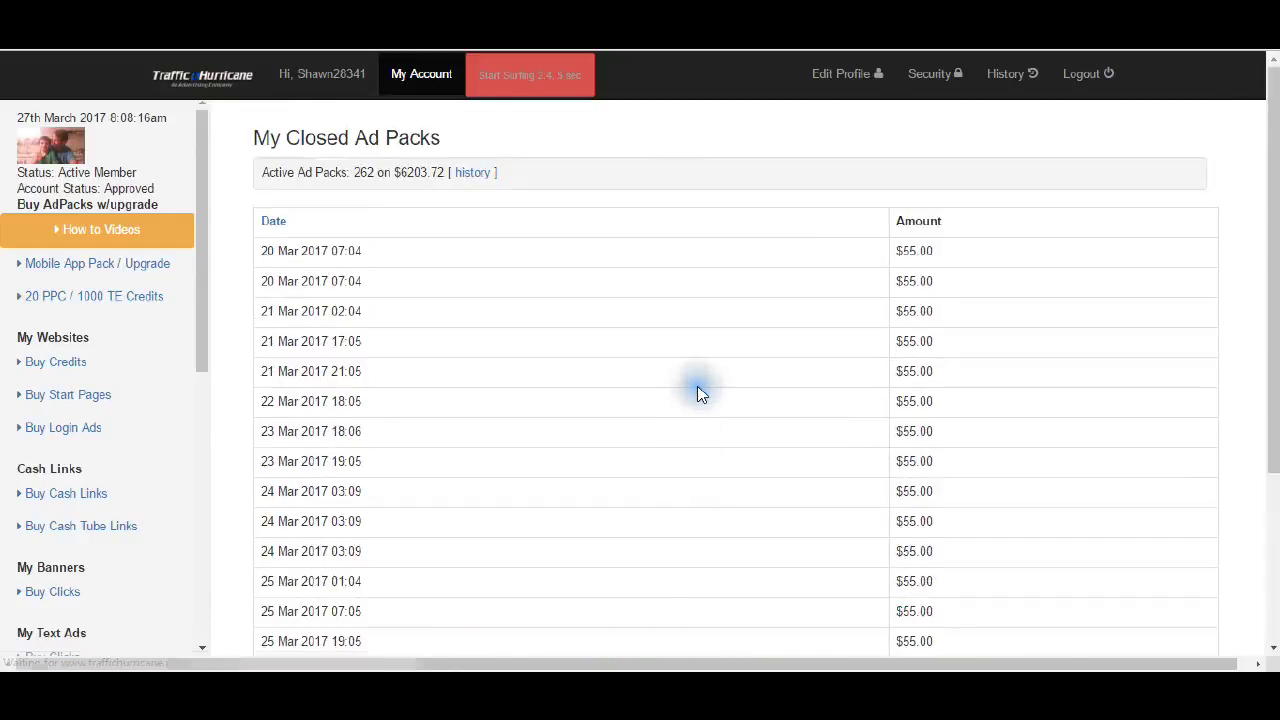
scroll(700, 390, "down", 10)
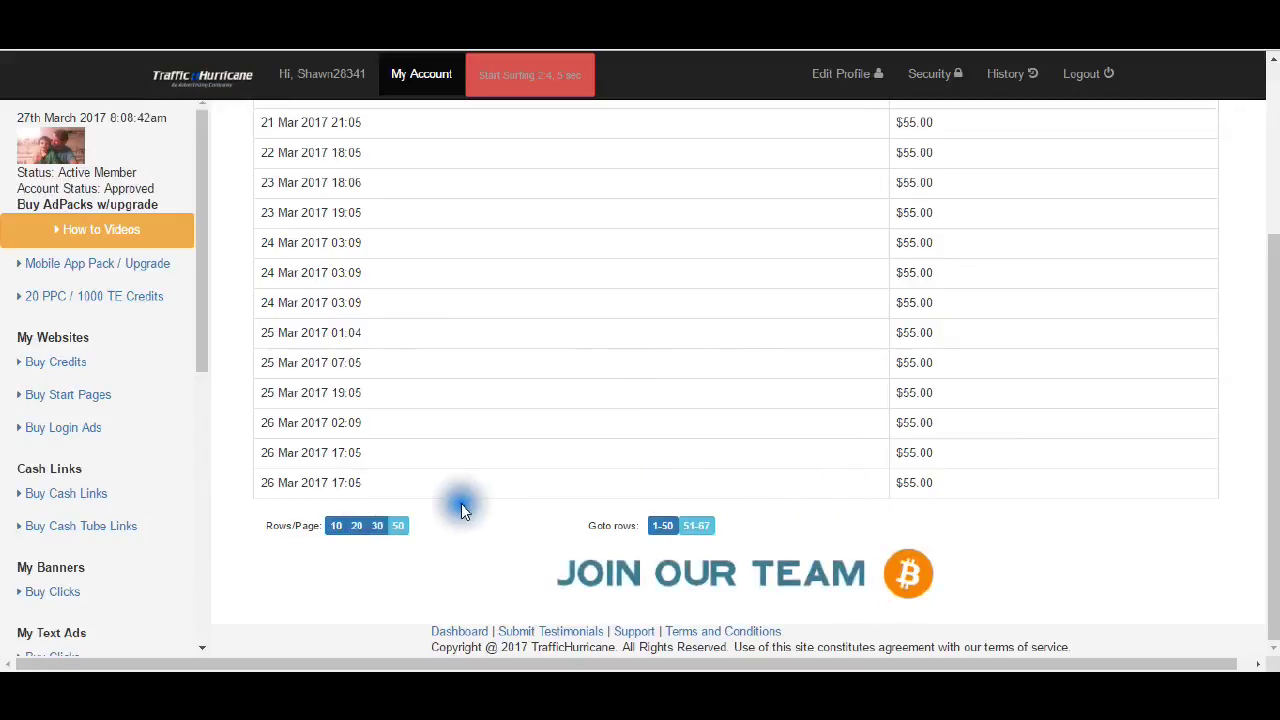
left_click_drag(362, 483, 252, 458)
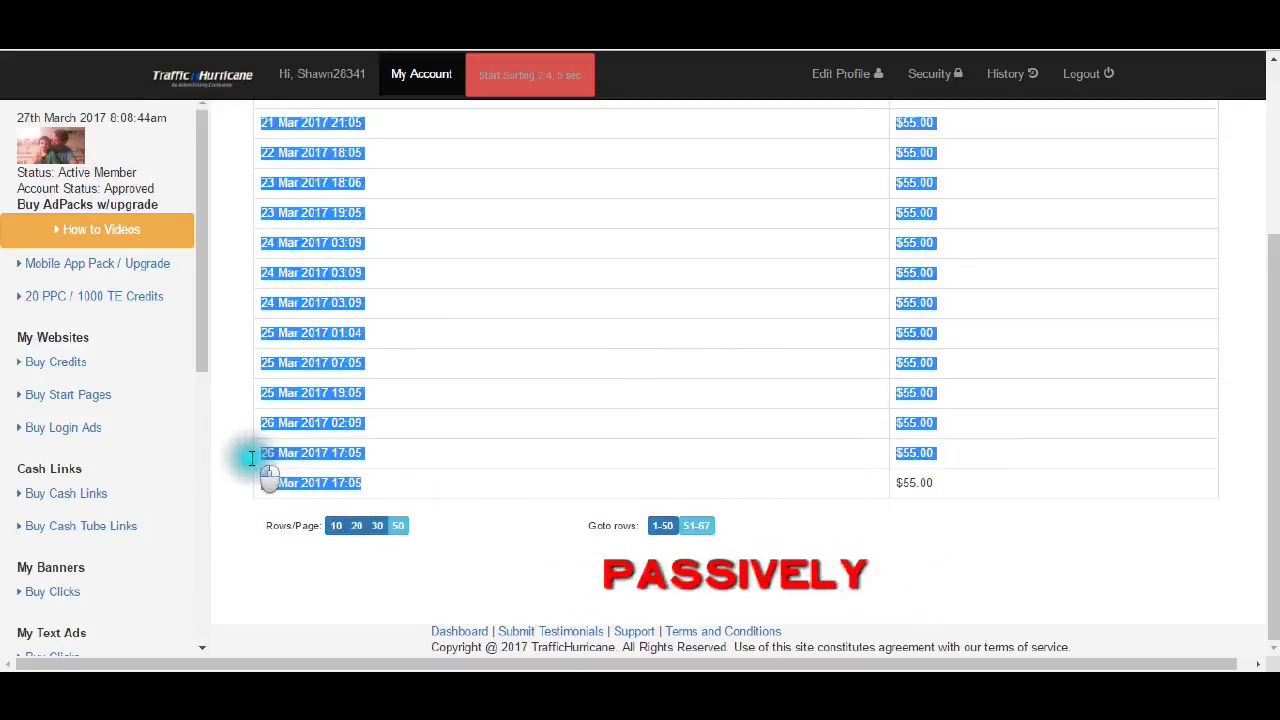
left_click(473, 437)
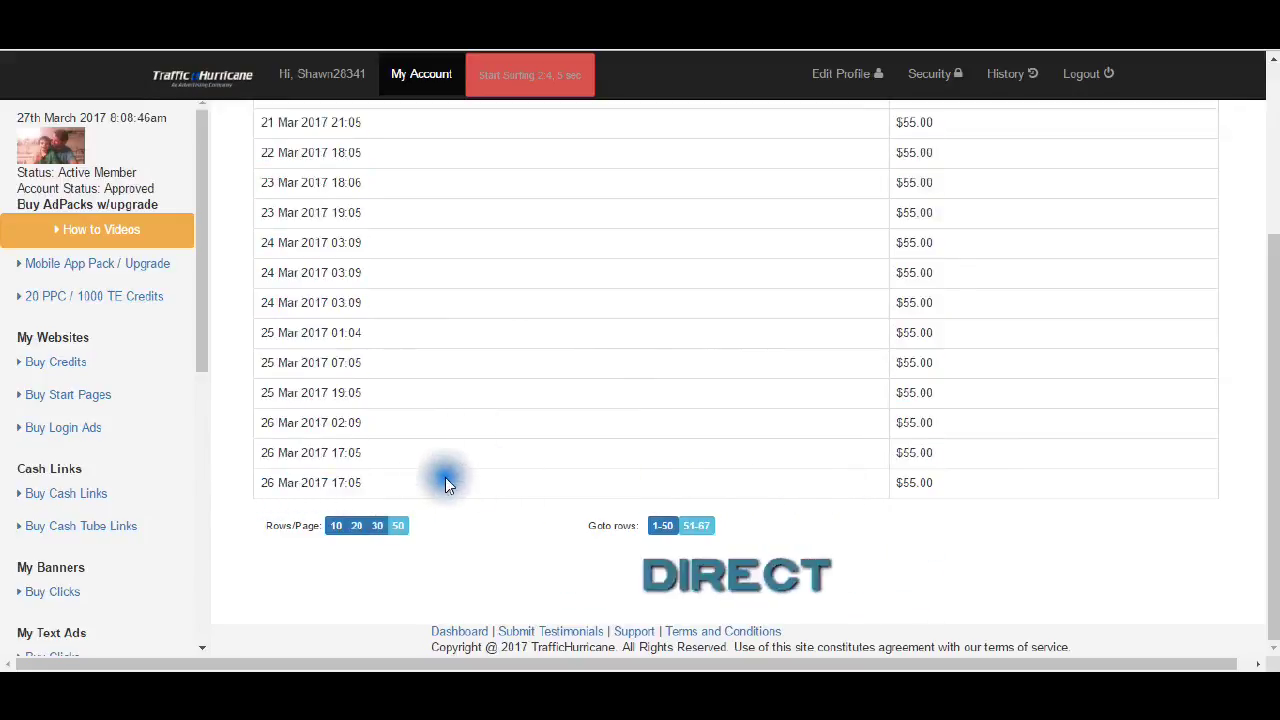
scroll(155, 551, "down", 3)
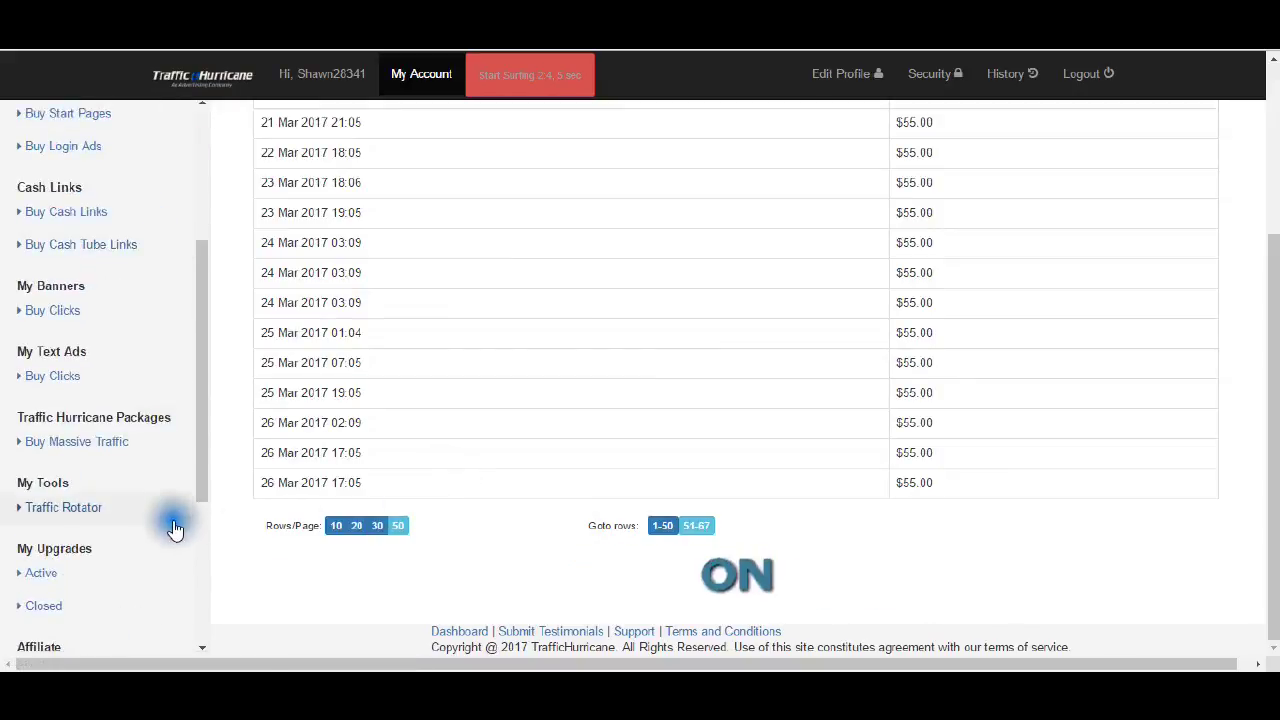
scroll(175, 530, "down", 2)
scroll(175, 530, "down", 2)
Mark the newest active ad pack's time, then show the first twenty ad pack rows
left_click(41, 386)
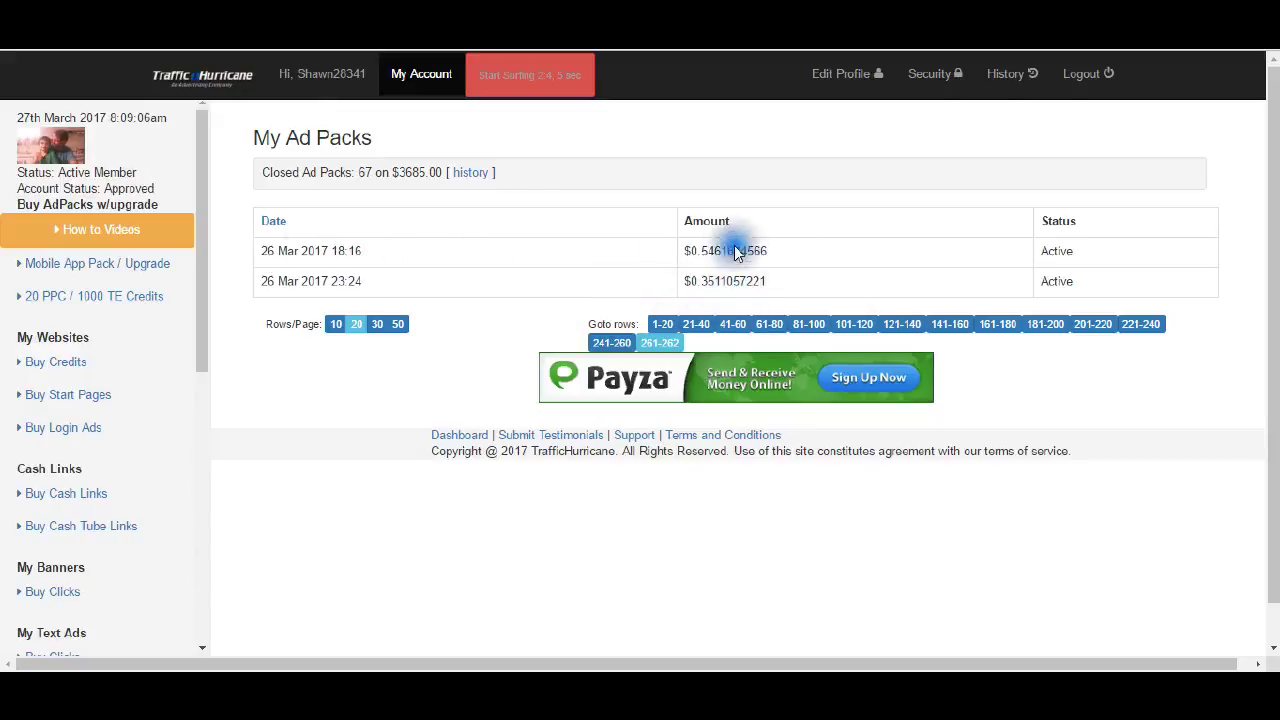
left_click_drag(327, 281, 382, 290)
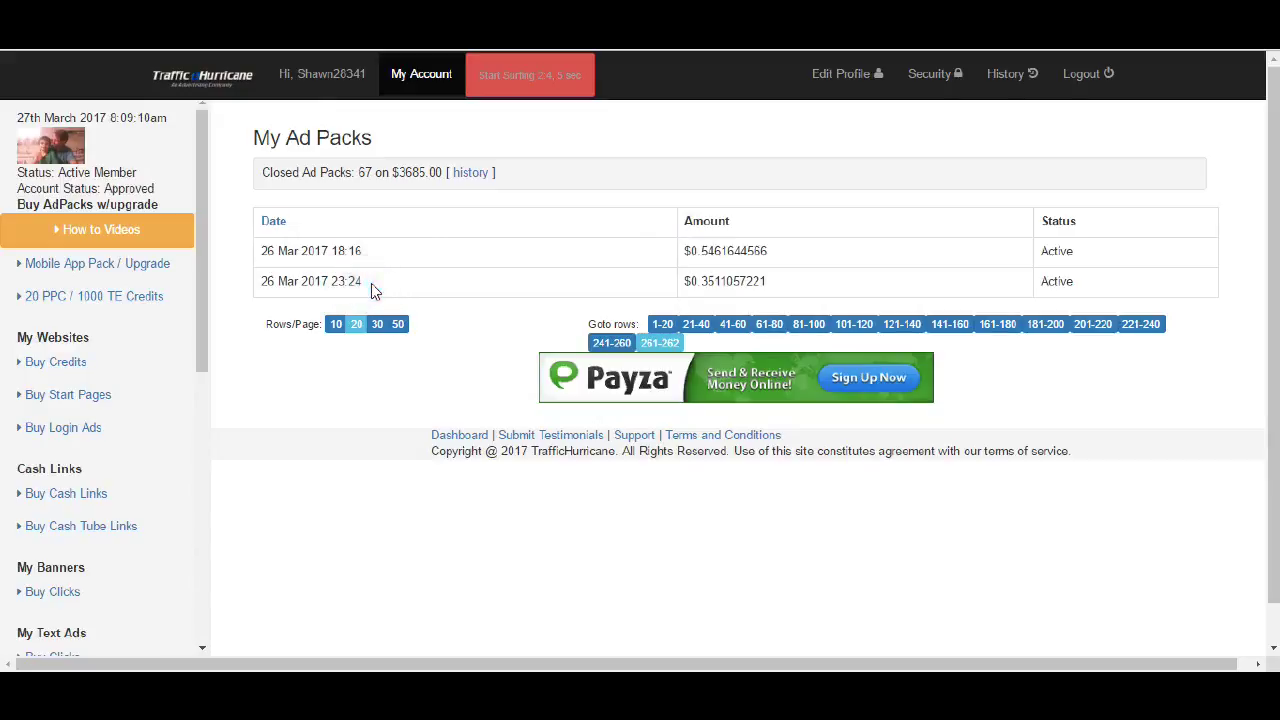
left_click(663, 326)
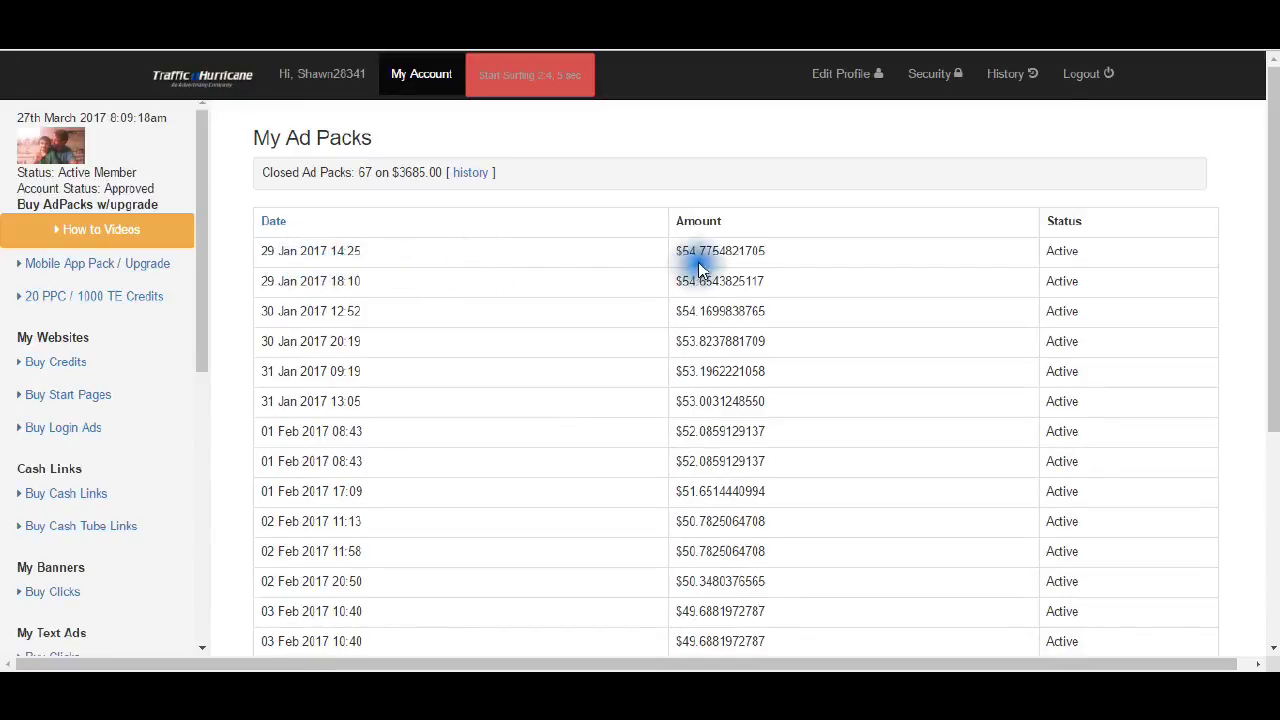
Highlight the first pack's amount and the top three ad pack rows
mouse_move(715, 251)
left_mouse_down()
mouse_move(690, 257)
mouse_move(723, 256)
left_mouse_up()
left_click_drag(677, 251, 715, 256)
left_click(674, 292)
left_click_drag(700, 251, 716, 255)
left_click_drag(678, 281, 770, 298)
left_click(779, 285)
left_click_drag(768, 311, 763, 278)
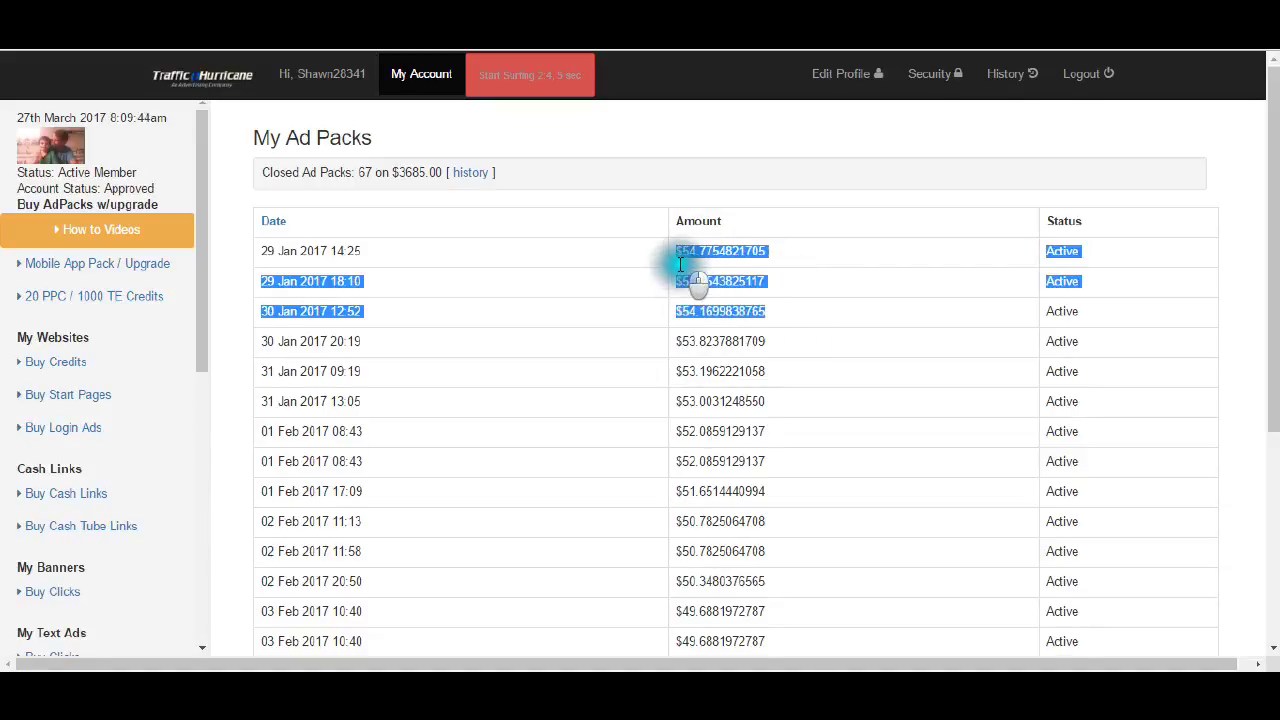
left_click(767, 281)
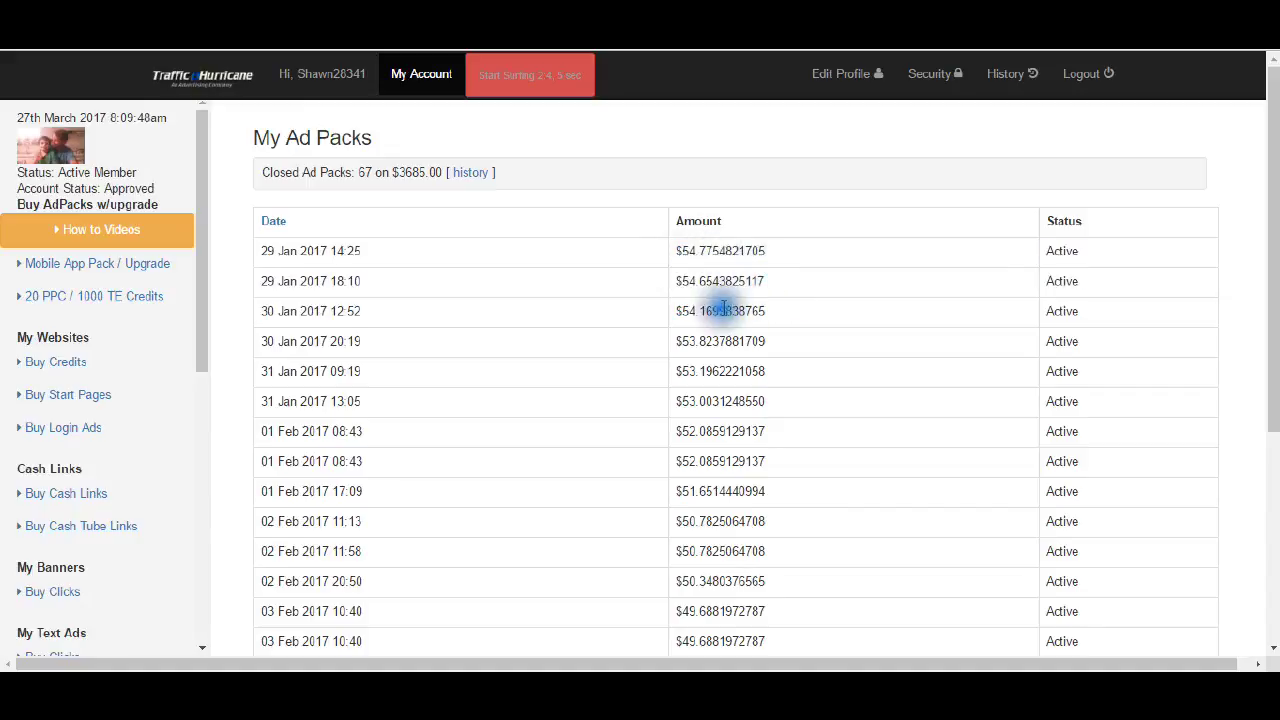
left_click(696, 320)
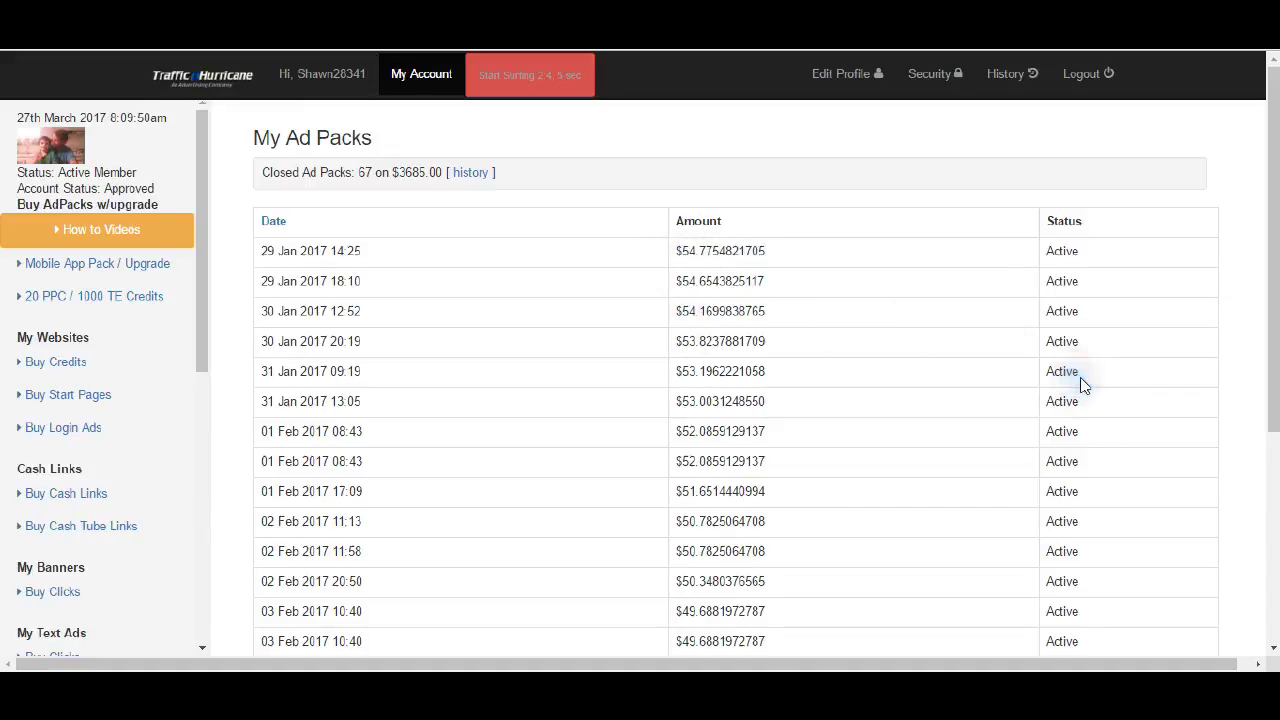
left_click_drag(676, 251, 688, 252)
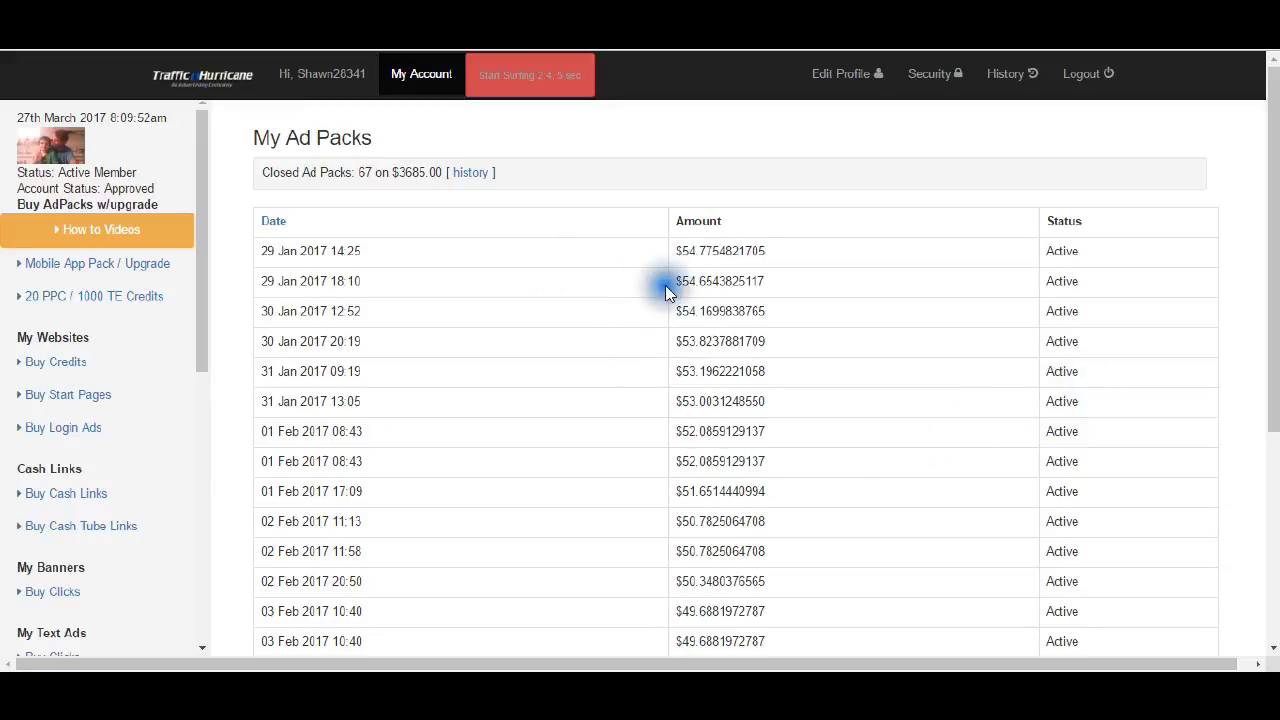
left_click(578, 263)
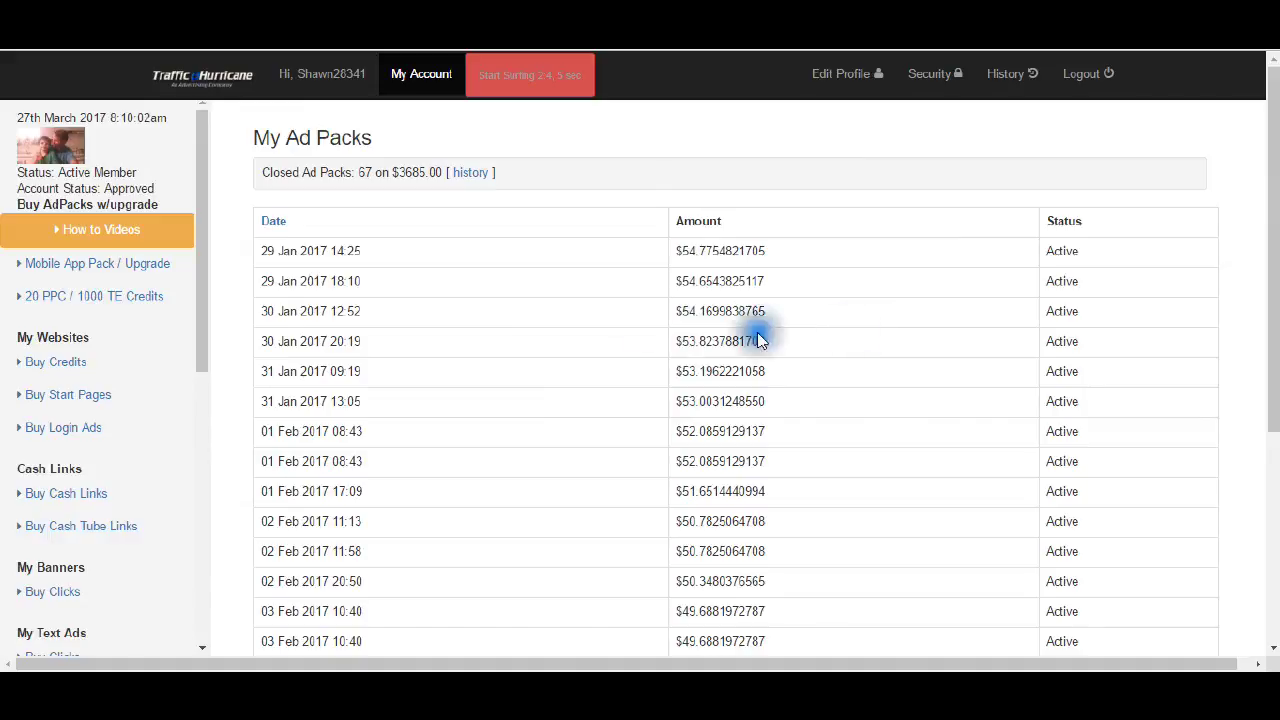
On the account overview, highlight the $183.67 Referral CashLinks, Active Referrals and commission figures
left_click(425, 78)
scroll(529, 304, "down", 5)
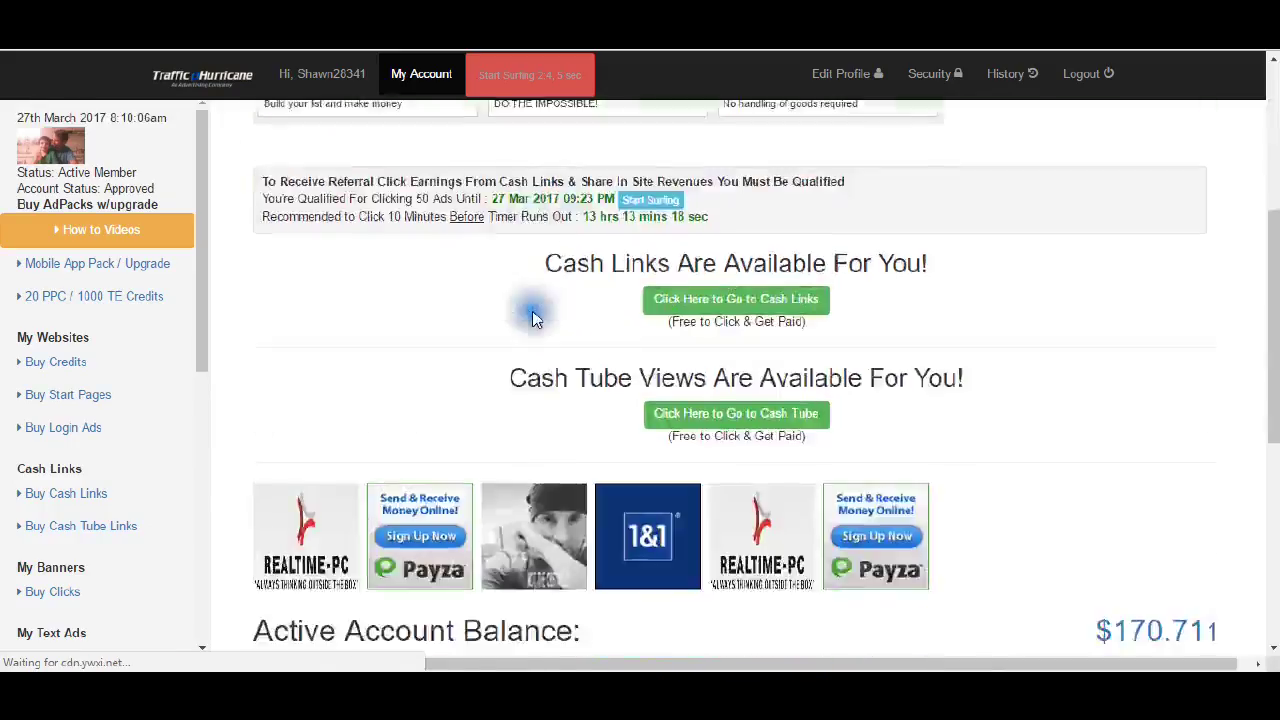
scroll(533, 317, "down", 3)
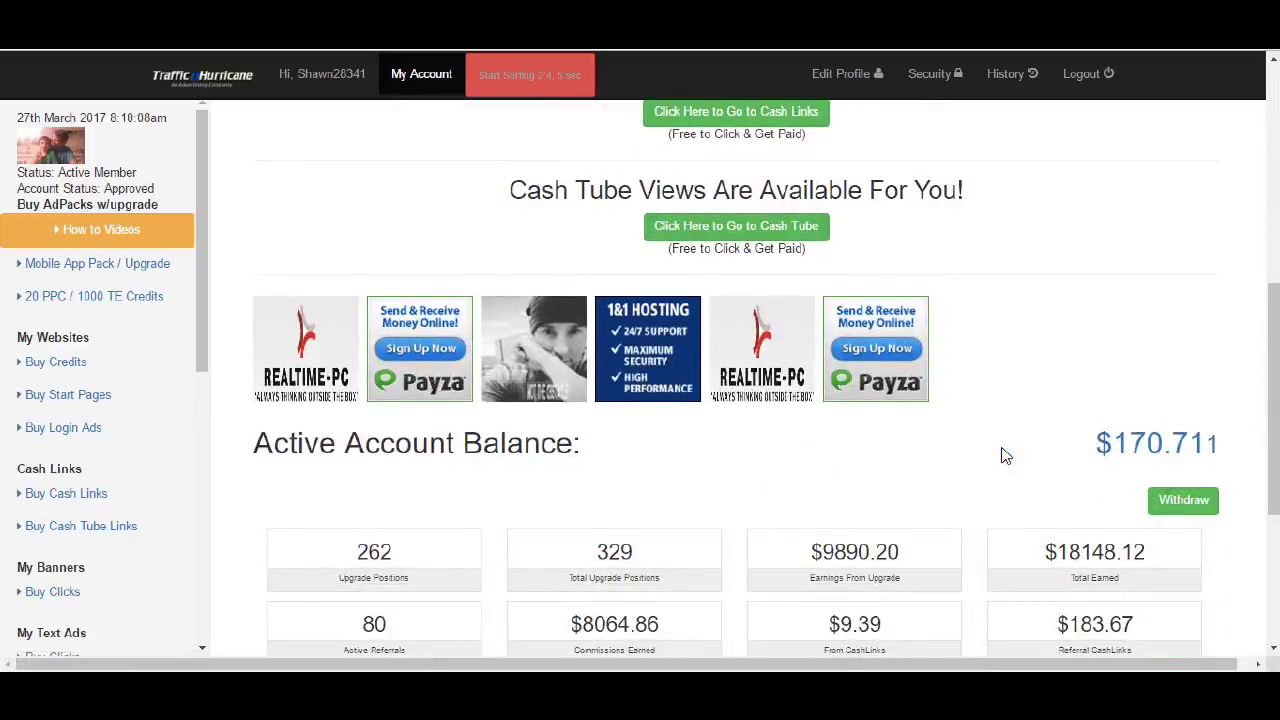
scroll(1020, 455, "down", 1)
left_click_drag(1058, 530, 1148, 537)
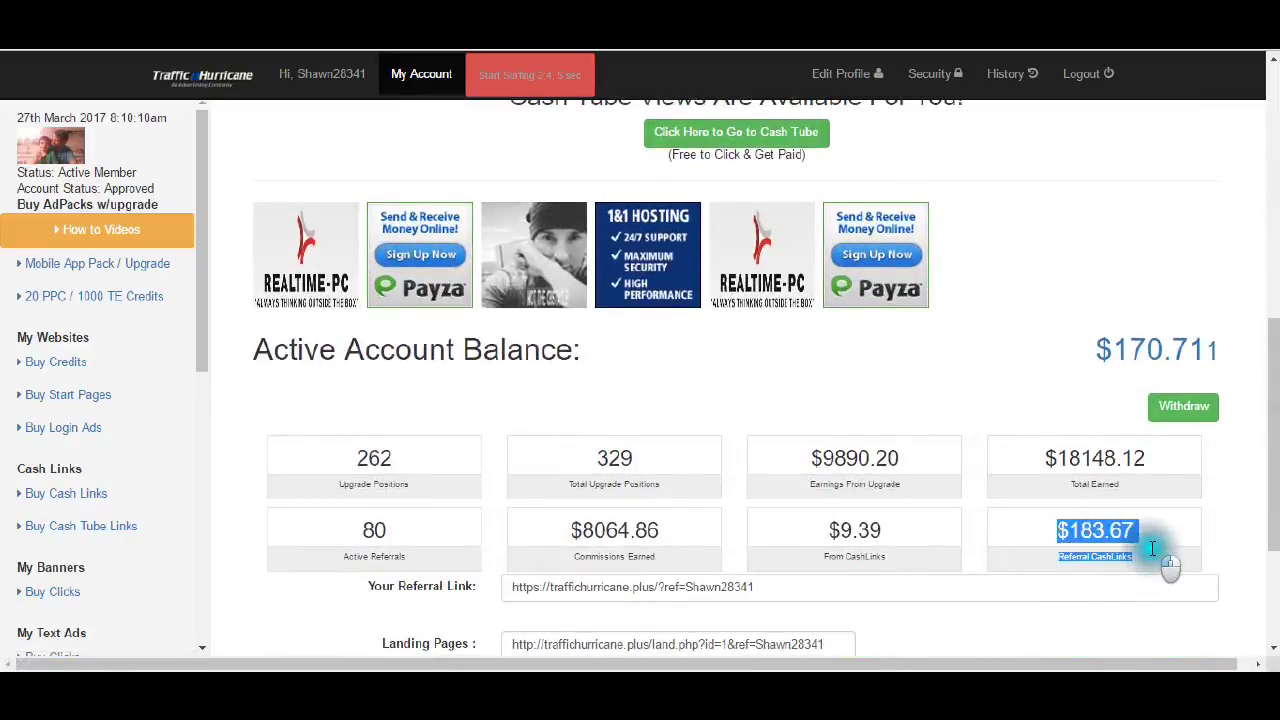
left_click(788, 517)
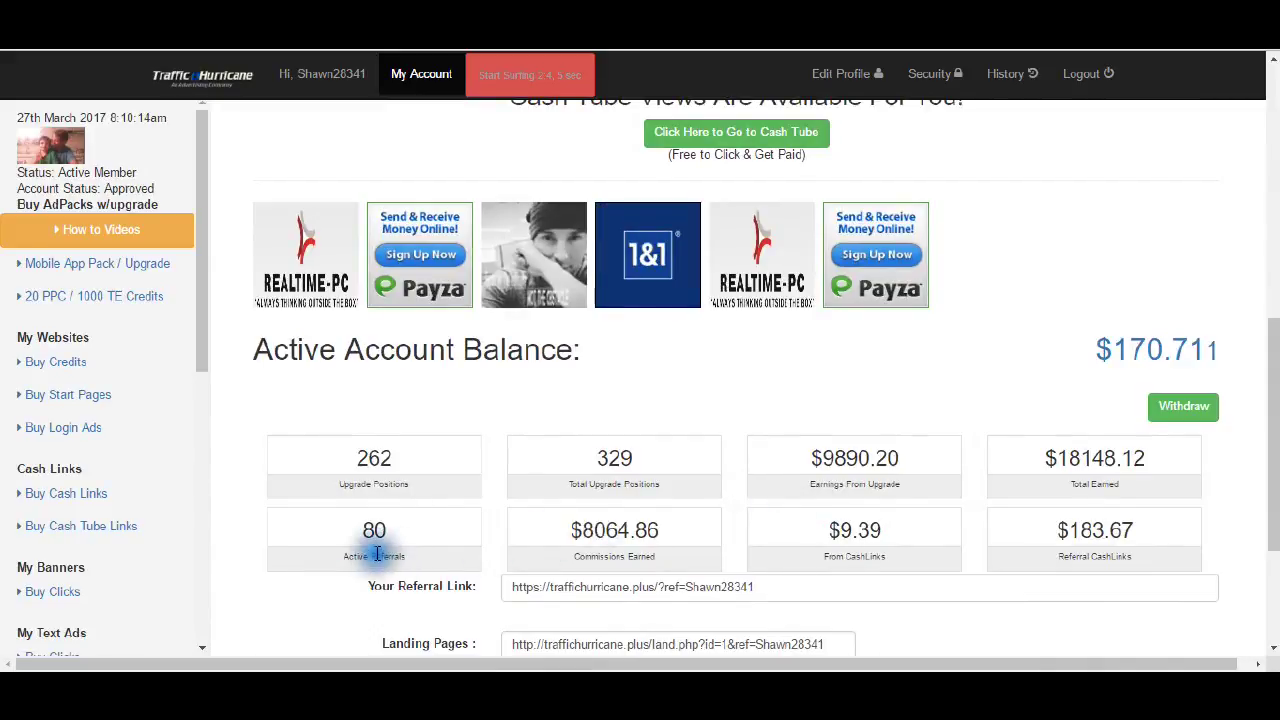
left_click_drag(340, 530, 675, 540)
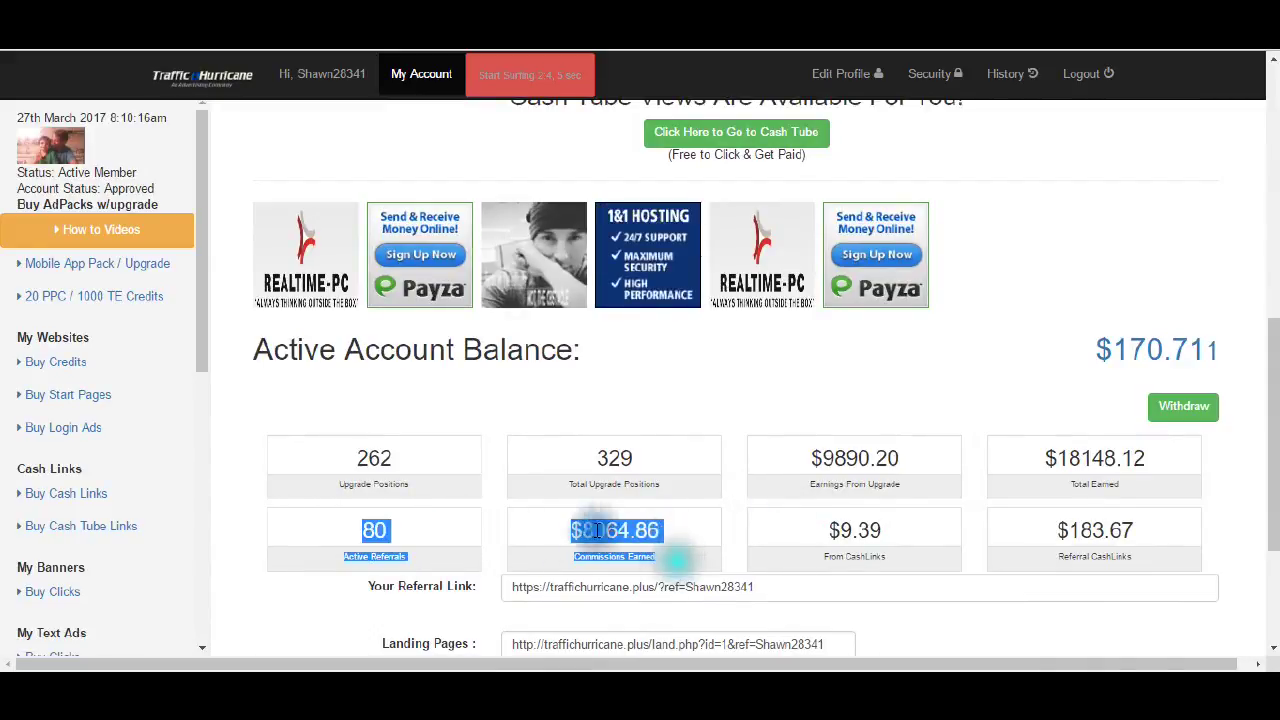
left_click(568, 533)
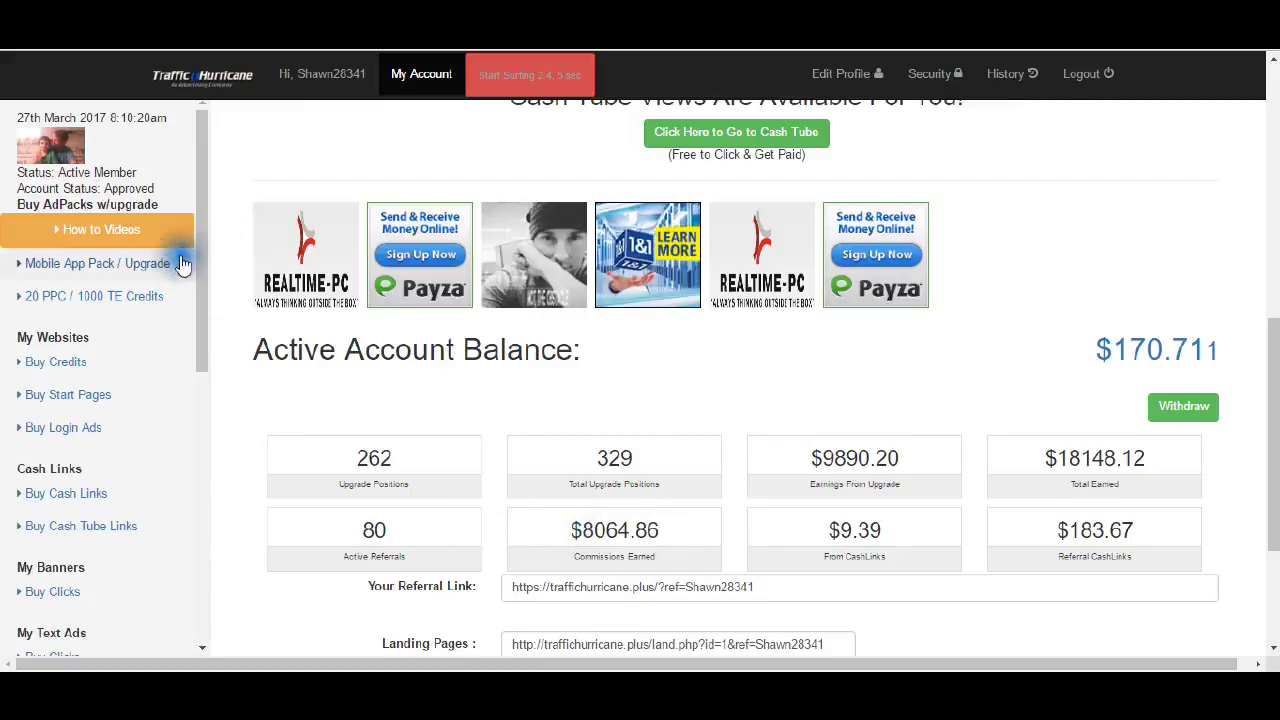
Open the 20 PPC / 1000 TE Credits banner service page
left_click(94, 296)
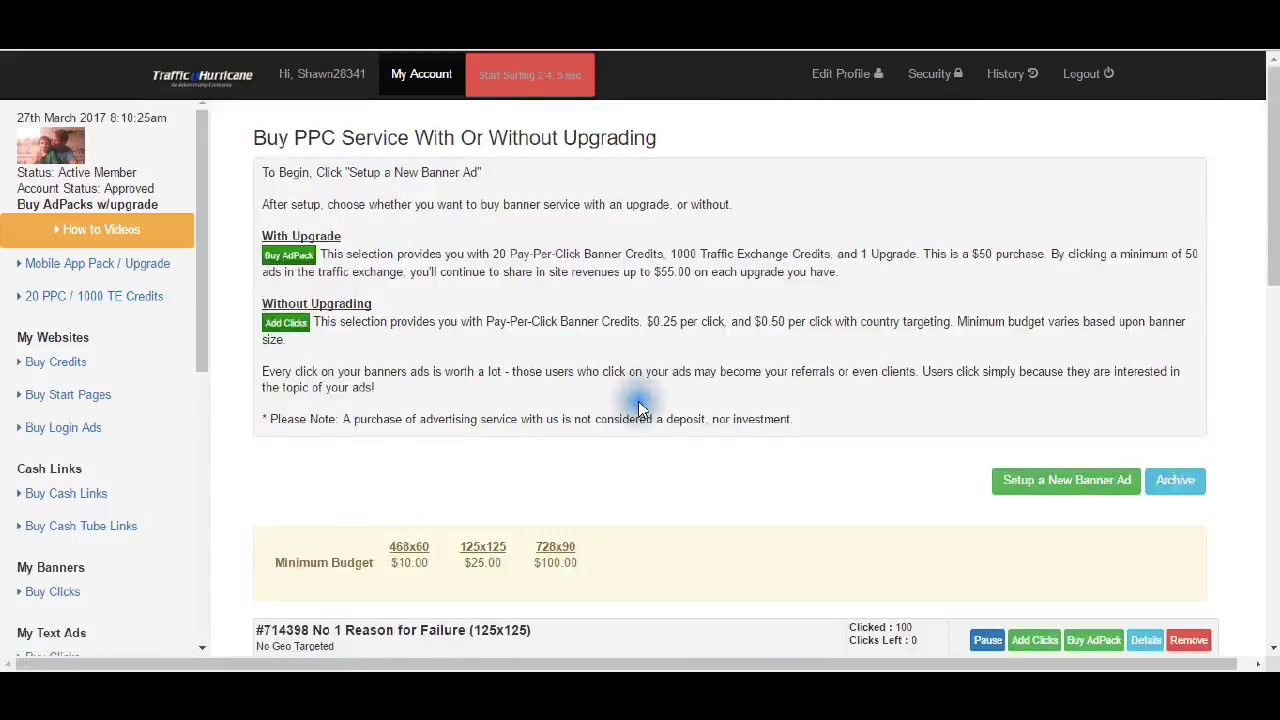
scroll(640, 403, "down", 5)
scroll(640, 403, "down", 5)
scroll(640, 403, "down", 3)
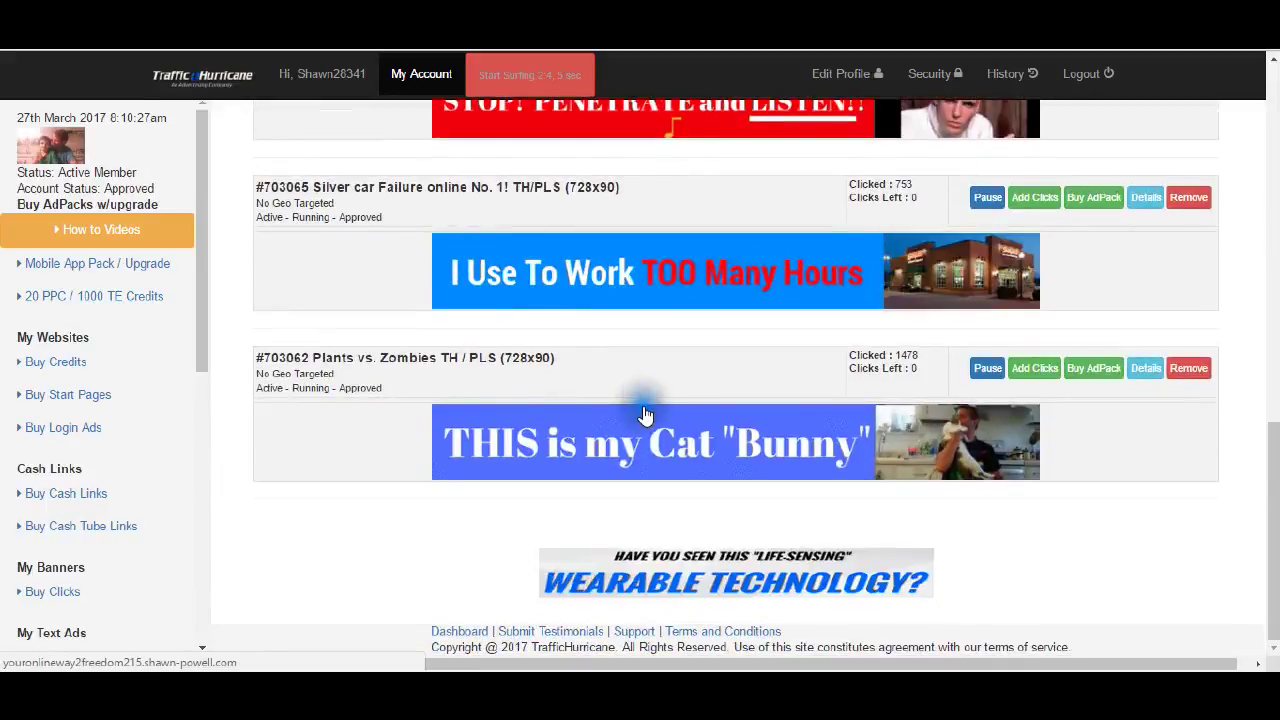
scroll(640, 403, "up", 4)
scroll(584, 244, "up", 1)
scroll(584, 244, "up", 1)
scroll(793, 328, "down", 3)
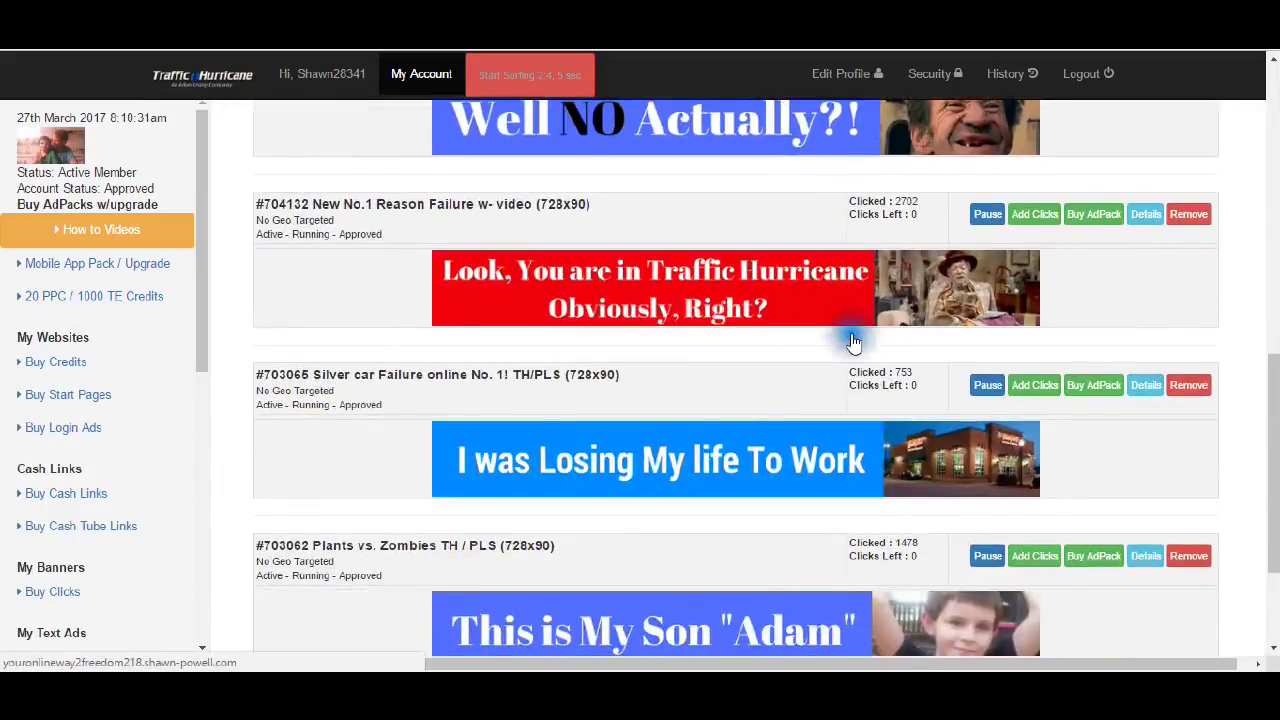
scroll(838, 300, "up", 1)
scroll(838, 300, "up", 1)
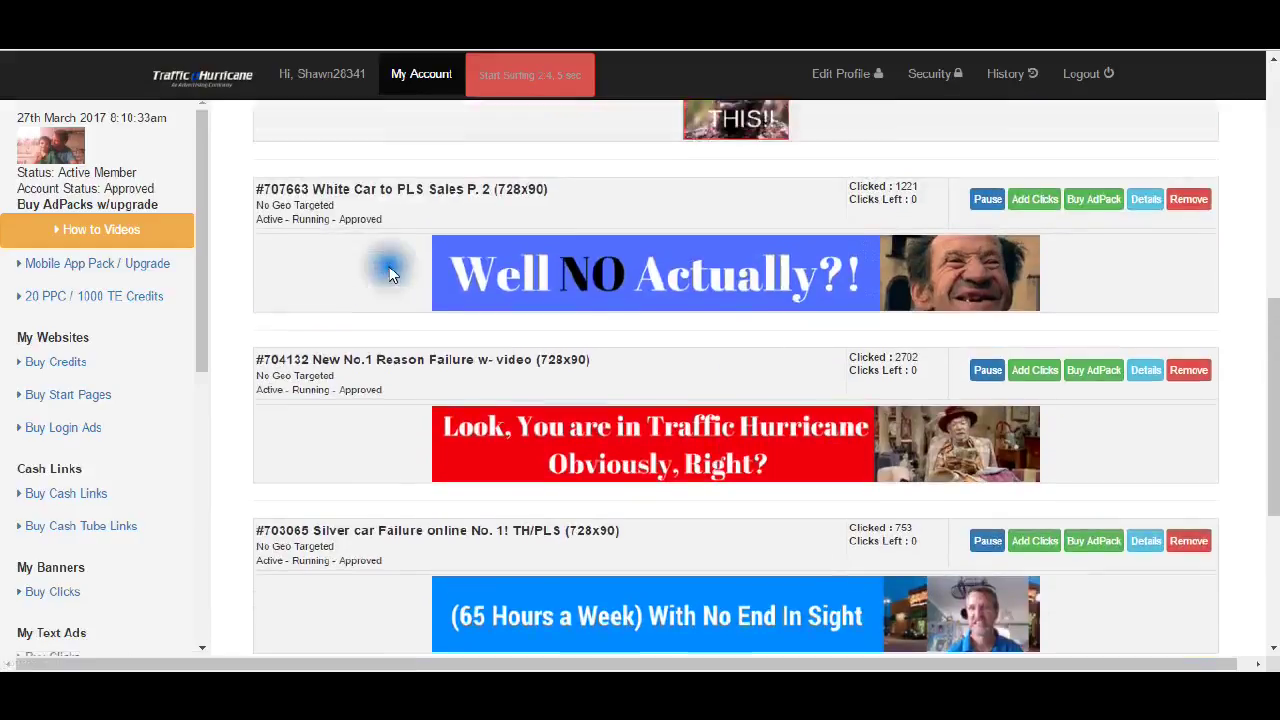
scroll(952, 295, "down", 1)
scroll(952, 295, "down", 4)
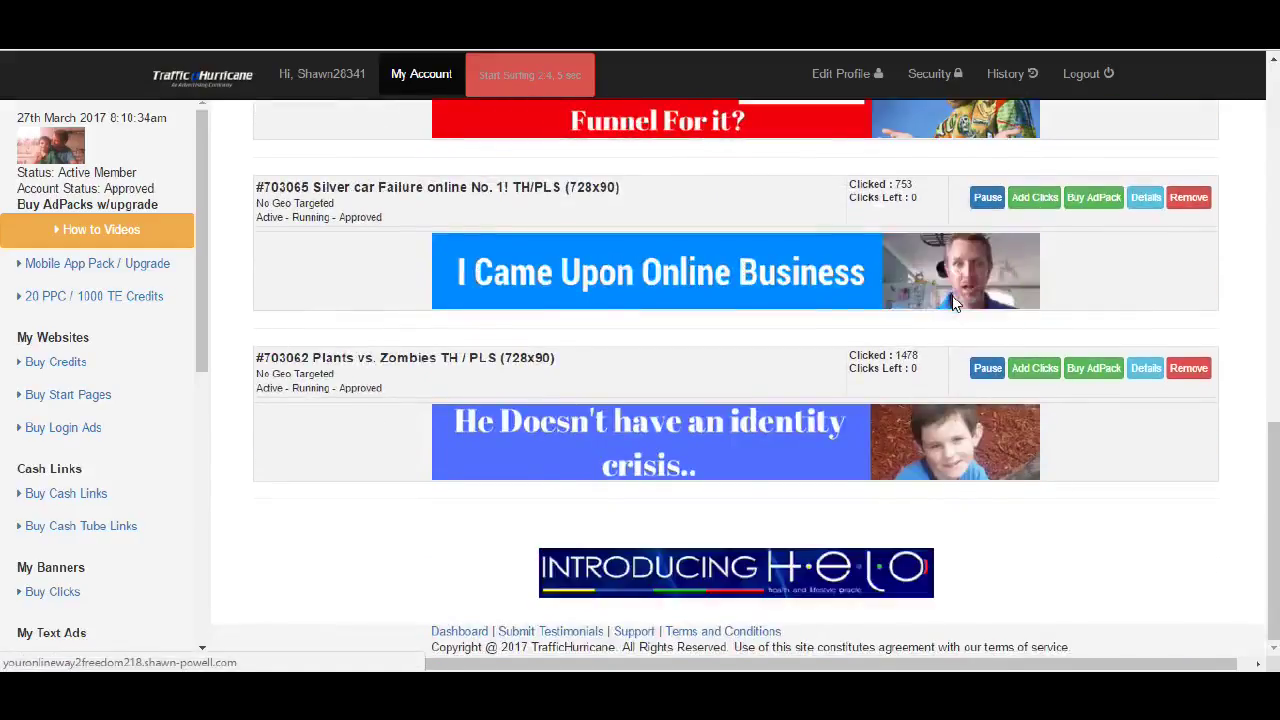
Pay $50 from the account balance for banner #703062's ad pack and confirm it
left_click(1094, 368)
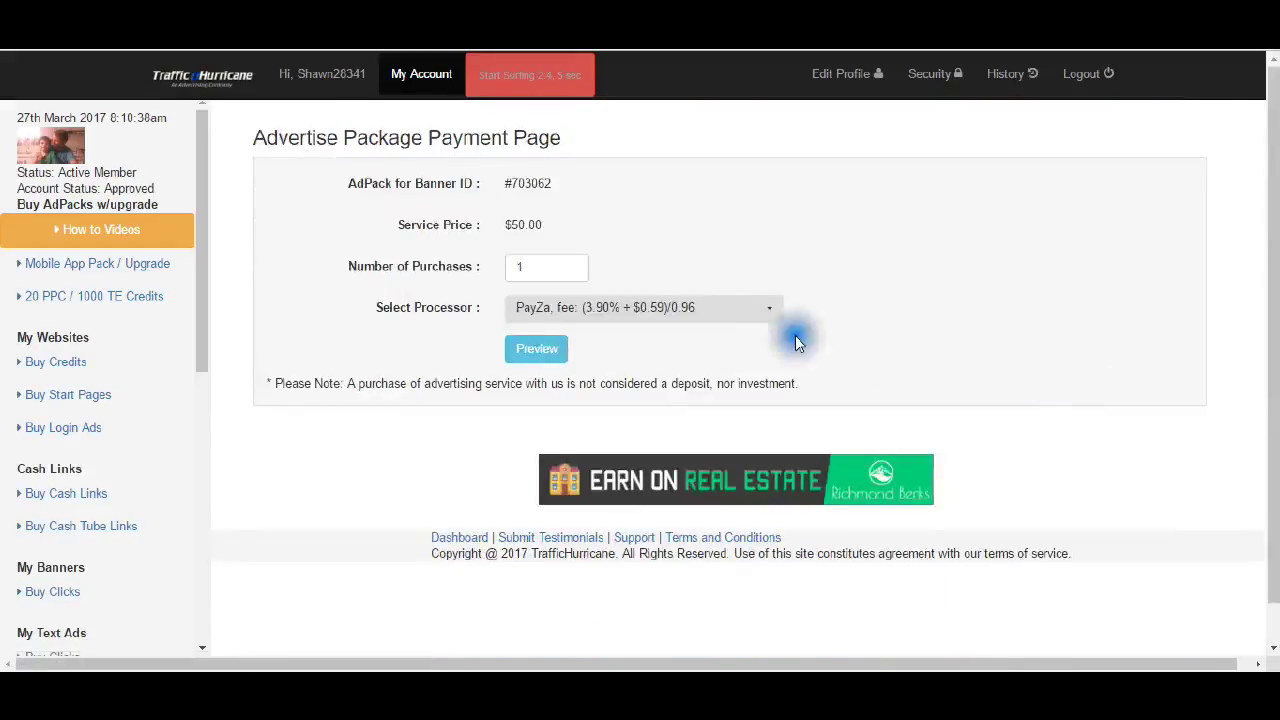
left_click(768, 308)
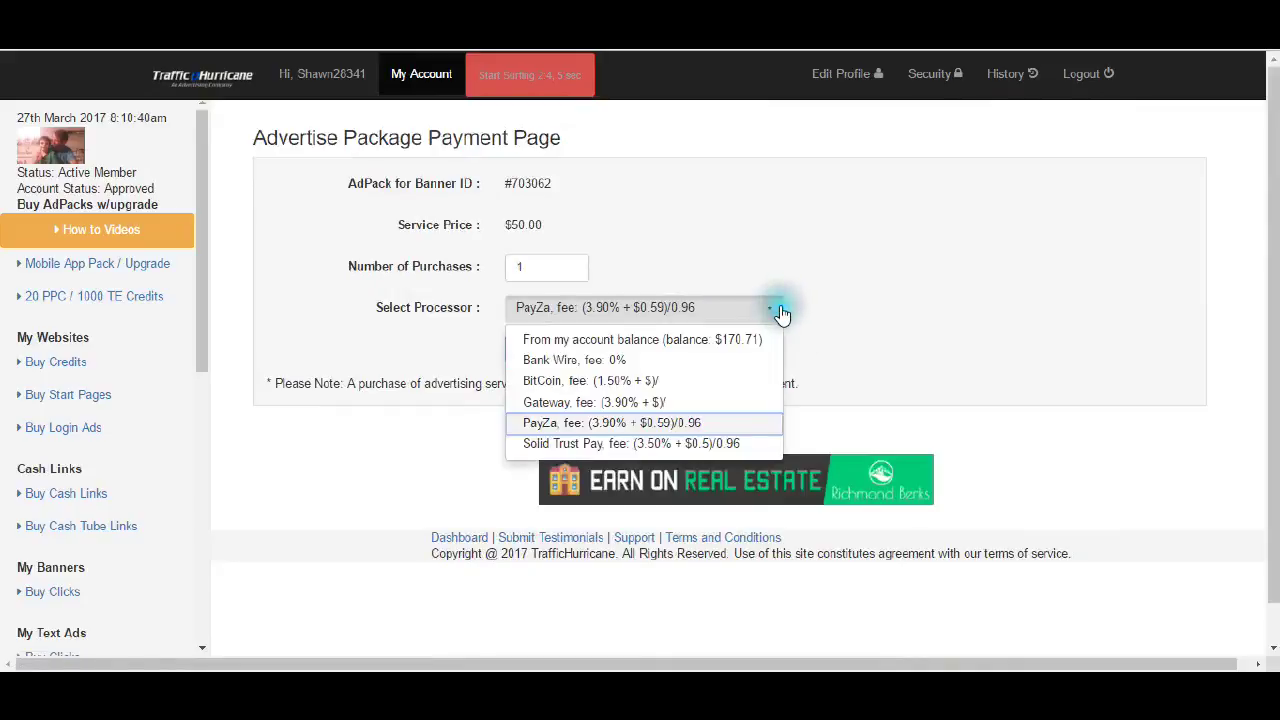
left_click(735, 341)
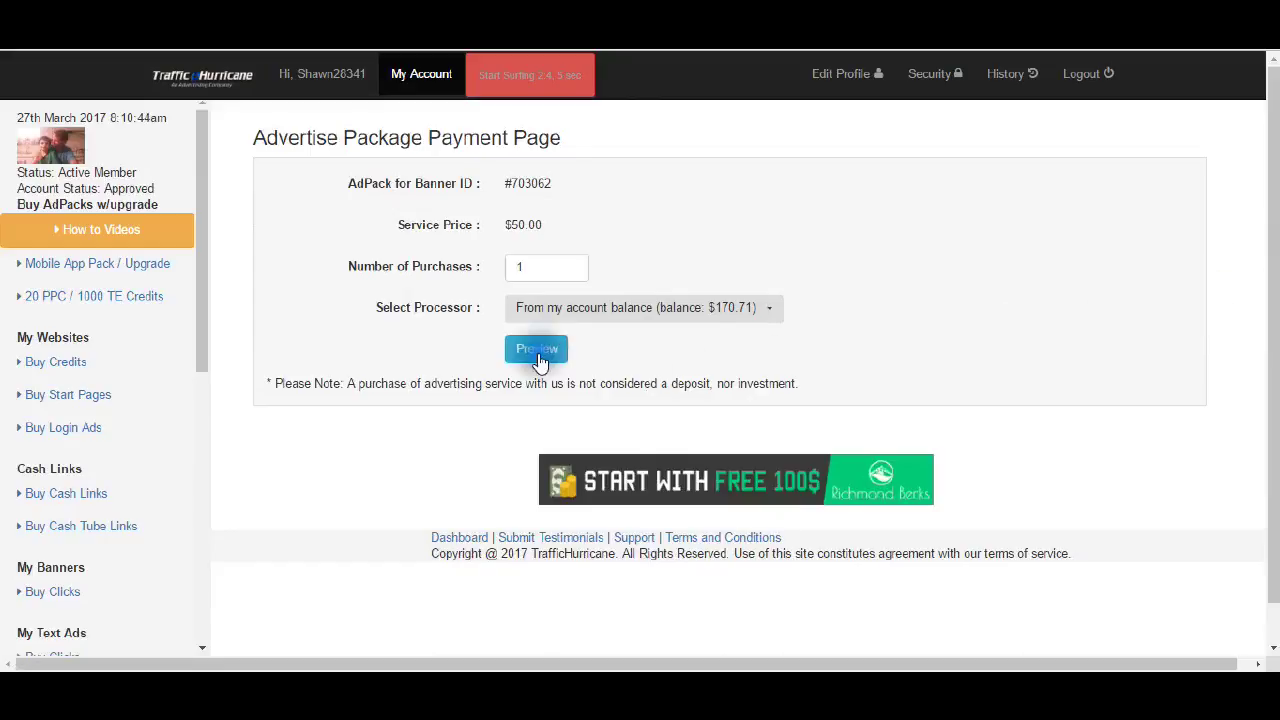
left_click(536, 350)
scroll(536, 356, "down", 2)
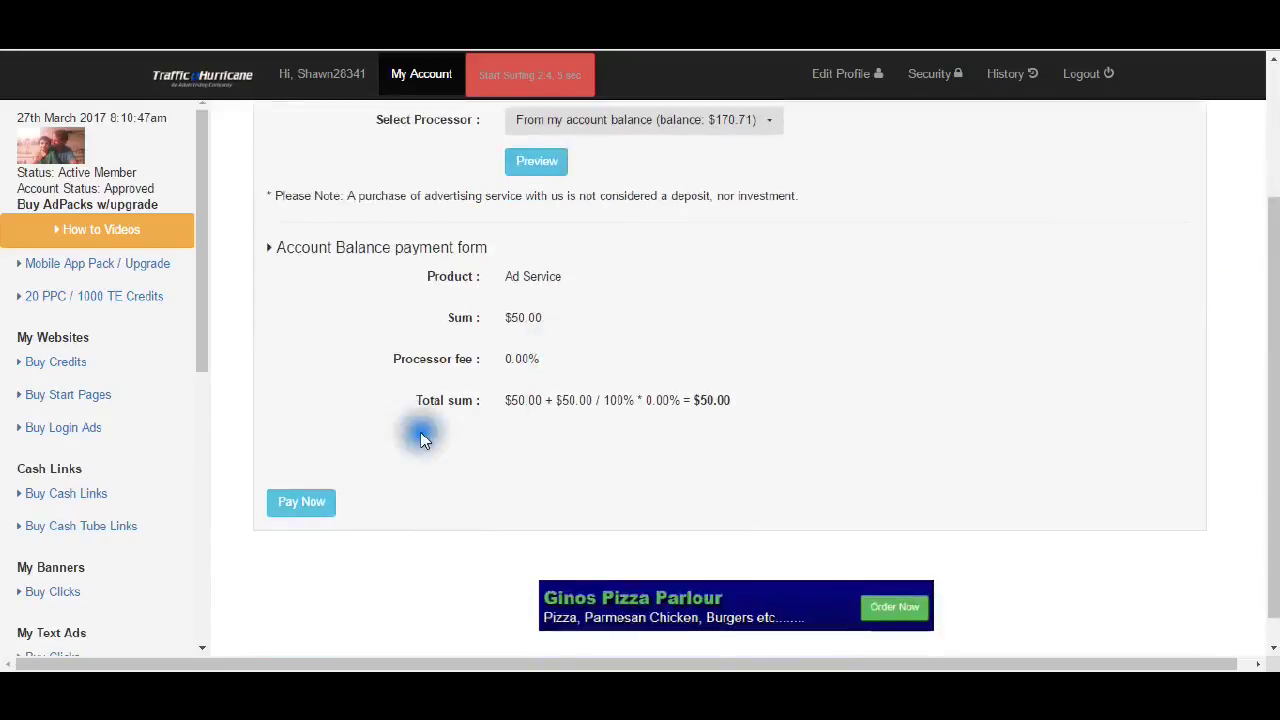
left_click(314, 503)
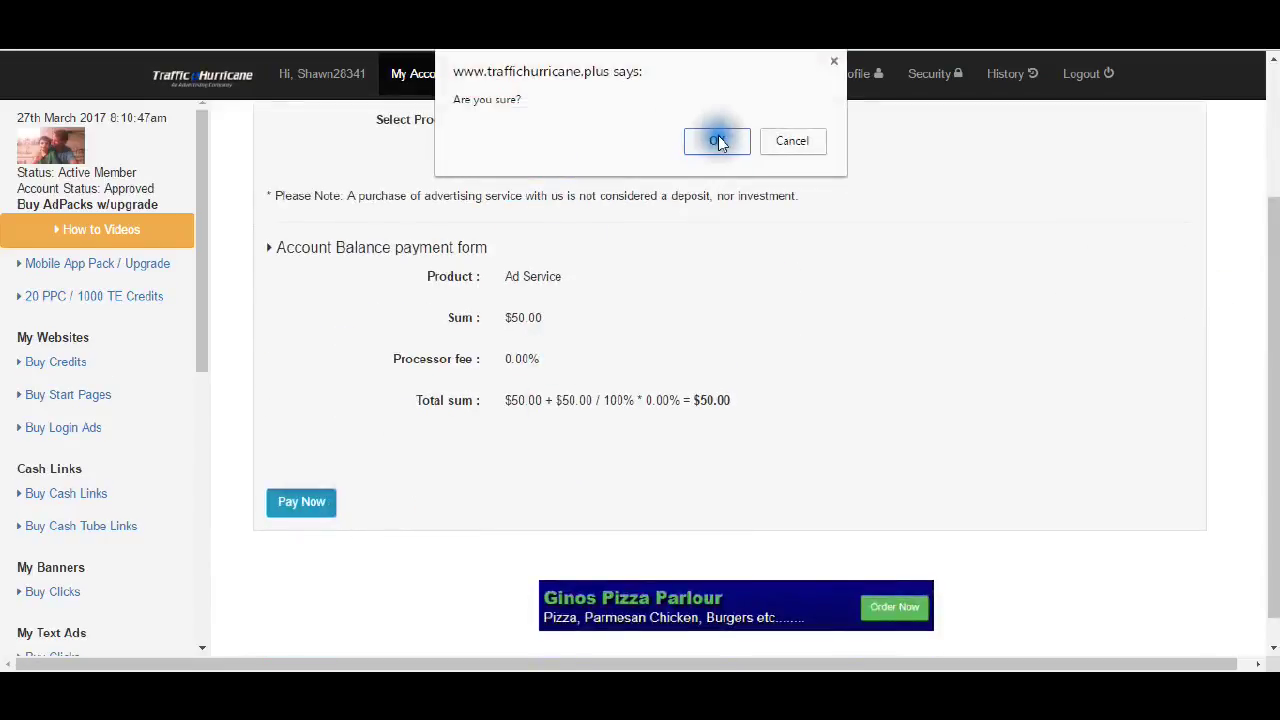
left_click(717, 140)
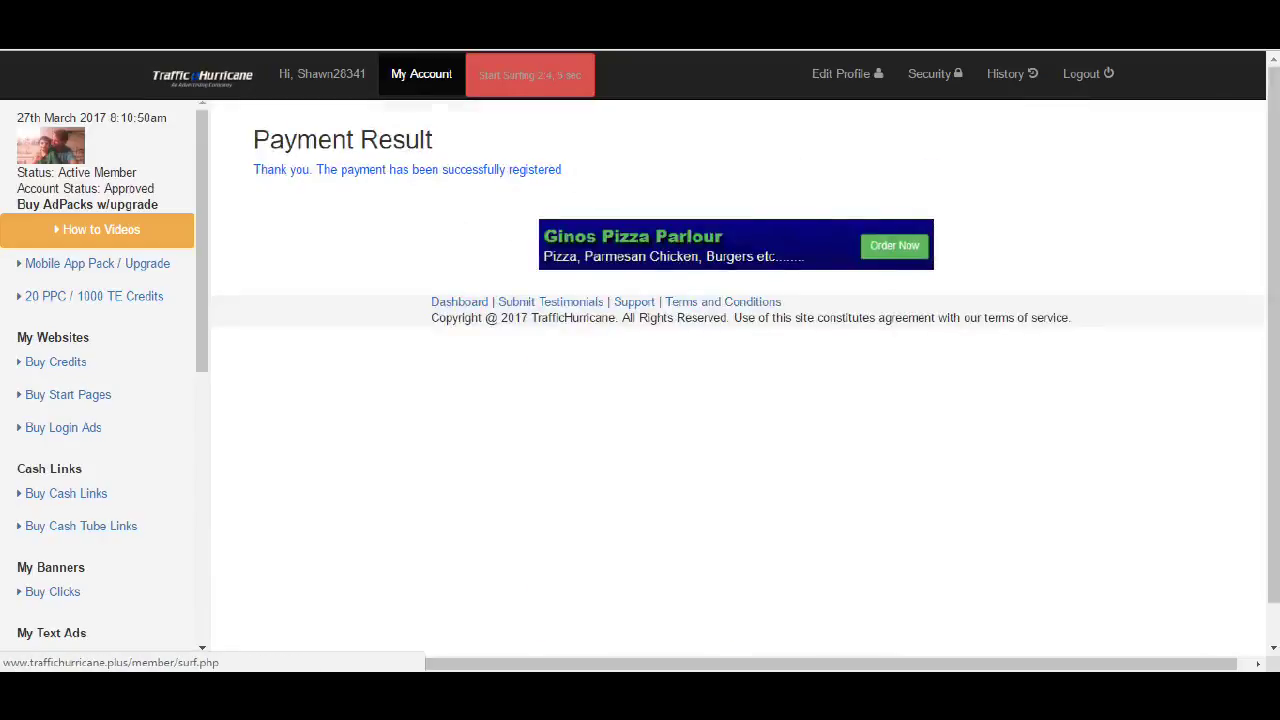
Return to the account overview, then reopen the 20 PPC / 1000 TE Credits banner list
left_click(403, 86)
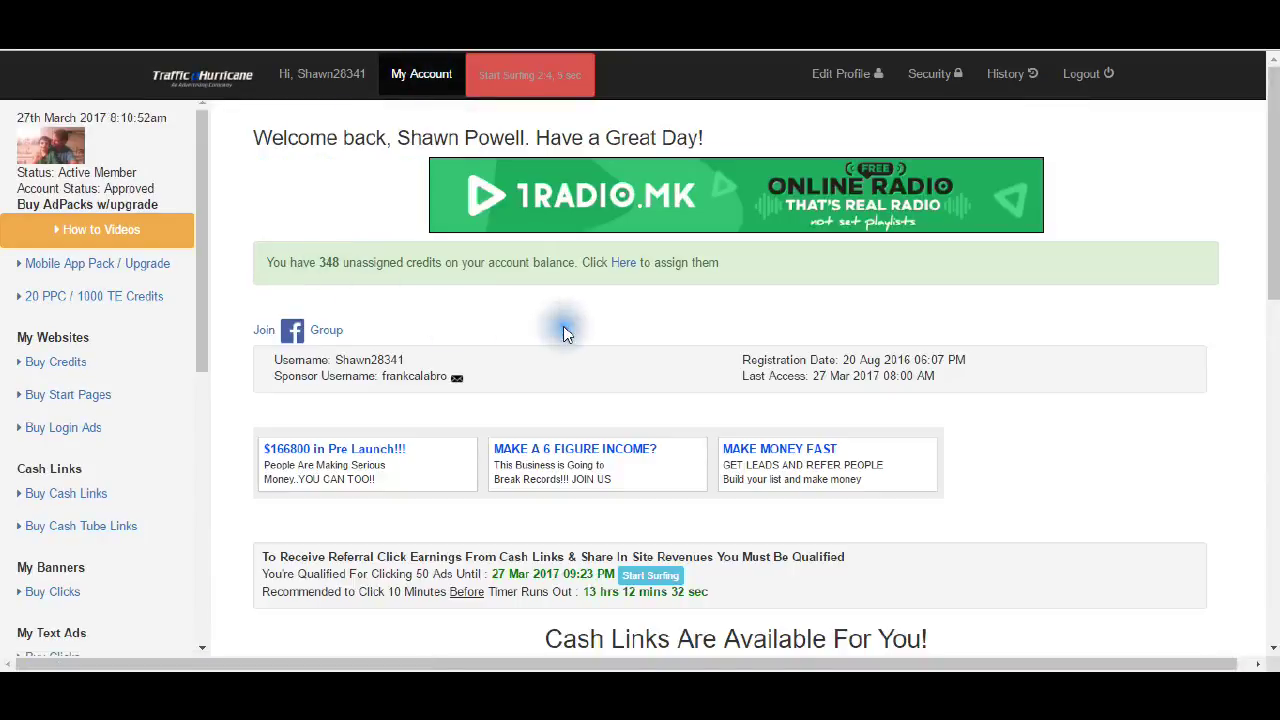
scroll(840, 414, "down", 5)
scroll(840, 414, "down", 2)
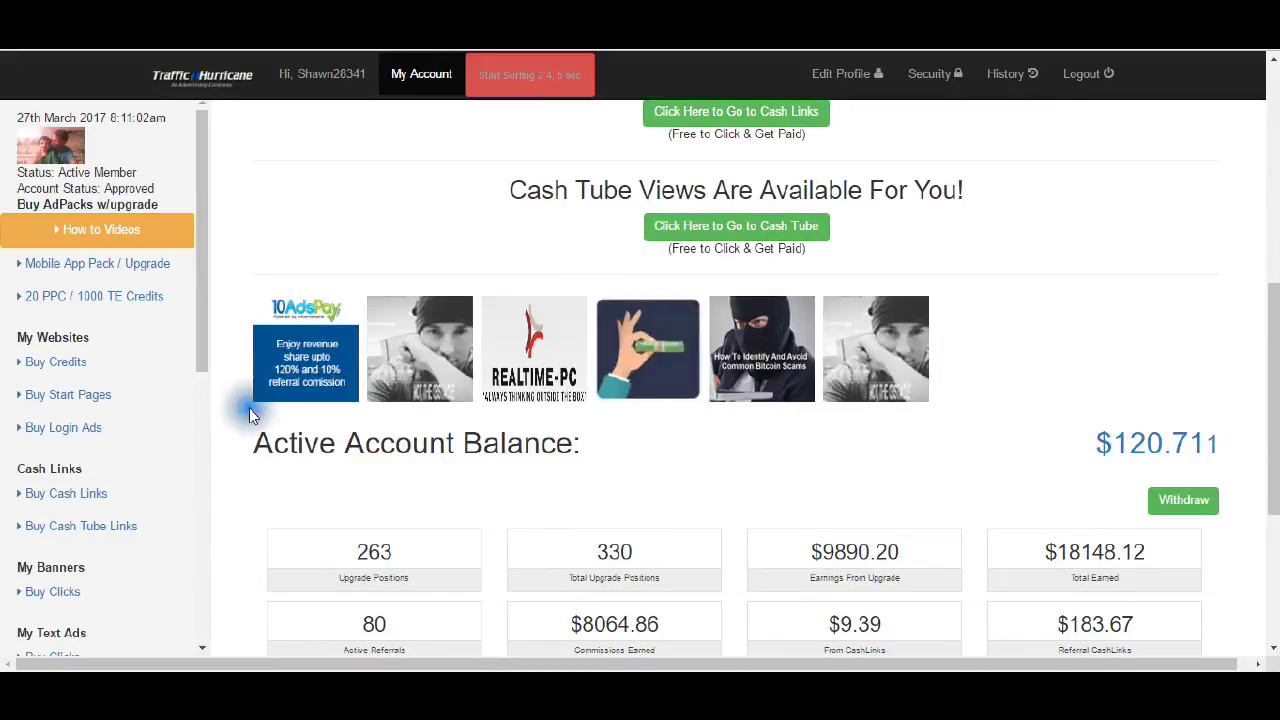
left_click(120, 296)
scroll(697, 408, "down", 5)
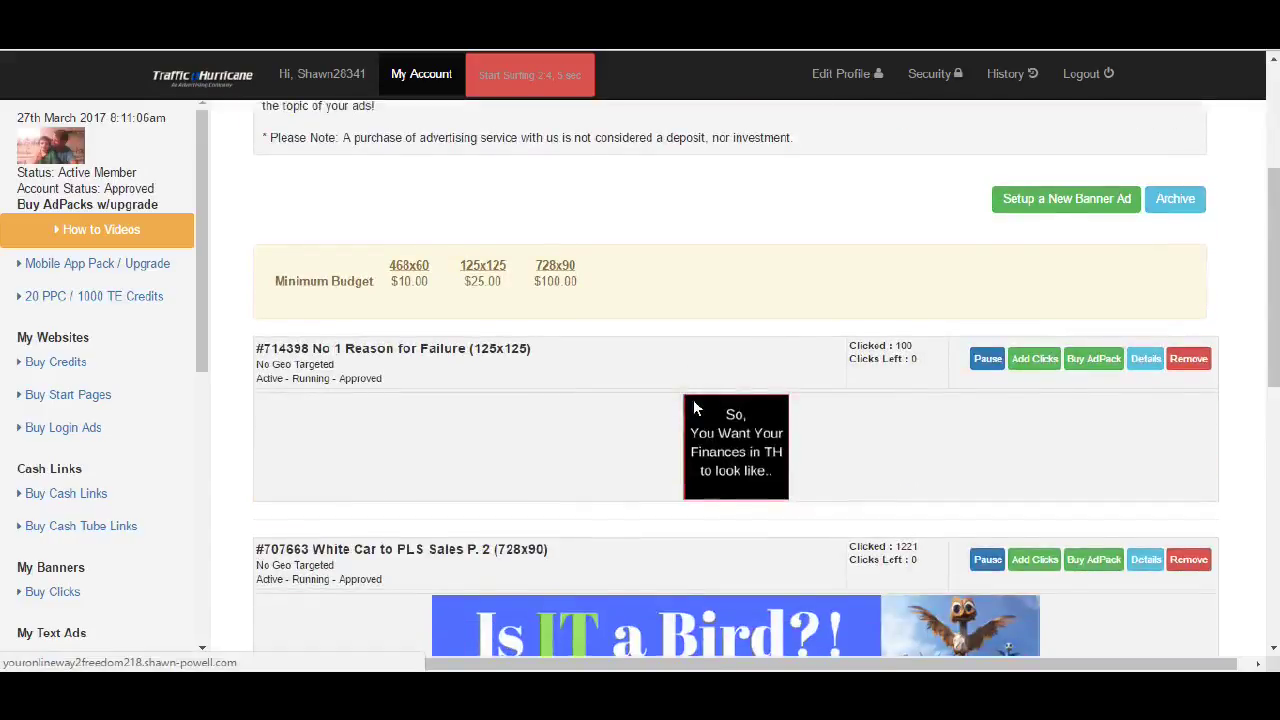
scroll(697, 408, "down", 5)
scroll(697, 408, "down", 5)
scroll(697, 408, "down", 4)
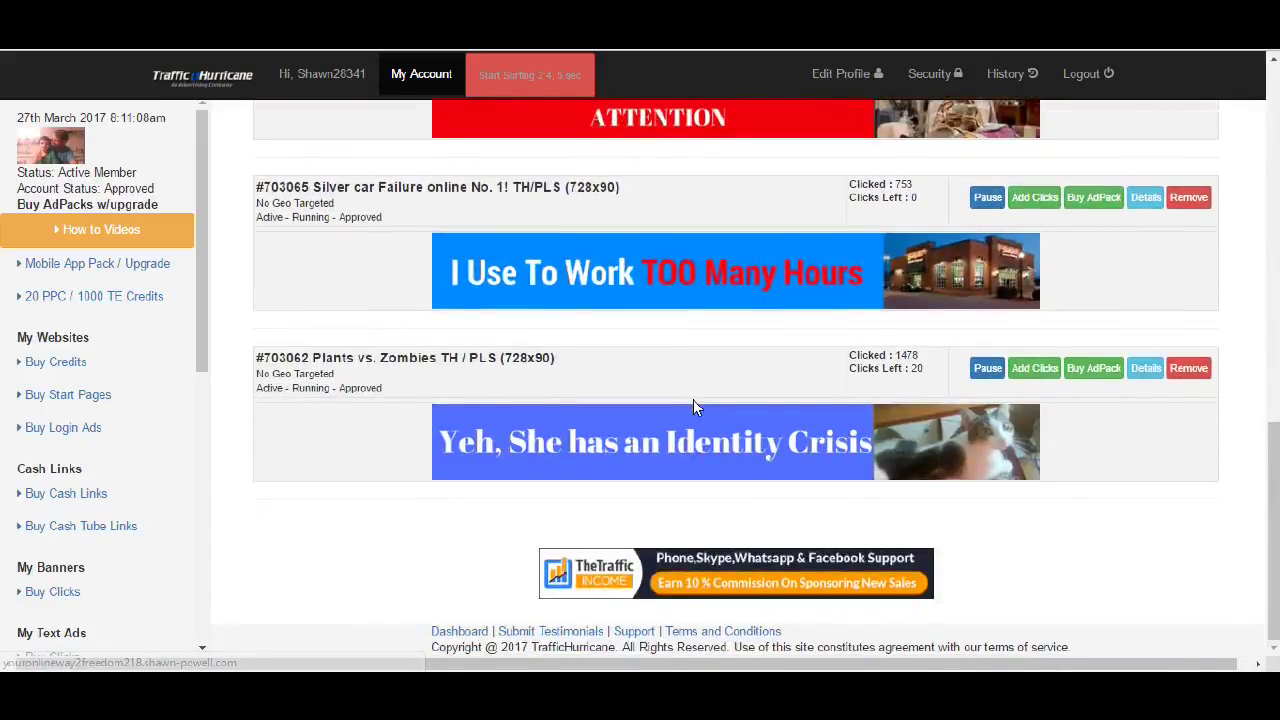
scroll(697, 408, "up", 2)
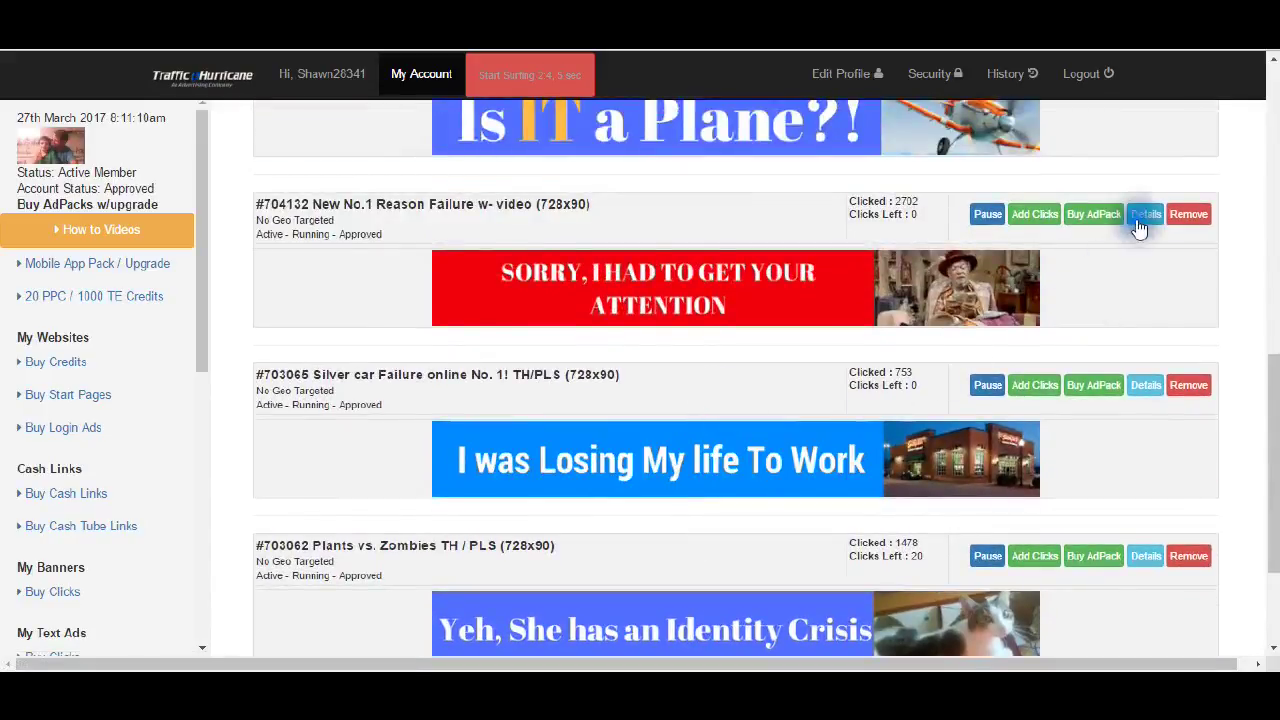
Preview and confirm a $50 balance payment for banner #704132's ad pack
left_click(1090, 220)
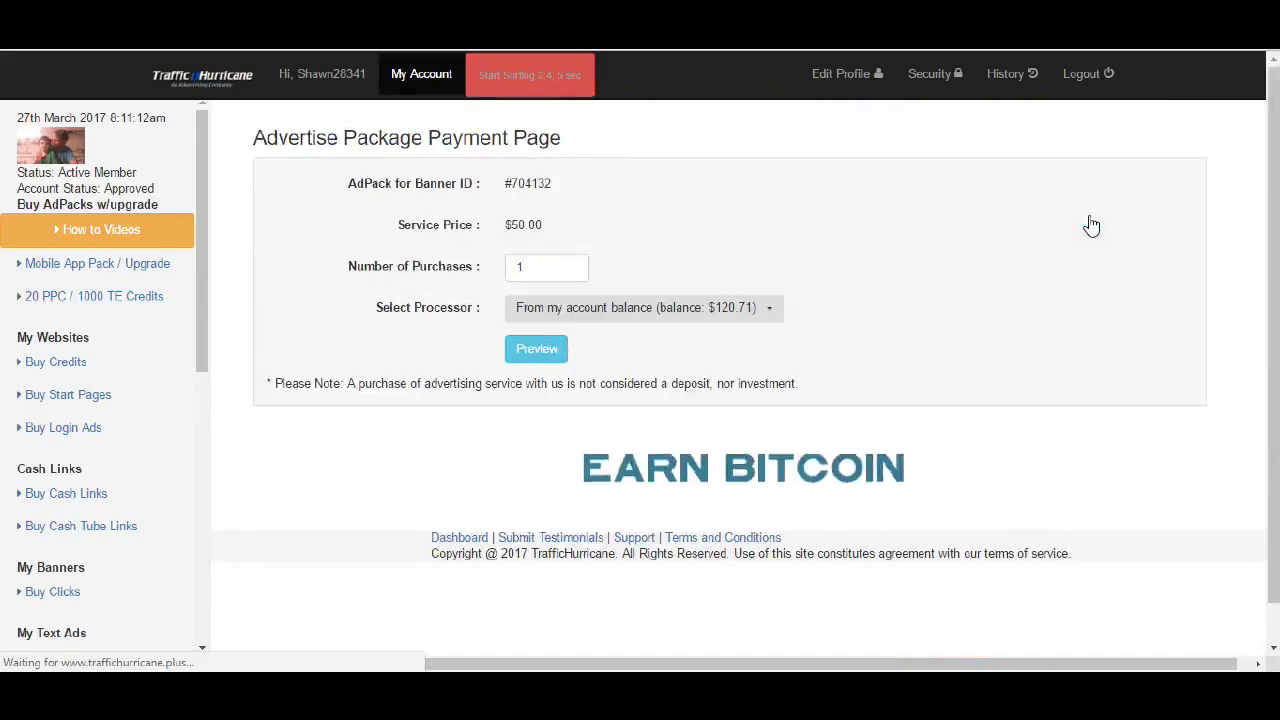
left_click(548, 355)
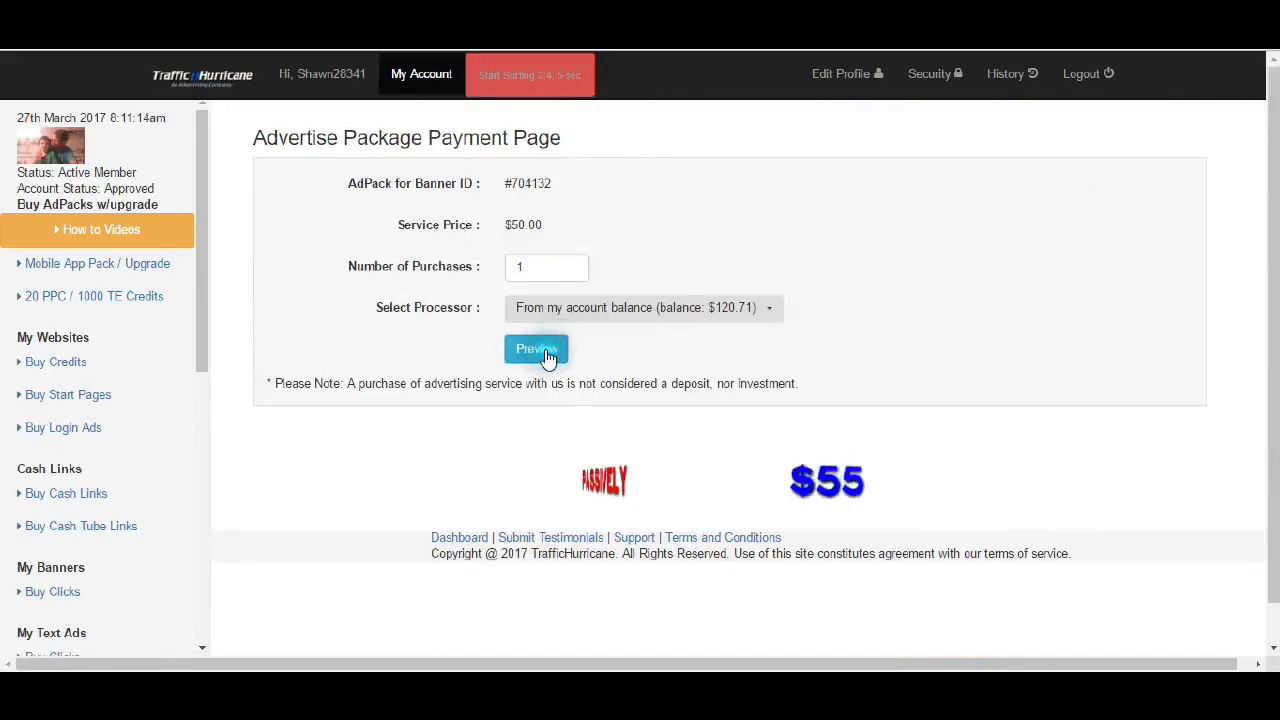
scroll(548, 355, "down", 2)
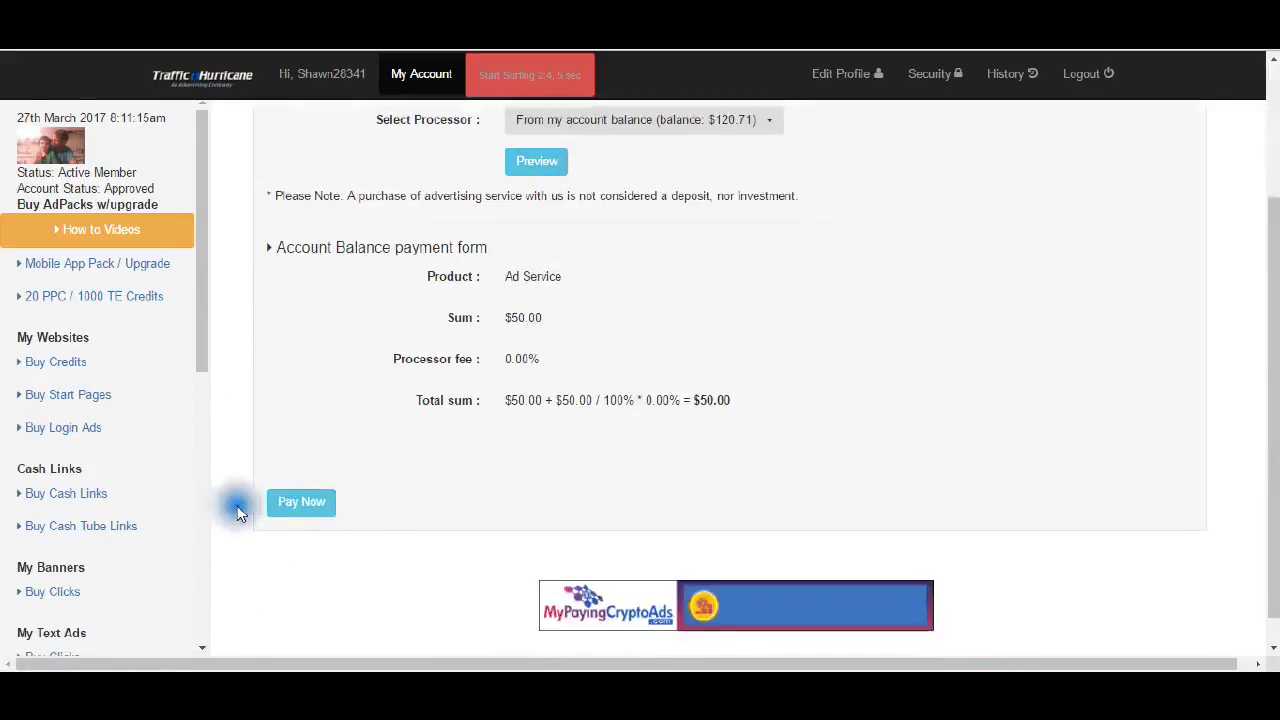
left_click(300, 505)
left_click(714, 140)
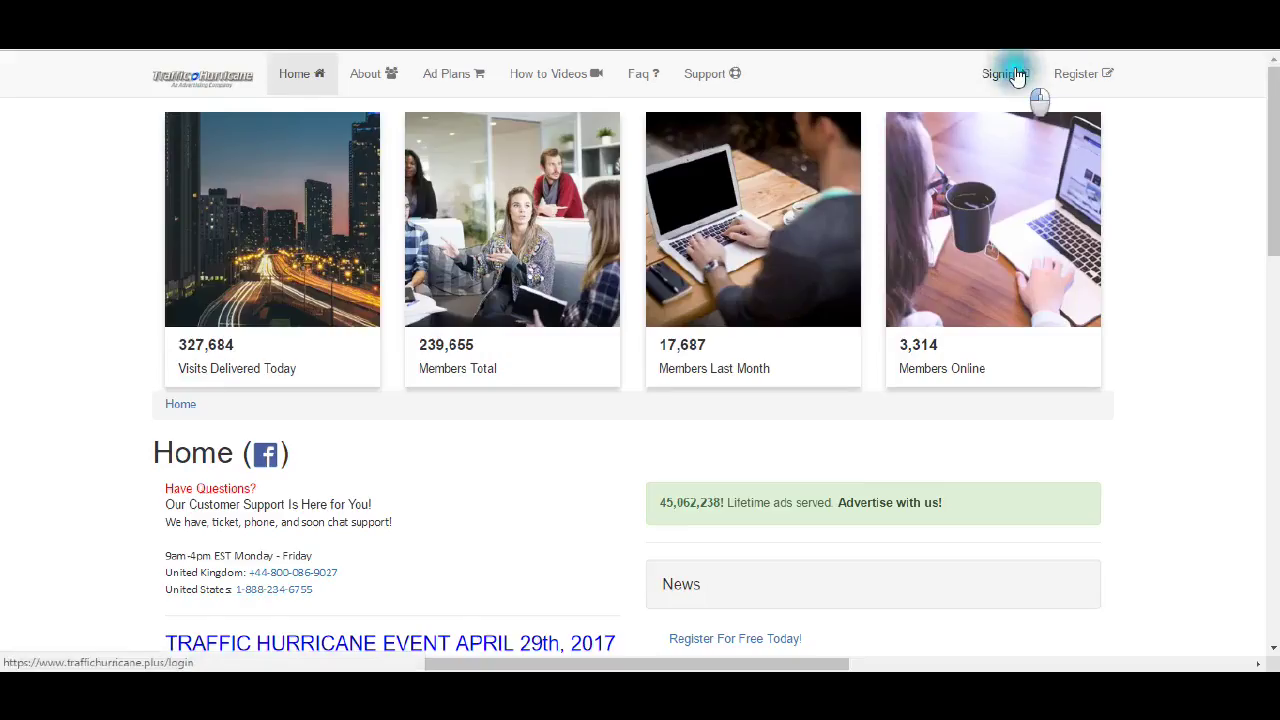
Log in as the member with the verification characters entered
left_click(1017, 76)
left_click(232, 553)
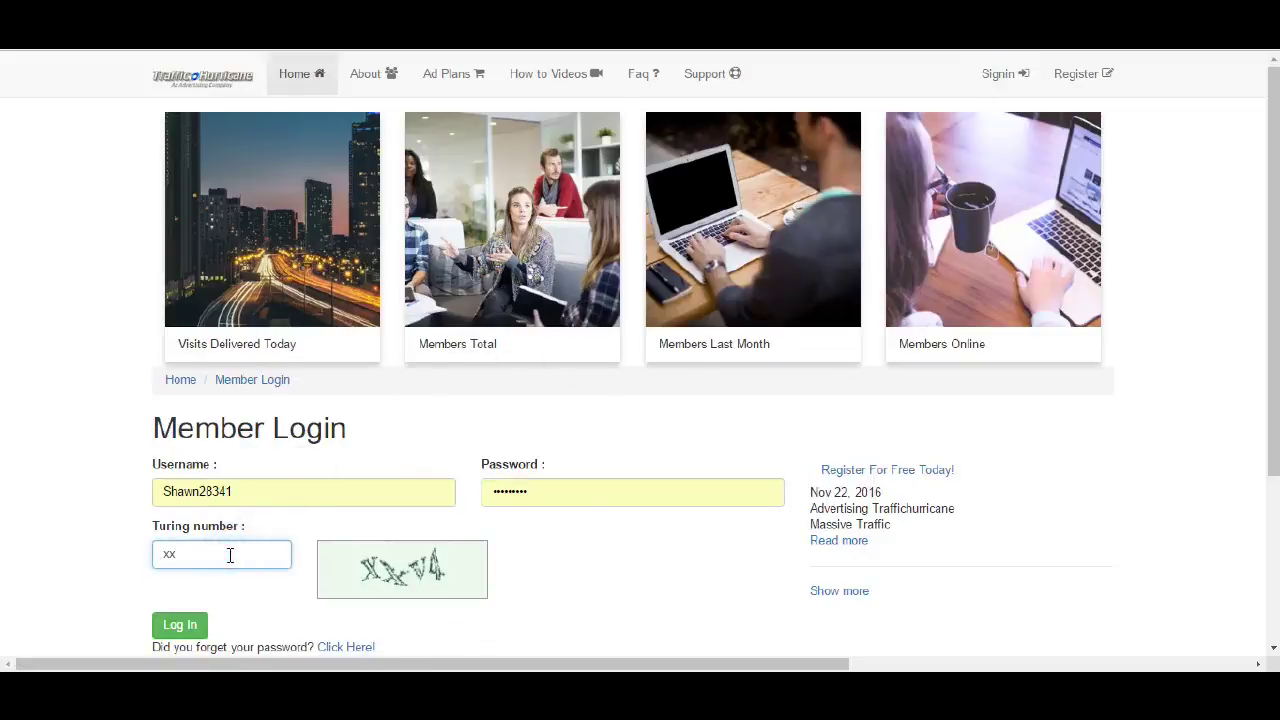
left_click(180, 624)
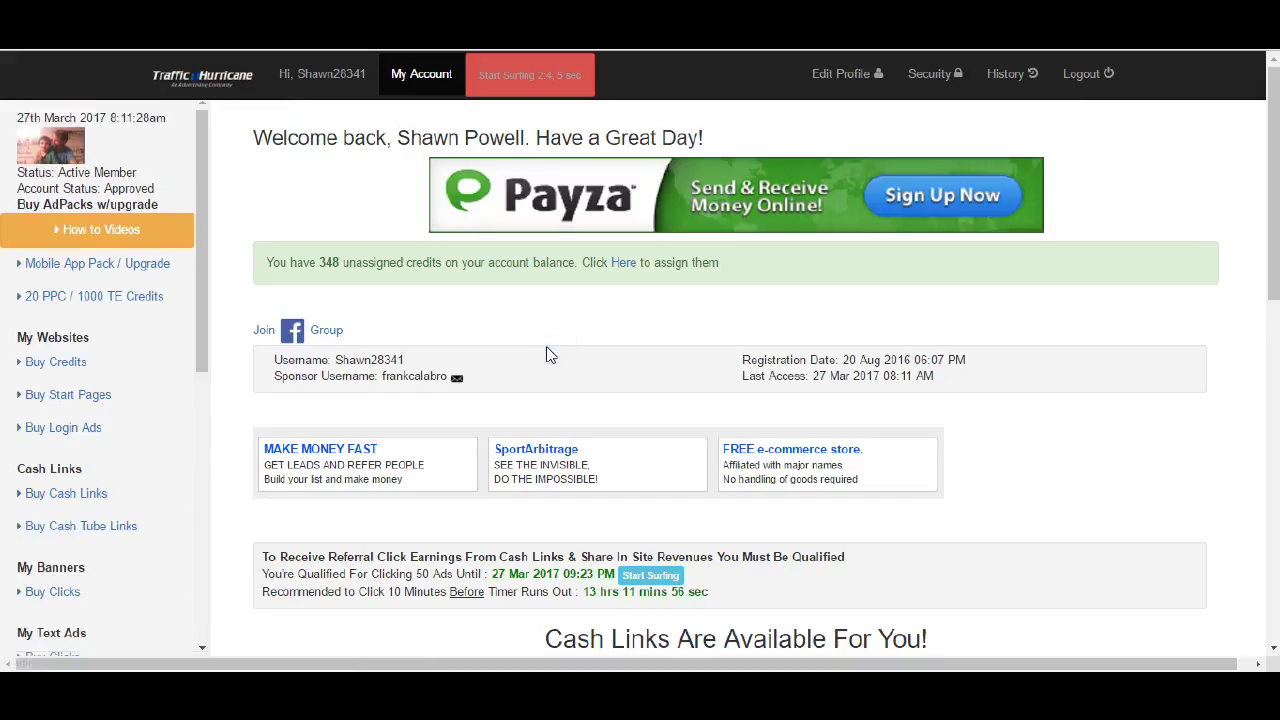
scroll(627, 285, "down", 5)
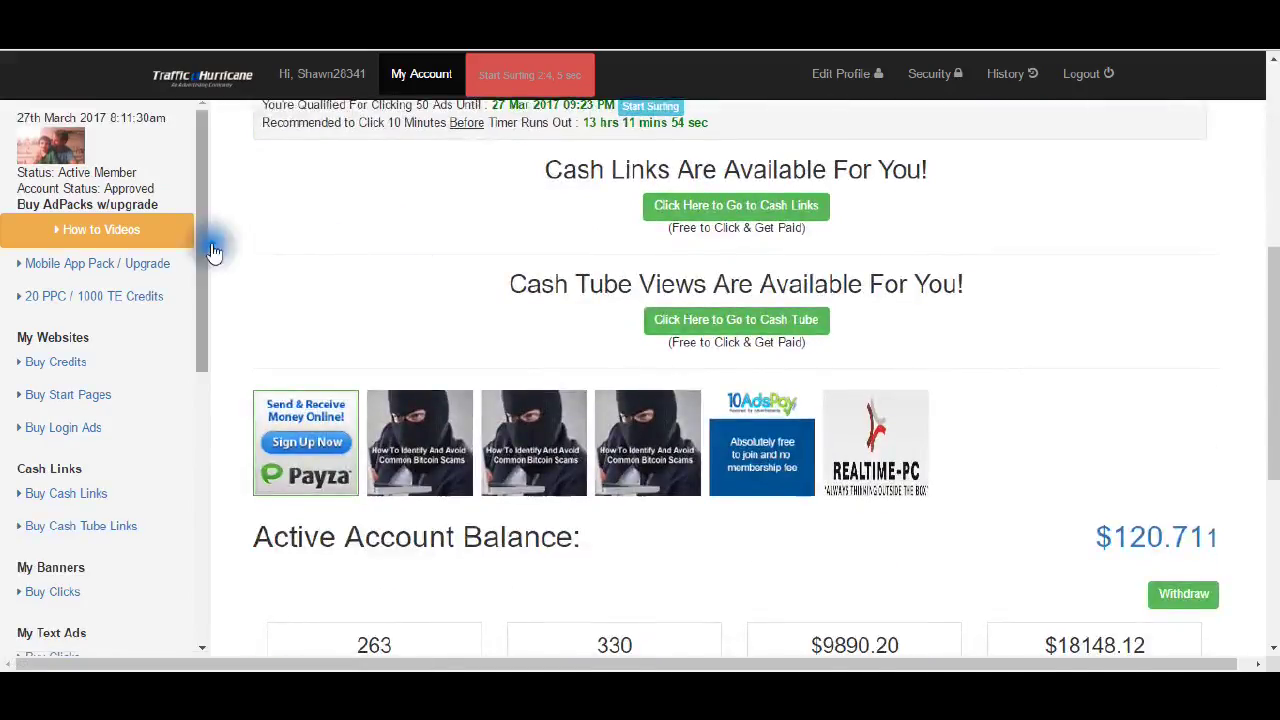
Reopen the 20 PPC / 1000 TE Credits banner list, showing #703062 at 20 clicks left
left_click(149, 300)
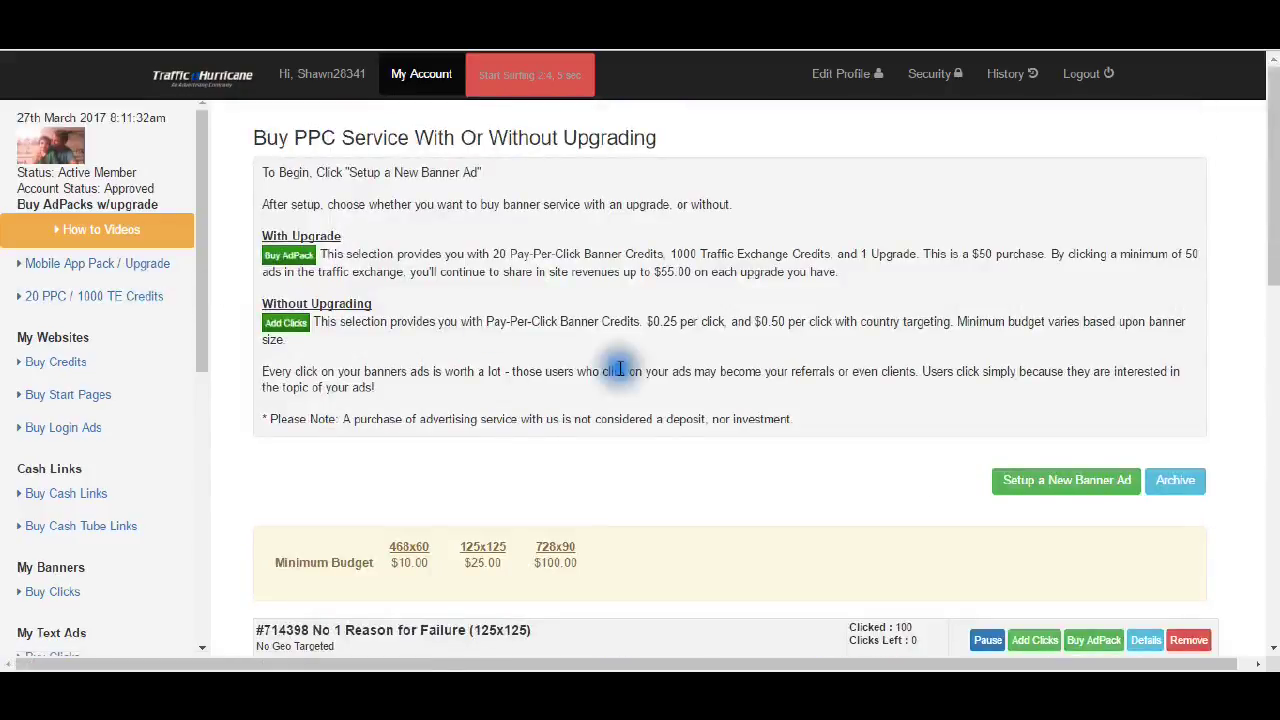
scroll(650, 370, "down", 5)
scroll(830, 377, "down", 5)
scroll(1093, 378, "down", 3)
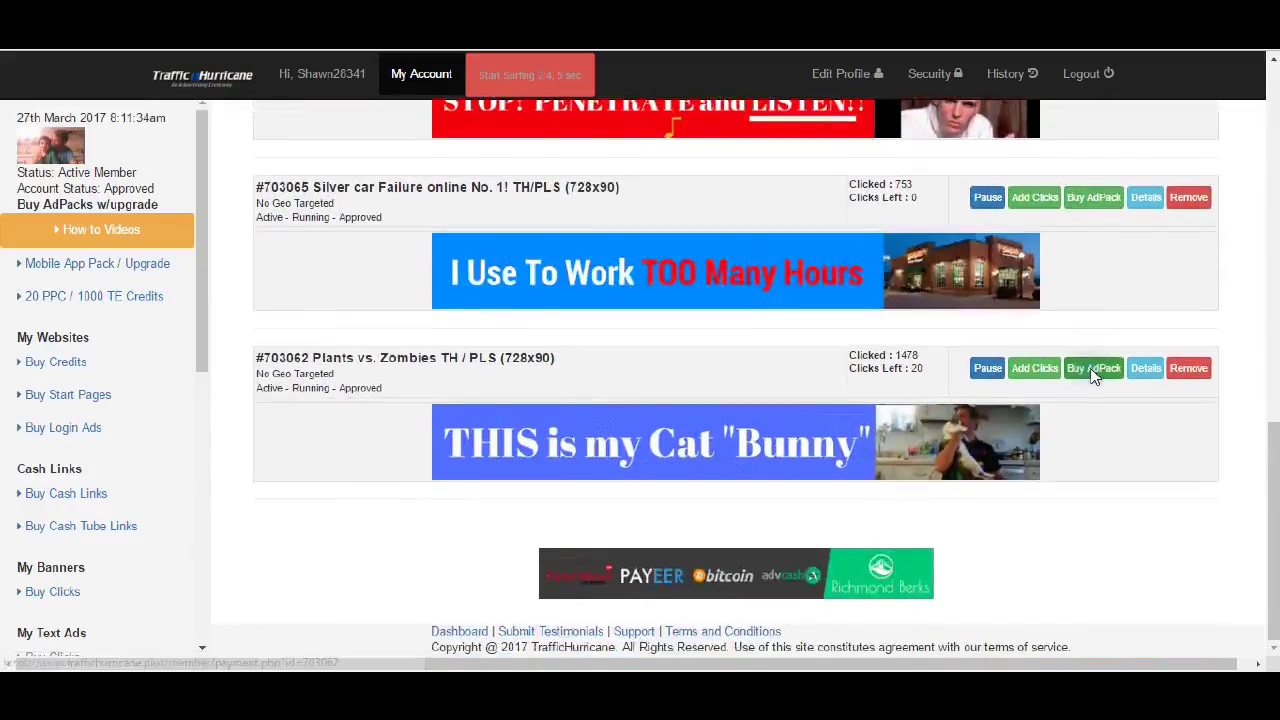
scroll(1093, 378, "up", 3)
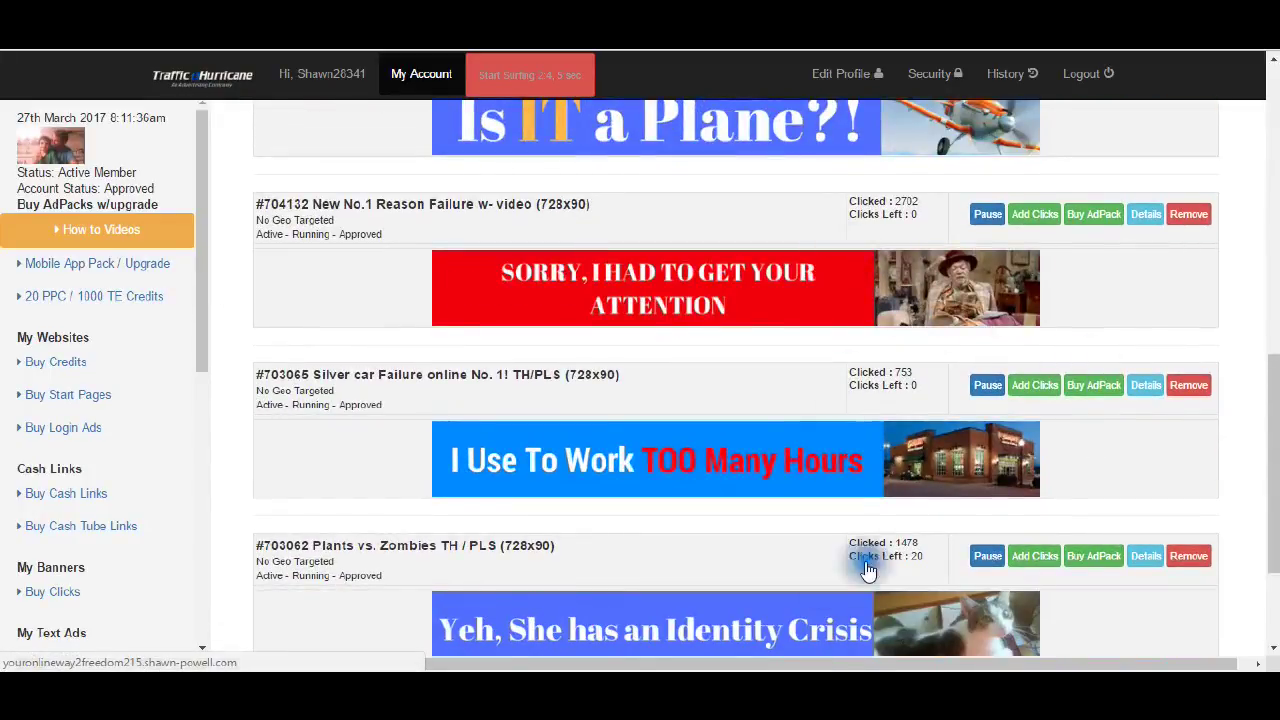
Confirm a $50 balance payment for banner #703065's ad pack, then return to the member login page
left_click(1093, 385)
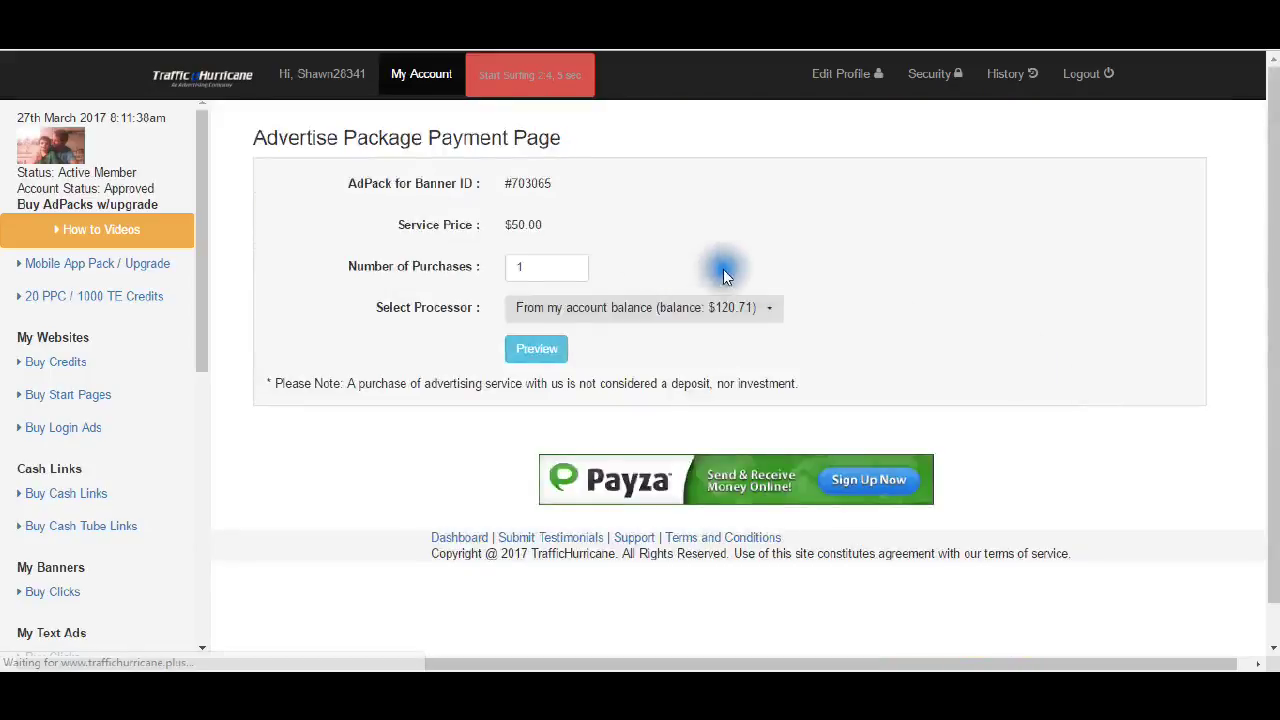
left_click(537, 349)
scroll(500, 370, "down", 3)
left_click(301, 470)
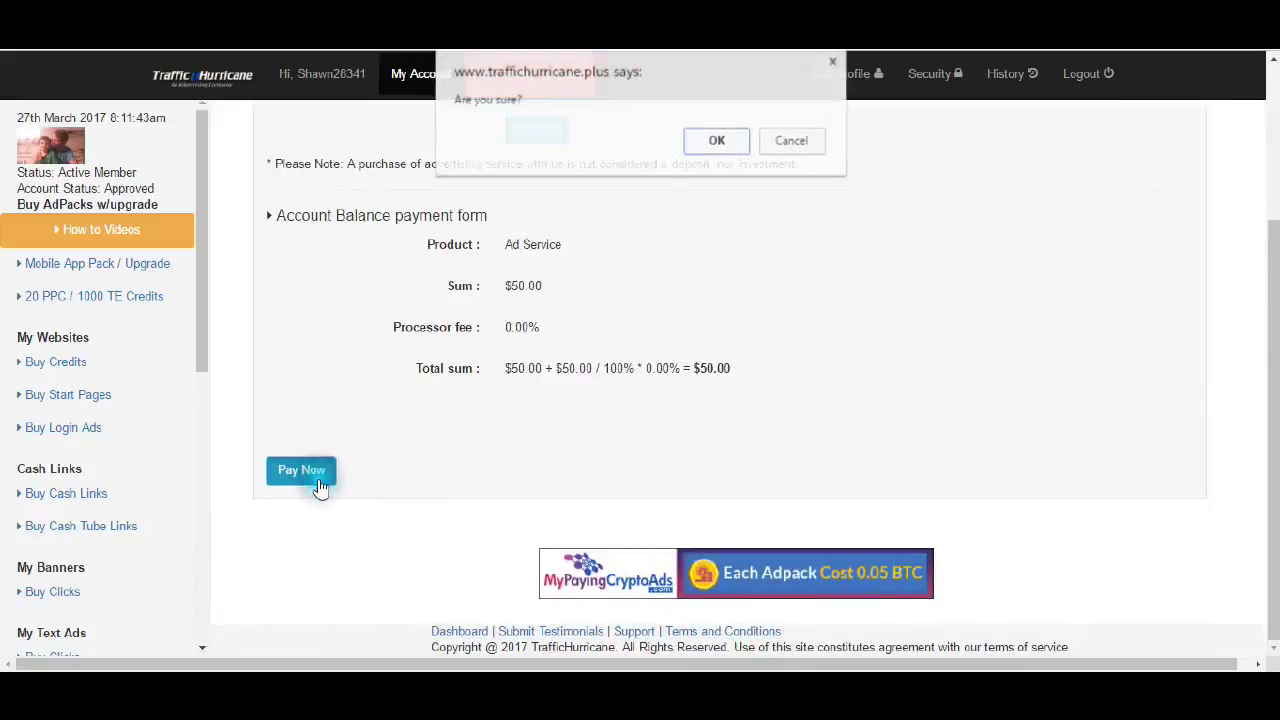
left_click(717, 140)
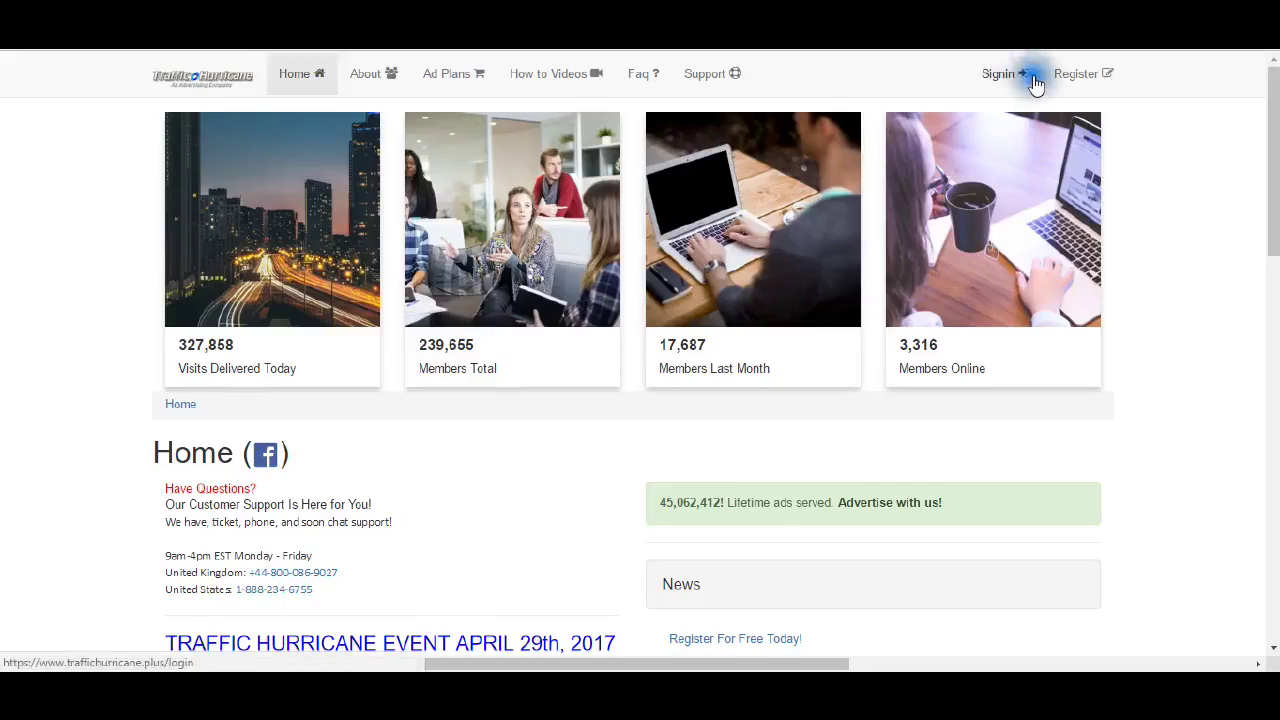
left_click(1020, 78)
Log in and open the 20 PPC / 1000 TE Credits banner ad page
left_click(210, 554)
type("35v")
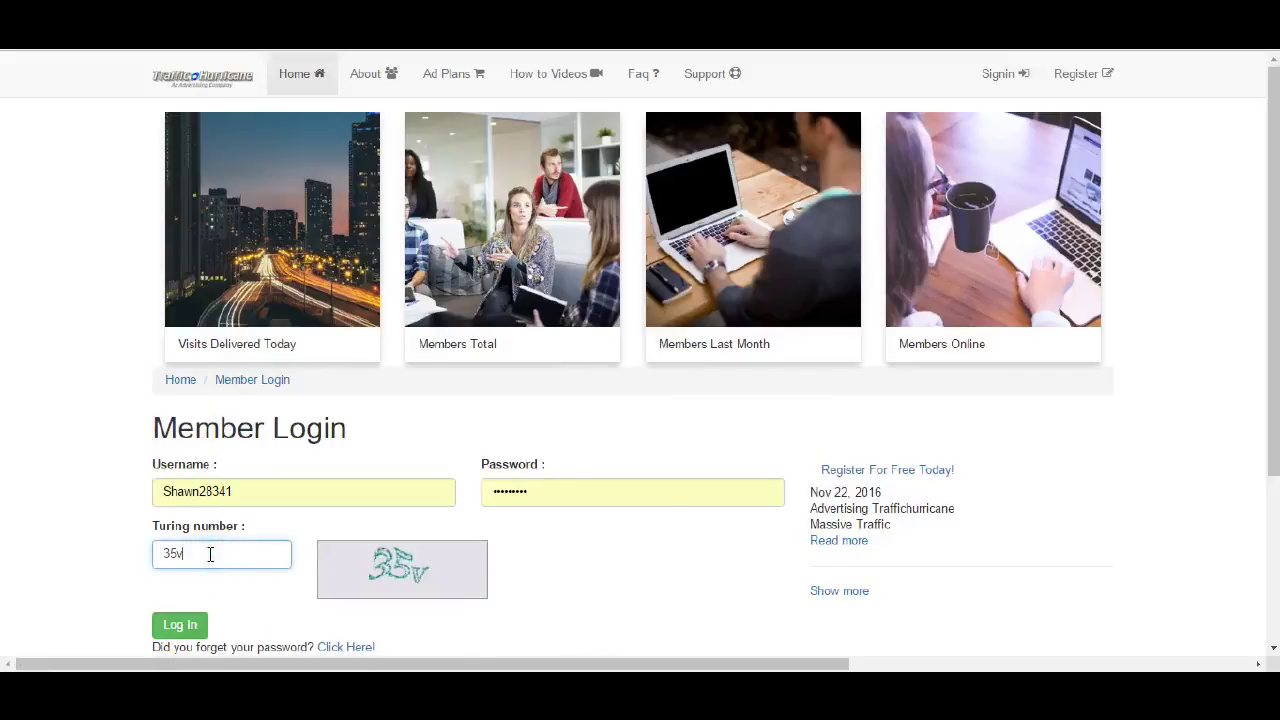
left_click(180, 624)
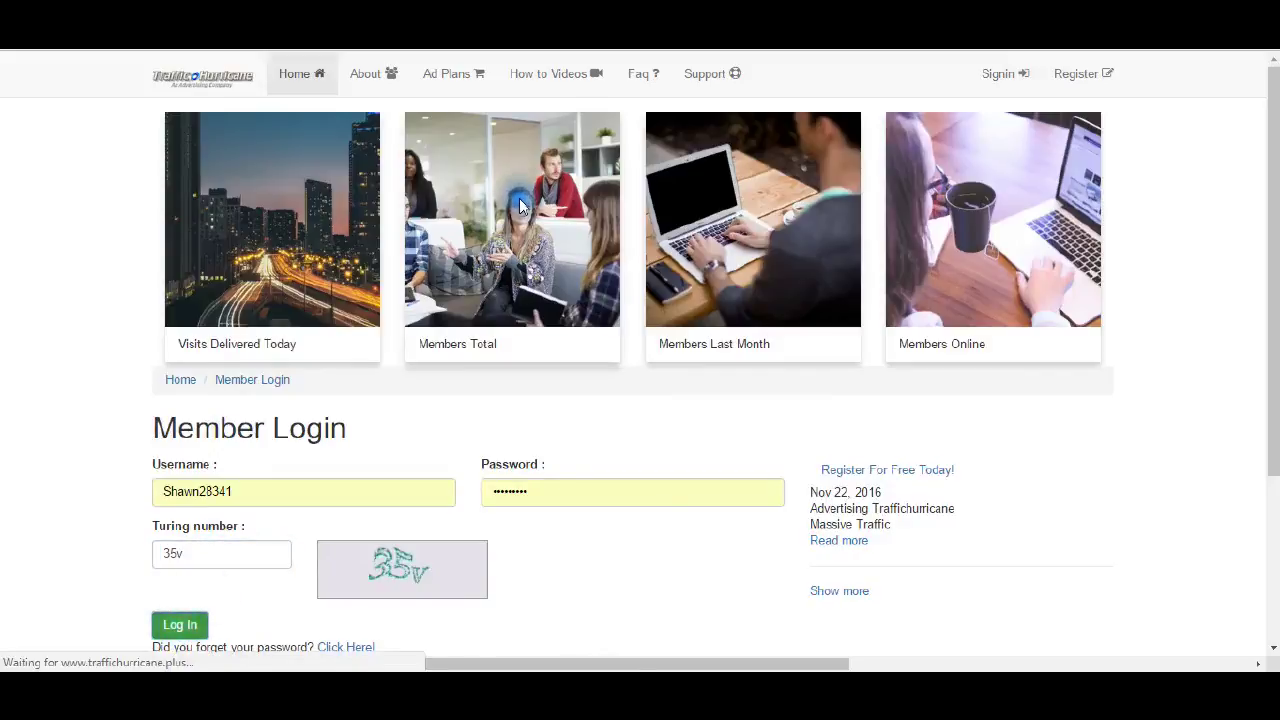
scroll(760, 304, "down", 5)
scroll(760, 304, "down", 5)
scroll(750, 316, "up", 3)
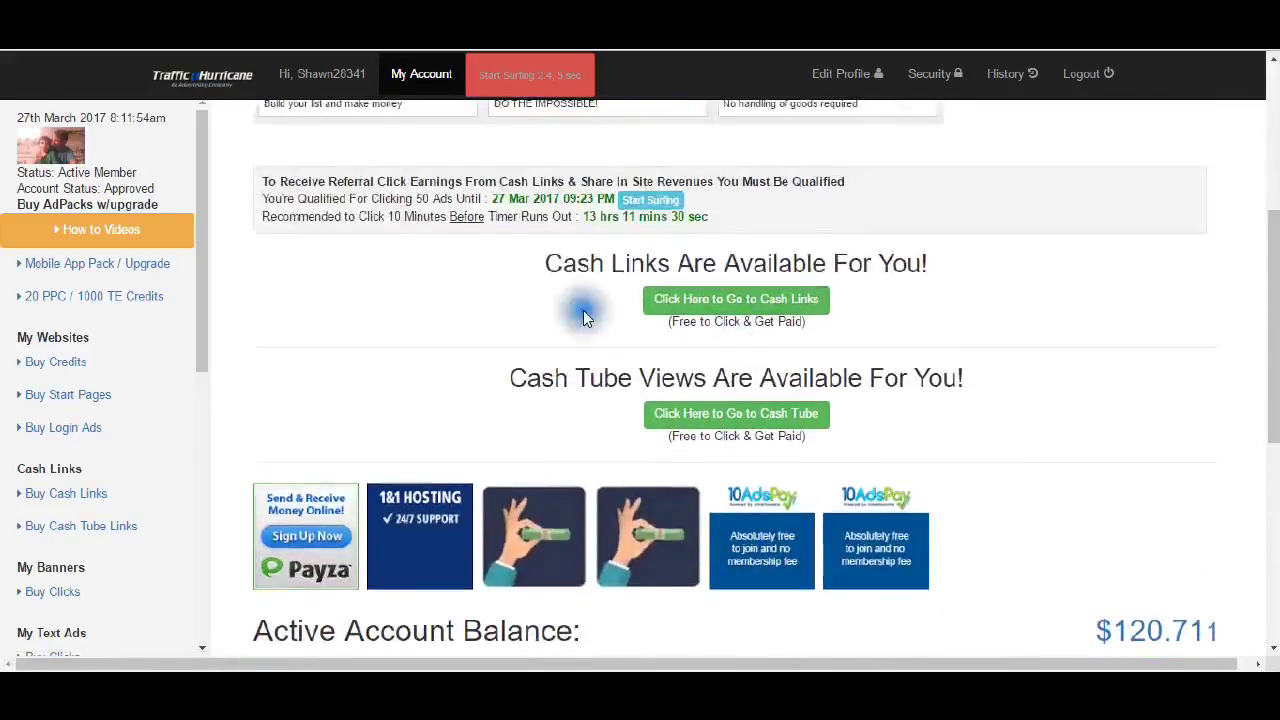
left_click(100, 298)
scroll(740, 400, "down", 3)
scroll(740, 410, "down", 5)
scroll(743, 414, "down", 2)
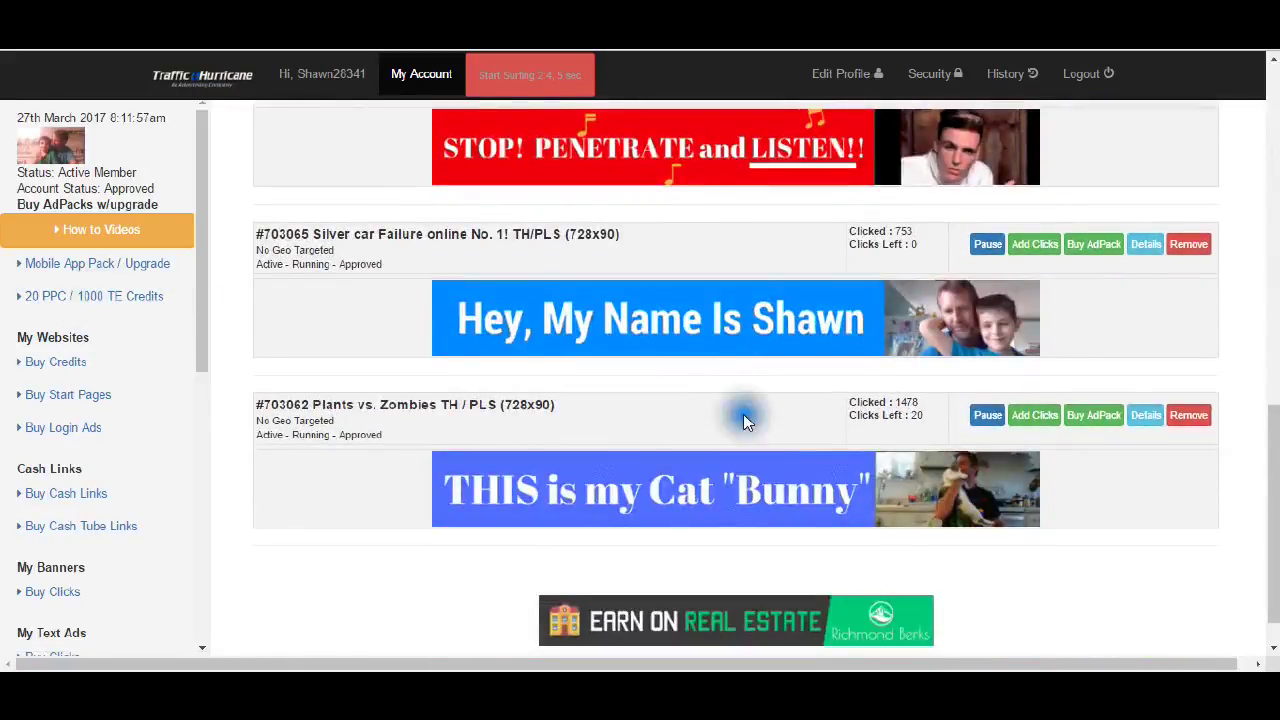
Pay for banner #703065's ad pack from the balance, then check the dashboard shows $70.71
left_click(1093, 244)
left_click(540, 349)
scroll(447, 513, "down", 3)
left_click(301, 470)
left_click(716, 140)
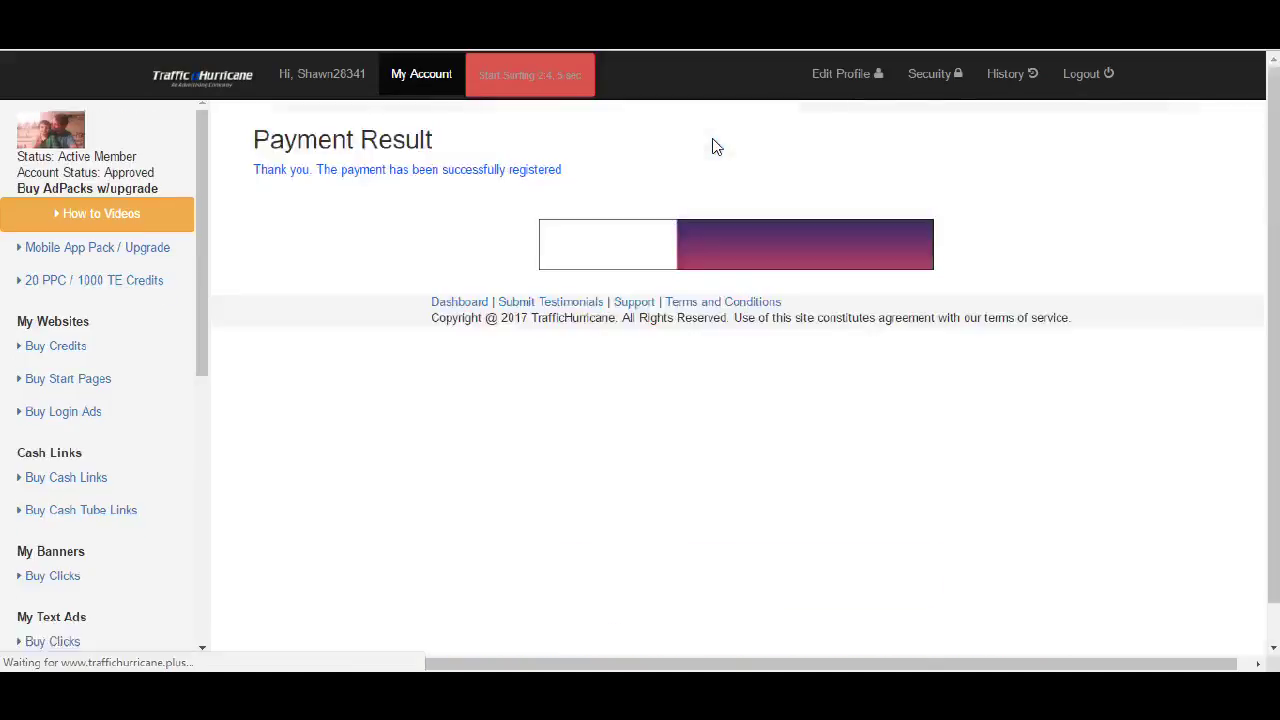
left_click(405, 85)
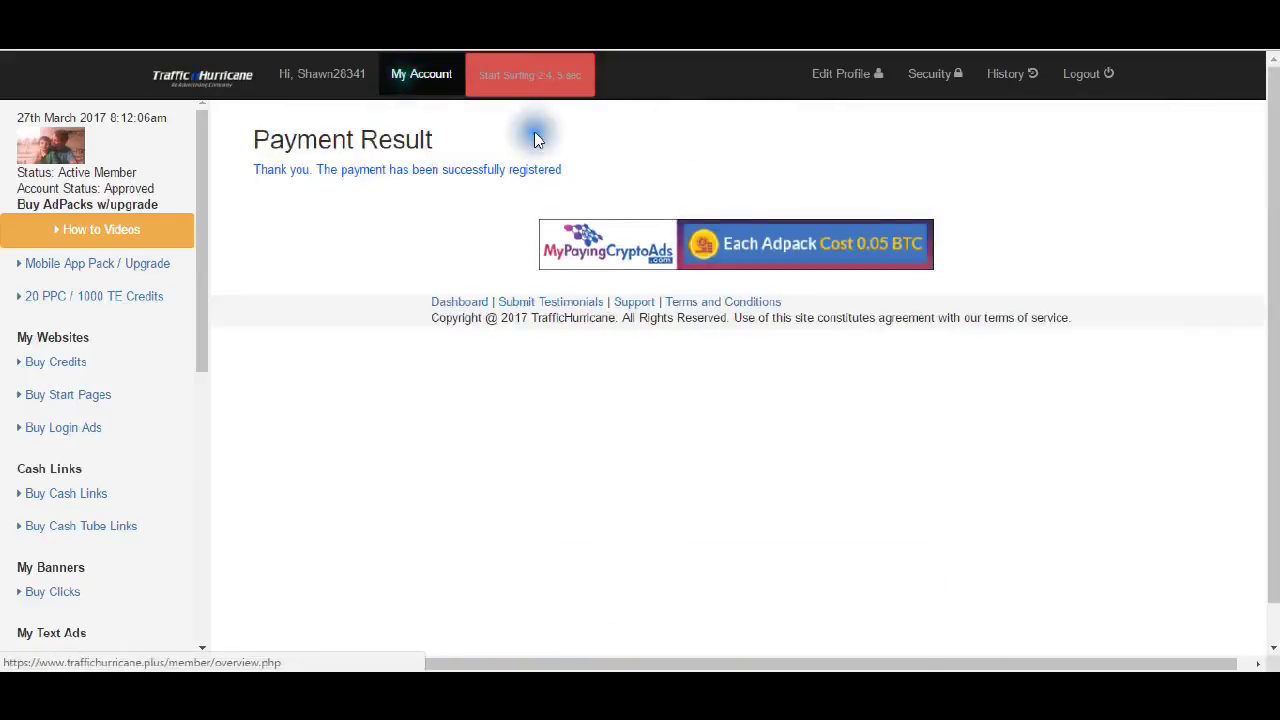
scroll(756, 413, "down", 5)
scroll(753, 407, "down", 2)
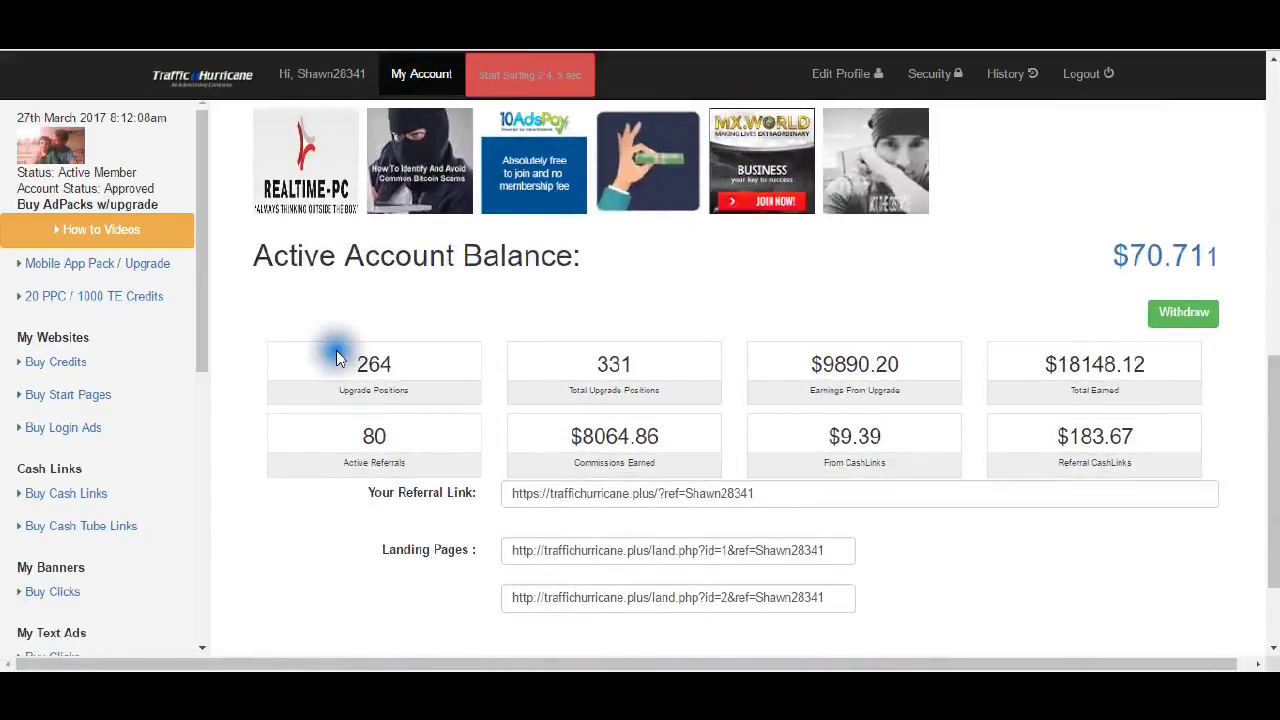
scroll(443, 372, "up", 1)
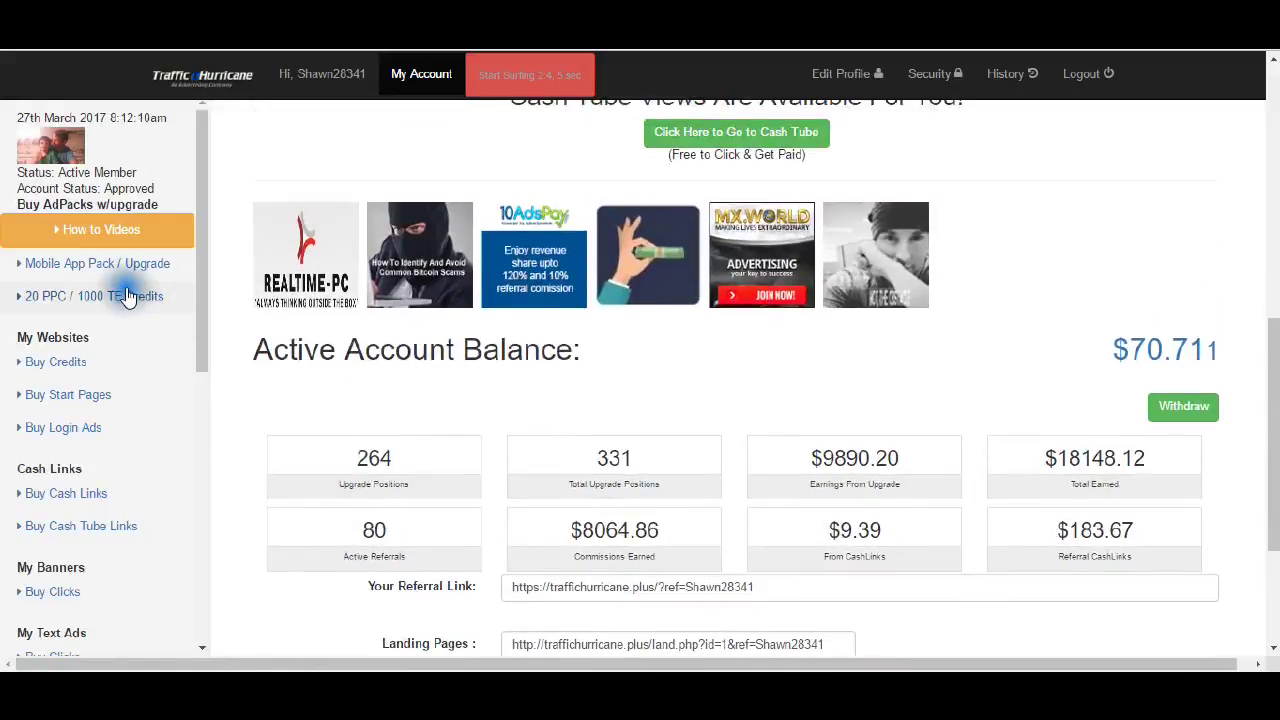
Buy and confirm a $50 ad pack for banner #704132 from the account balance
left_click(122, 296)
scroll(677, 448, "down", 8)
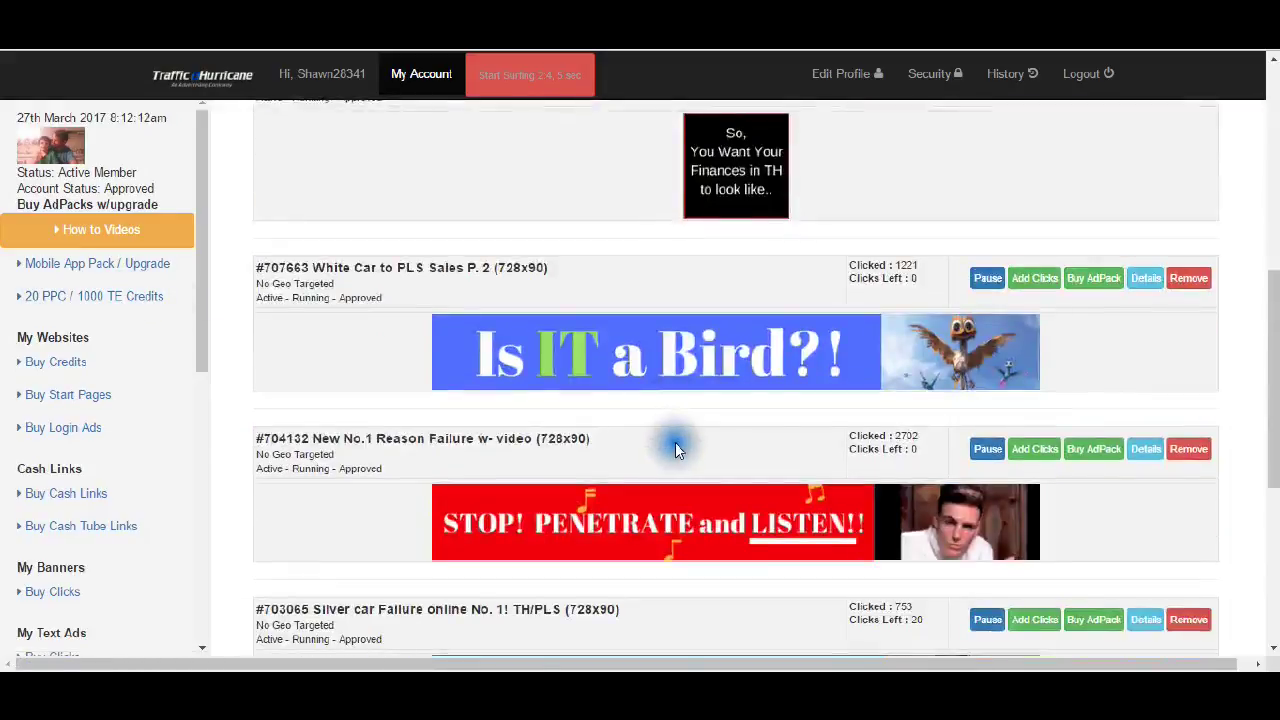
scroll(688, 447, "down", 5)
scroll(688, 447, "up", 3)
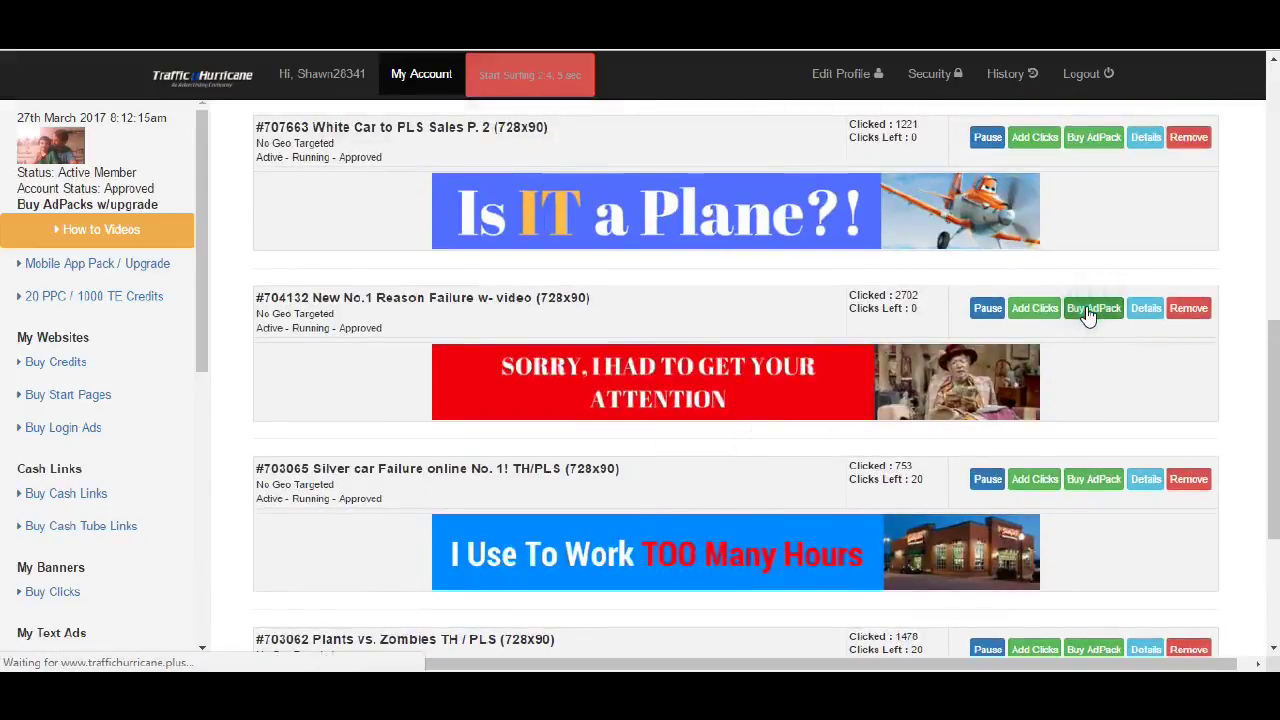
left_click(1093, 308)
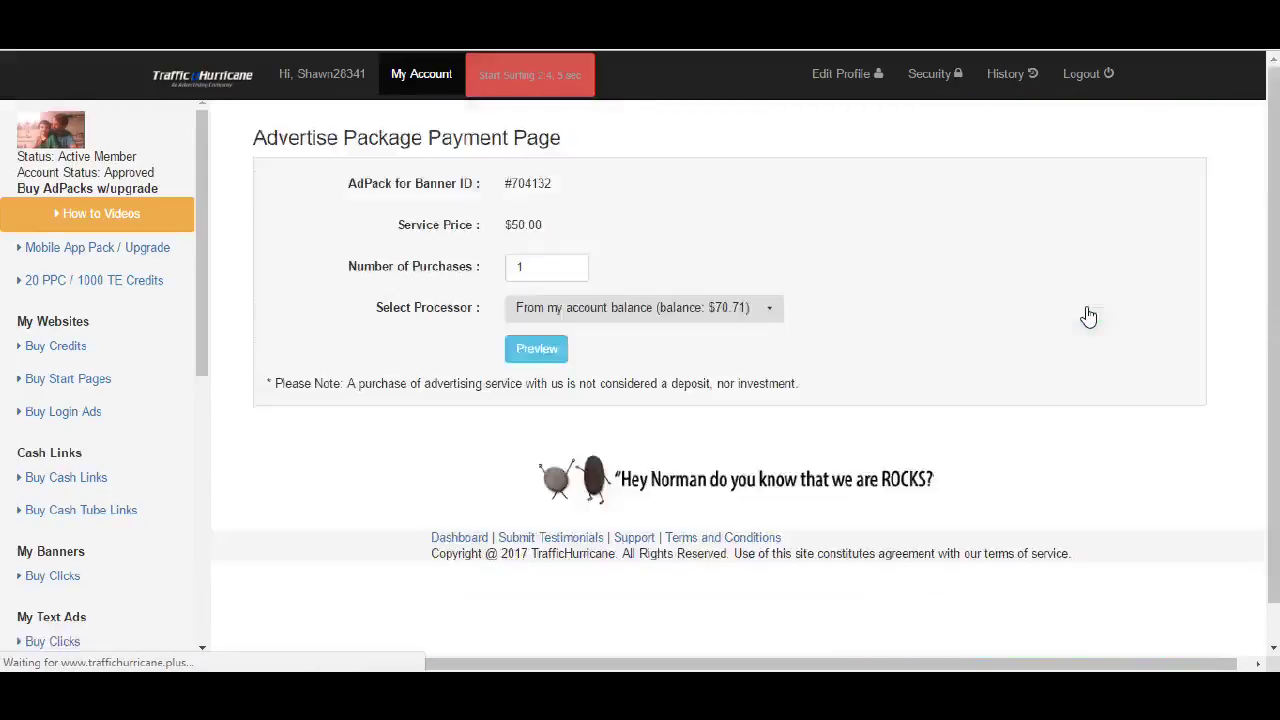
left_click(536, 349)
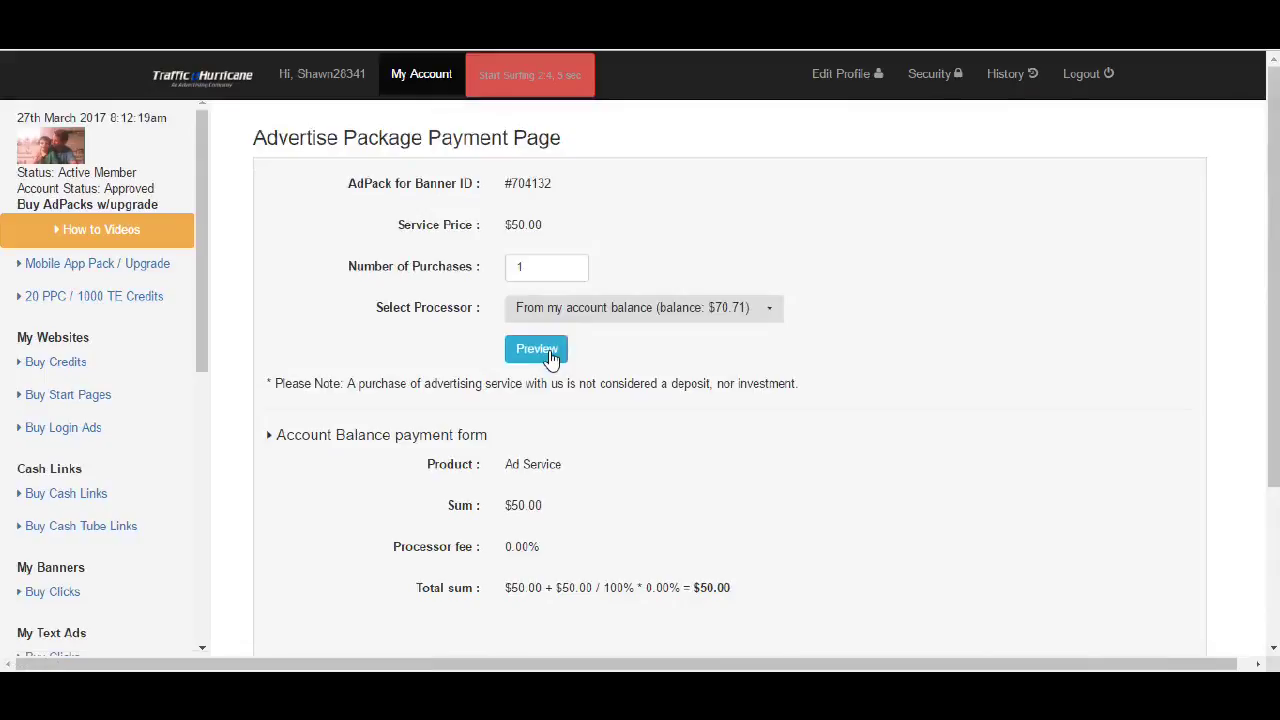
scroll(800, 400, "down", 2)
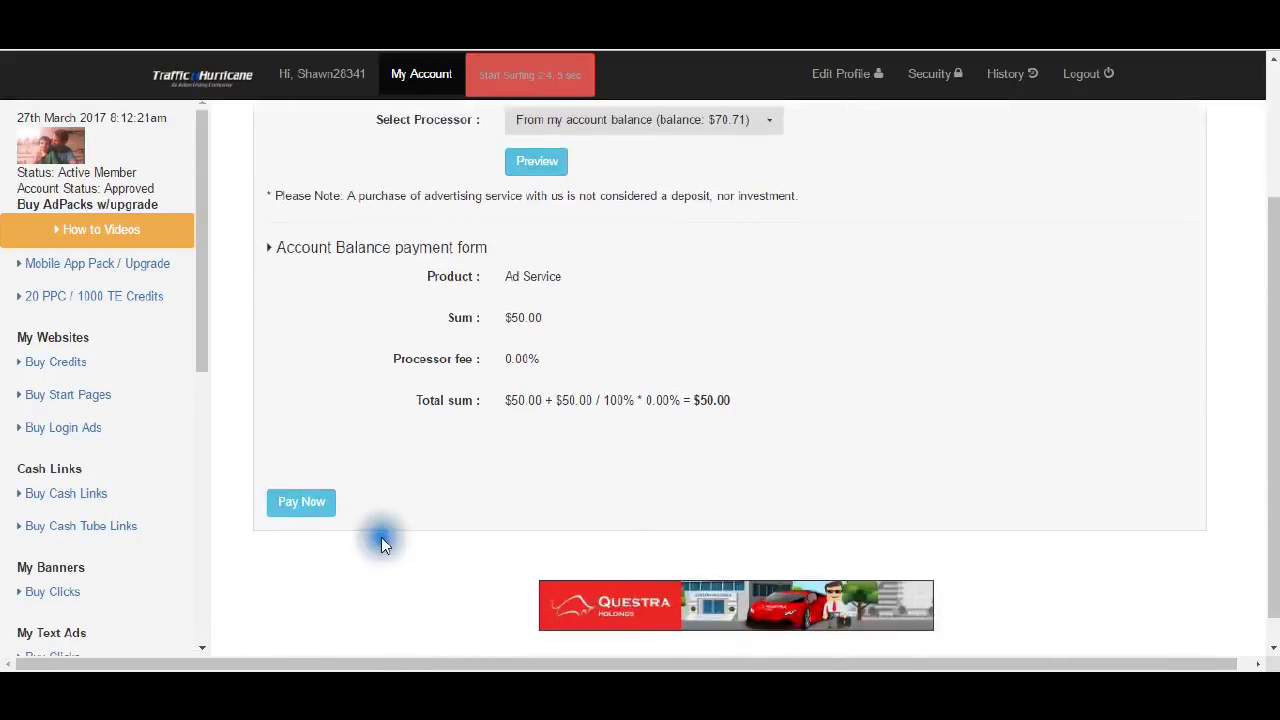
left_click(305, 502)
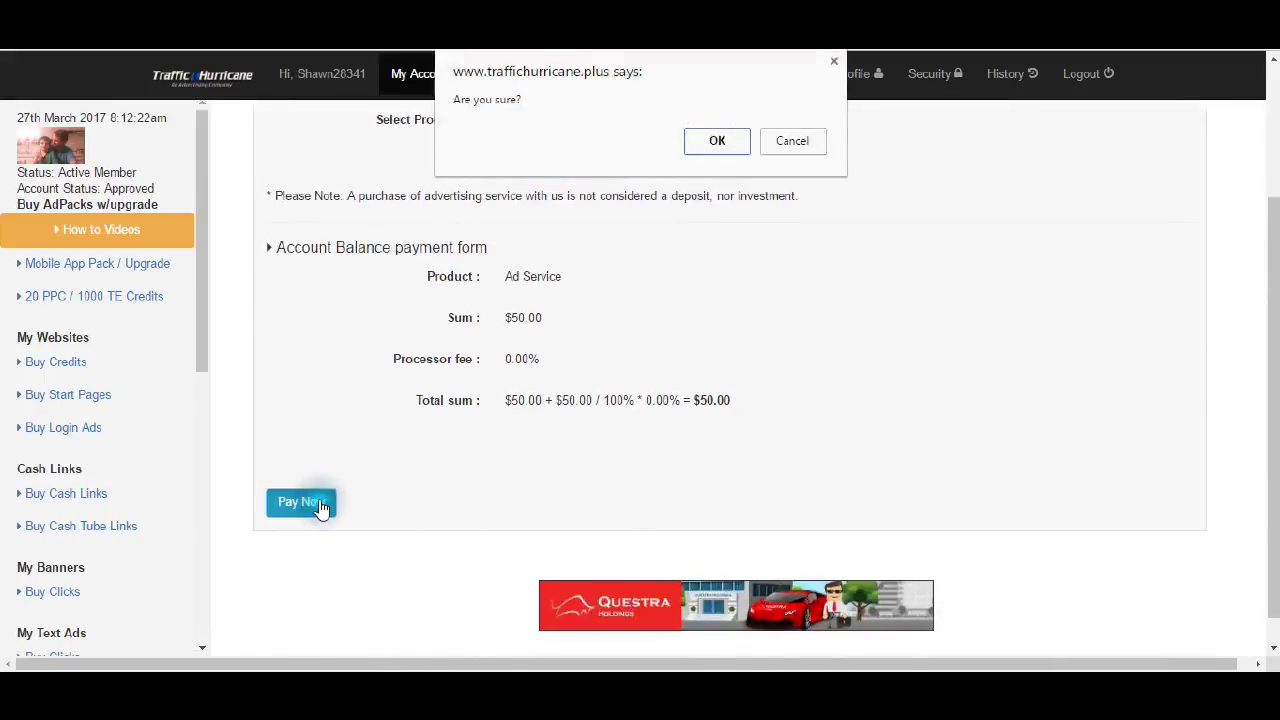
left_click(717, 141)
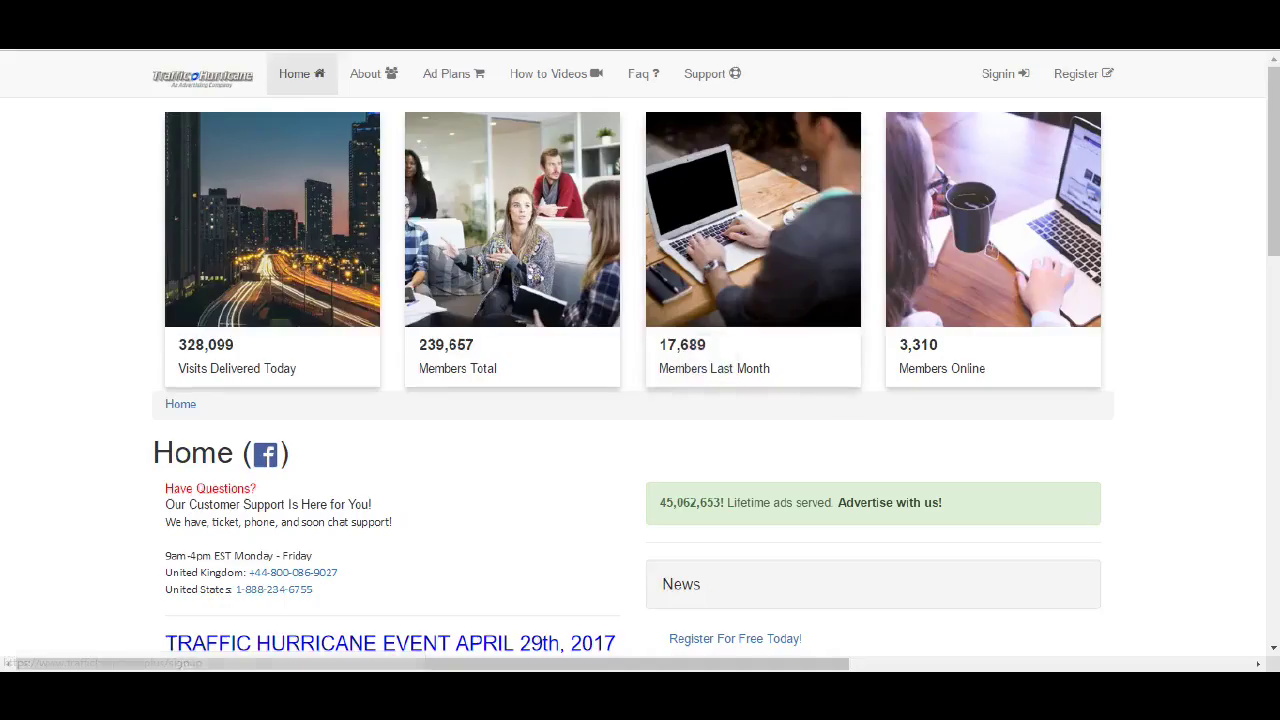
Sign back in to the Traffic Hurricane member account with the captcha
left_click(1004, 73)
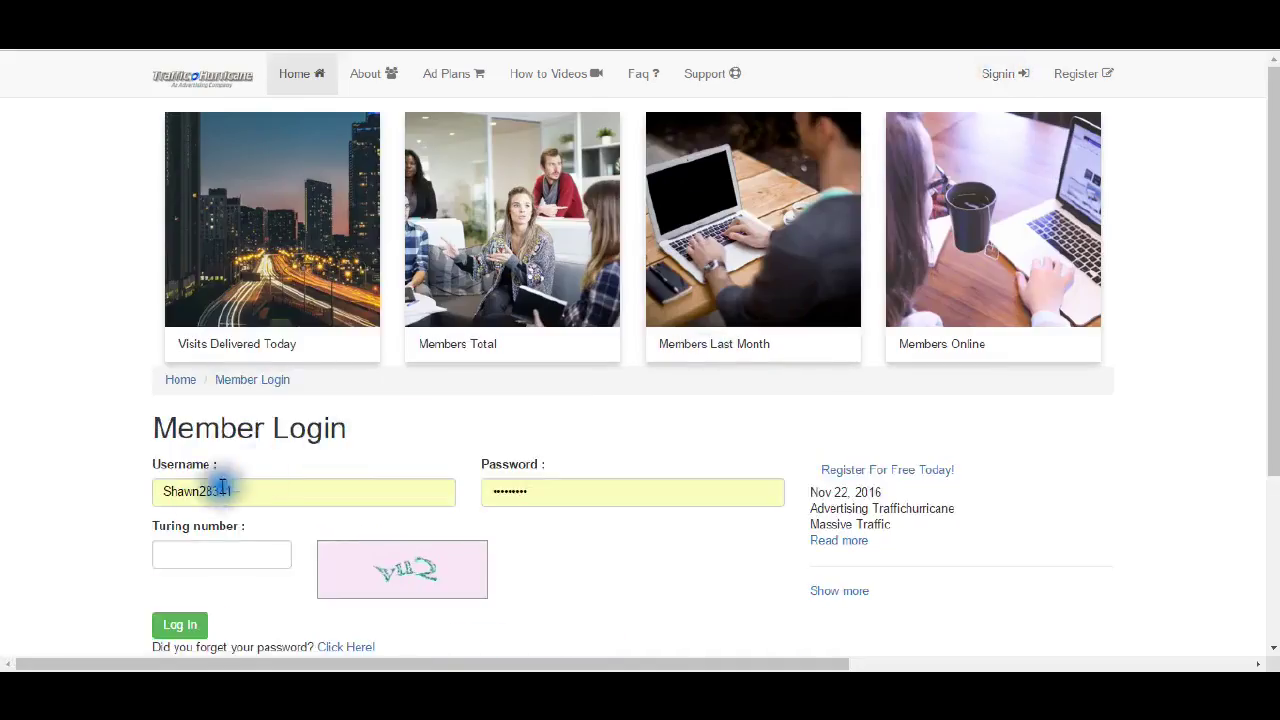
left_click(195, 561)
type("vu2")
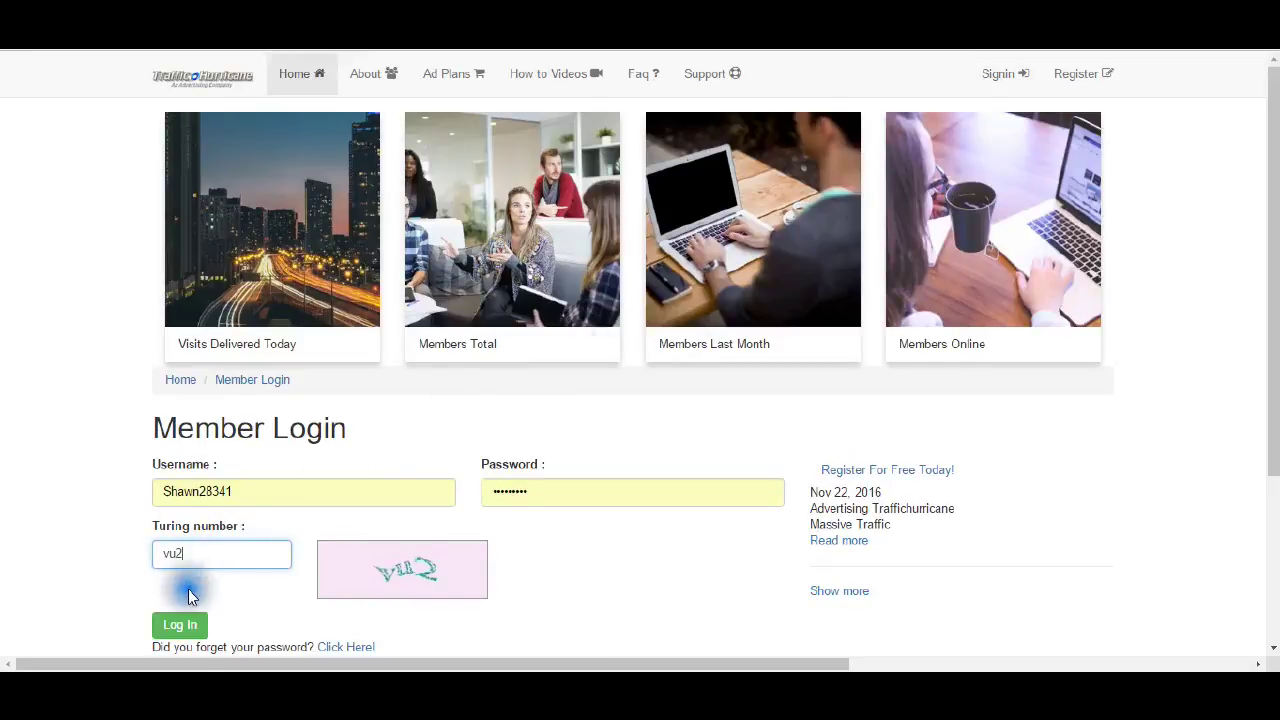
left_click(180, 624)
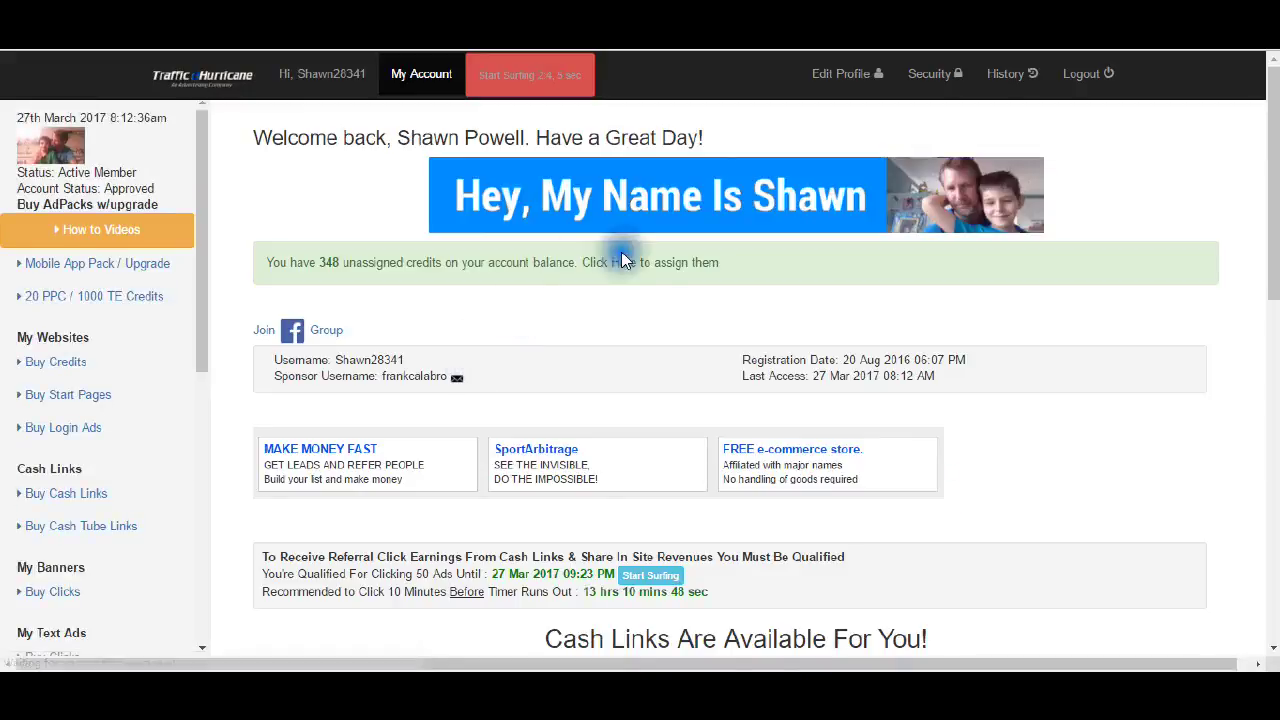
scroll(1043, 390, "down", 5)
scroll(1000, 300, "up", 5)
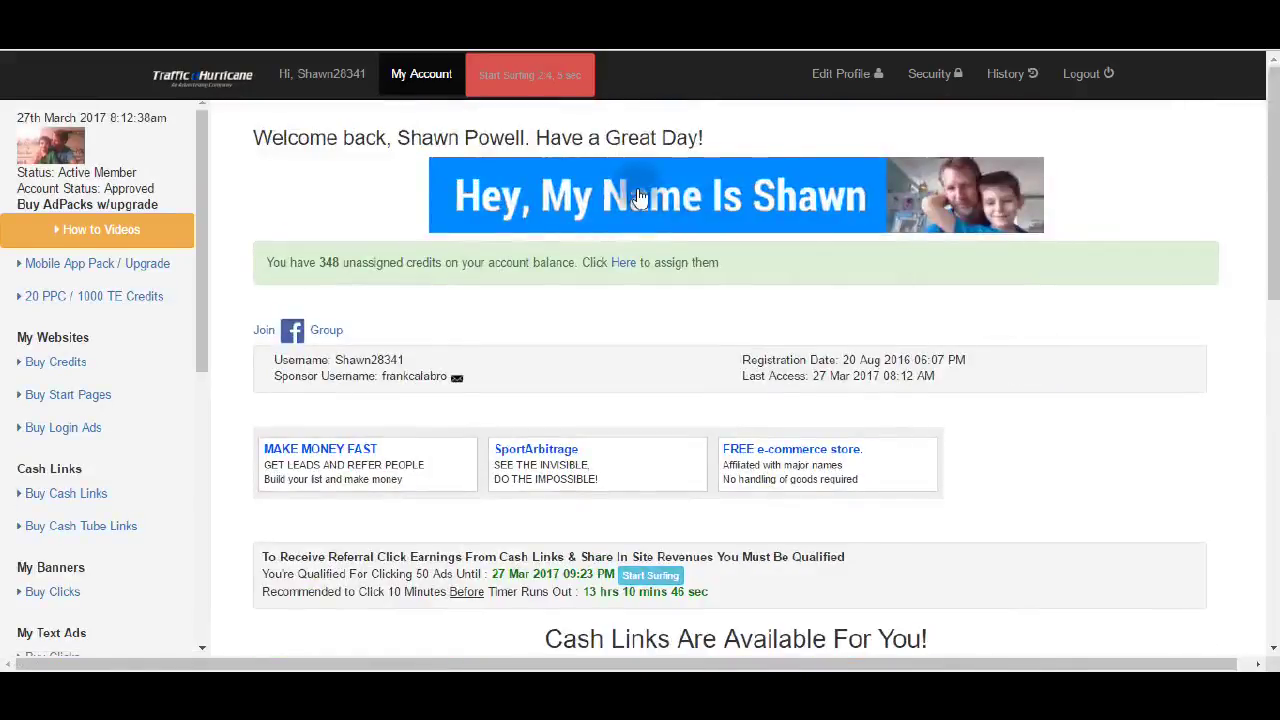
scroll(1024, 451, "down", 5)
scroll(1024, 452, "down", 3)
scroll(1024, 452, "up", 3)
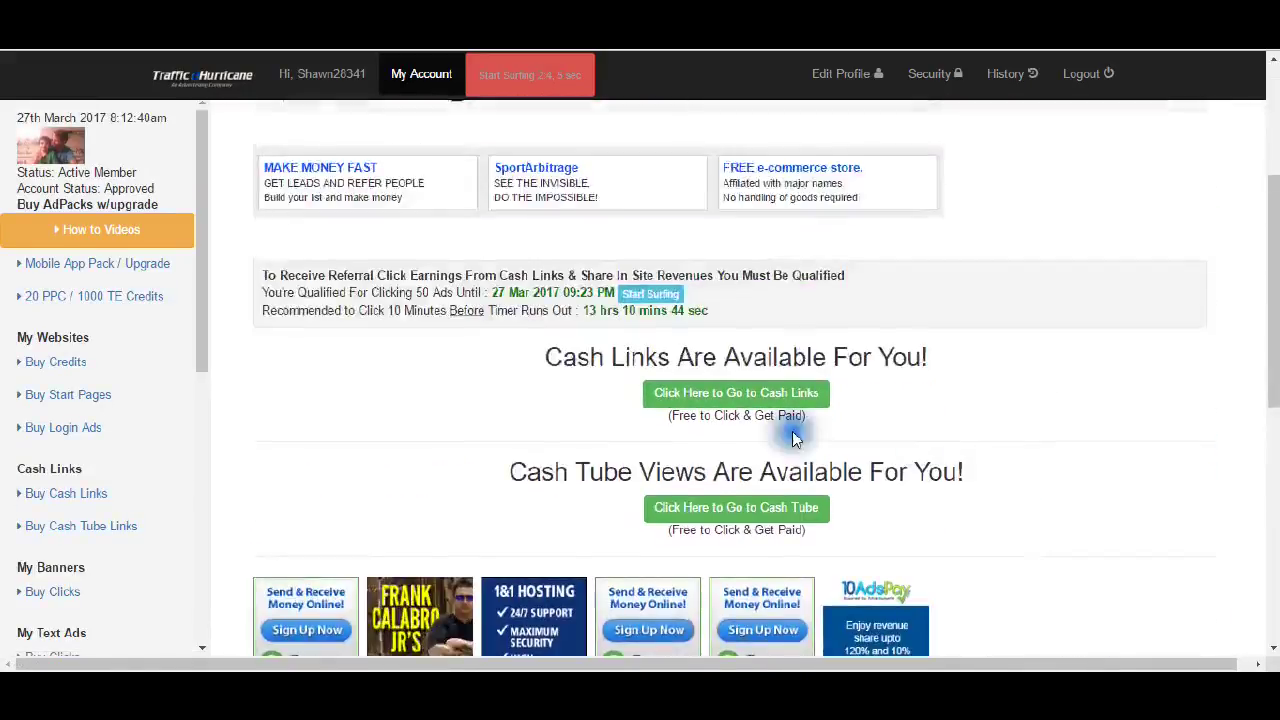
Pay $50 from the balance for banner #704132's ad pack and confirm
left_click(97, 299)
scroll(680, 402, "down", 8)
scroll(680, 402, "down", 3)
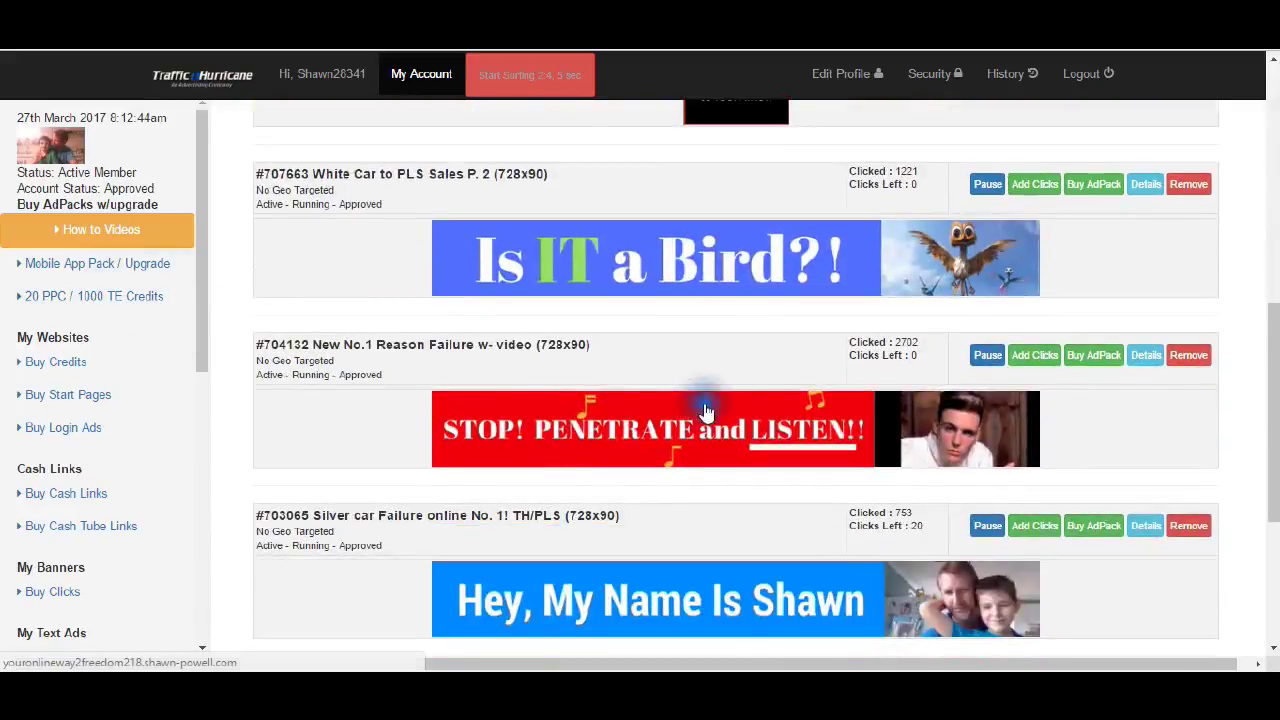
left_click(1093, 355)
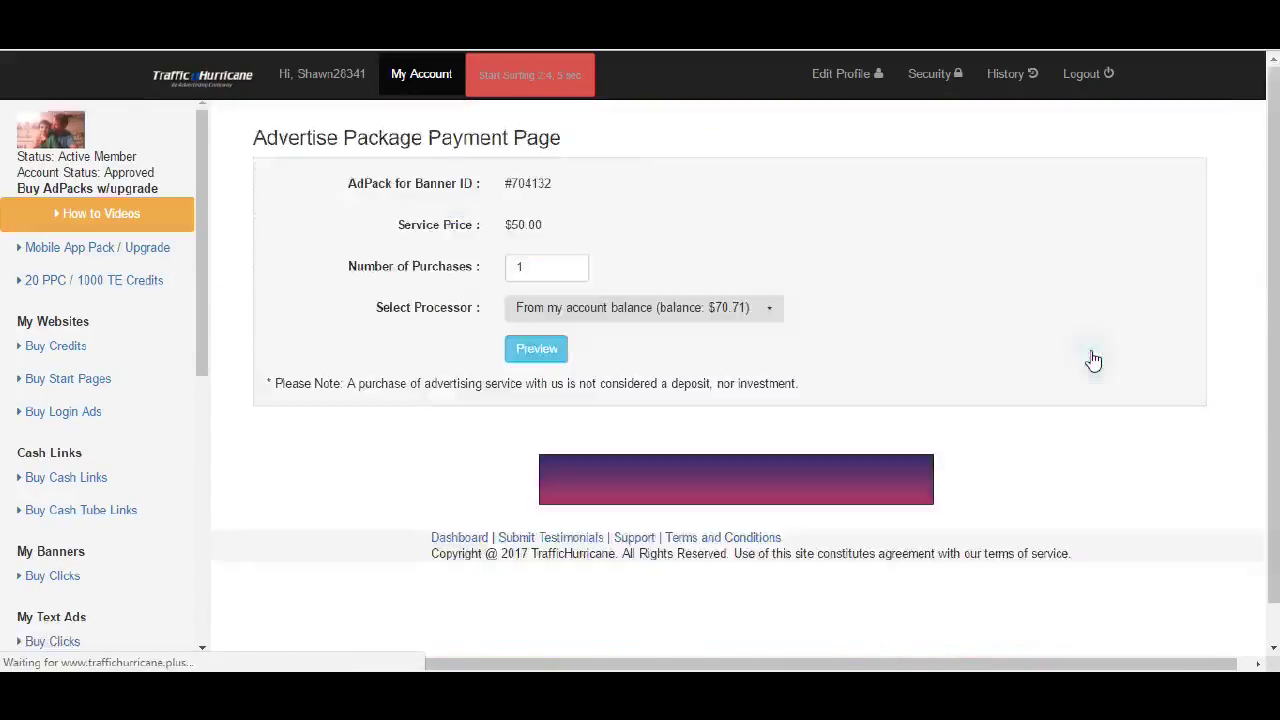
left_click(535, 350)
scroll(640, 400, "down", 3)
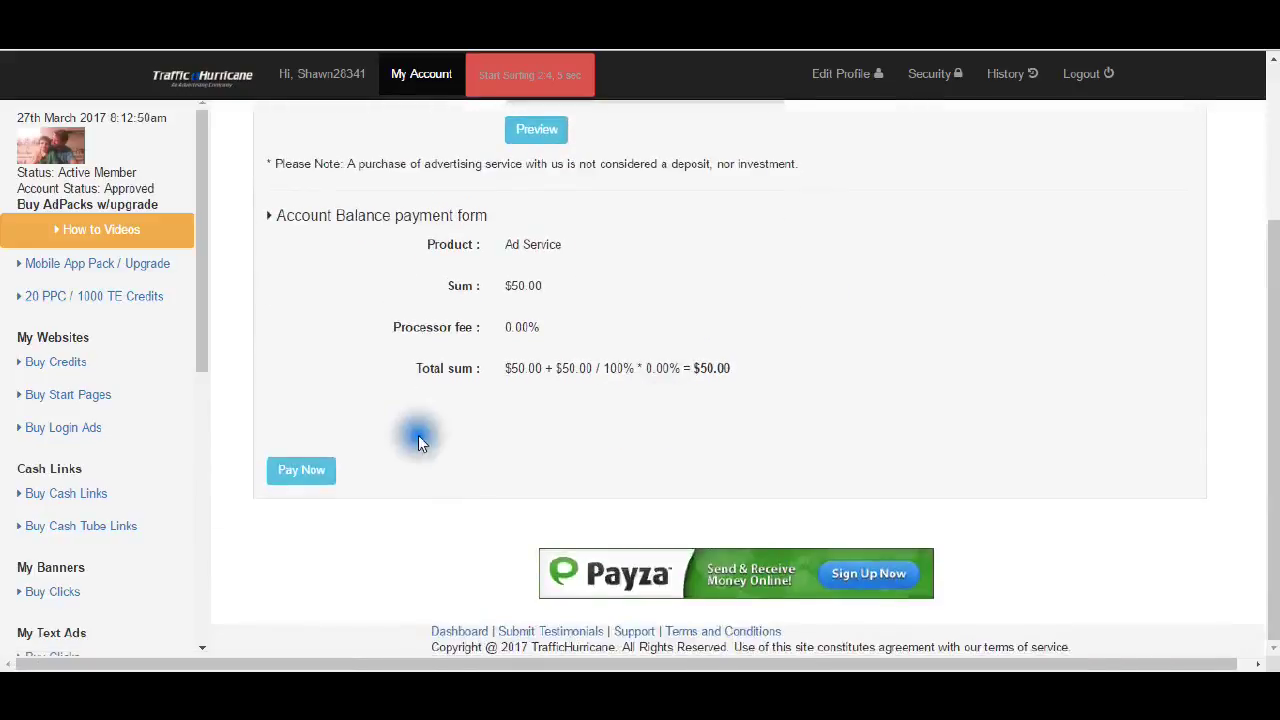
left_click(305, 470)
left_click(716, 140)
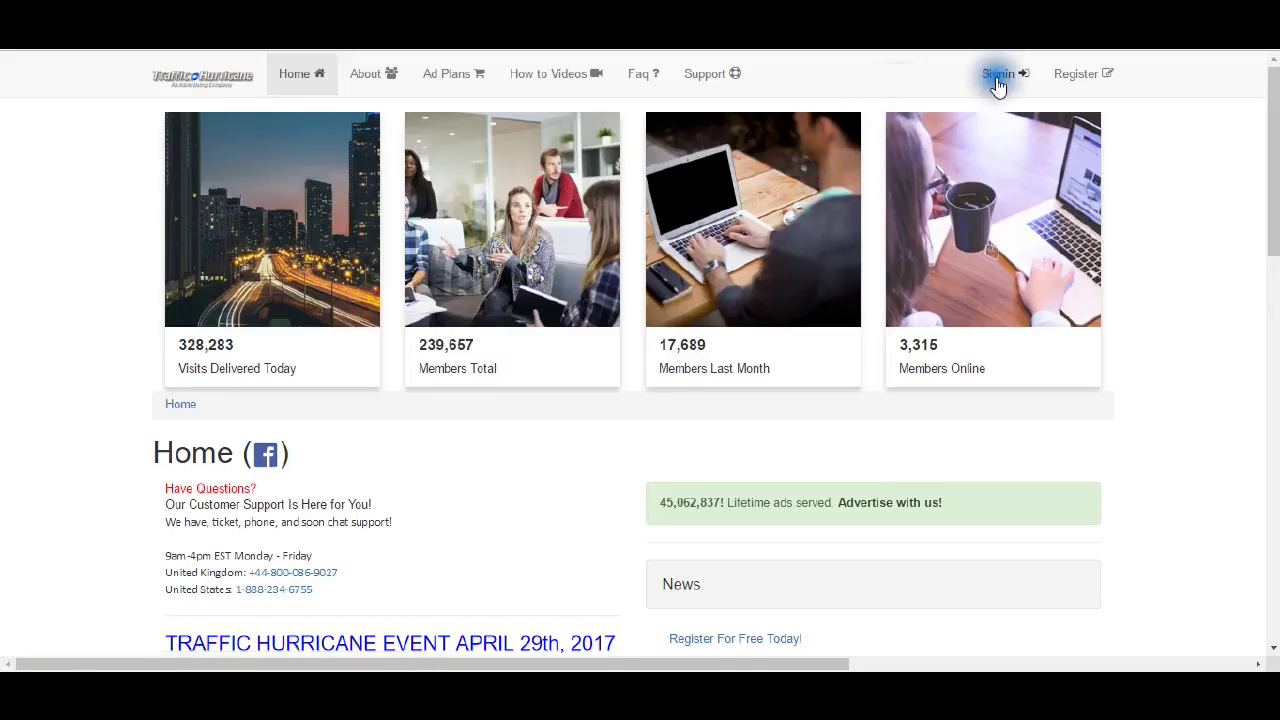
Log in to the member account again with the captcha
left_click(998, 80)
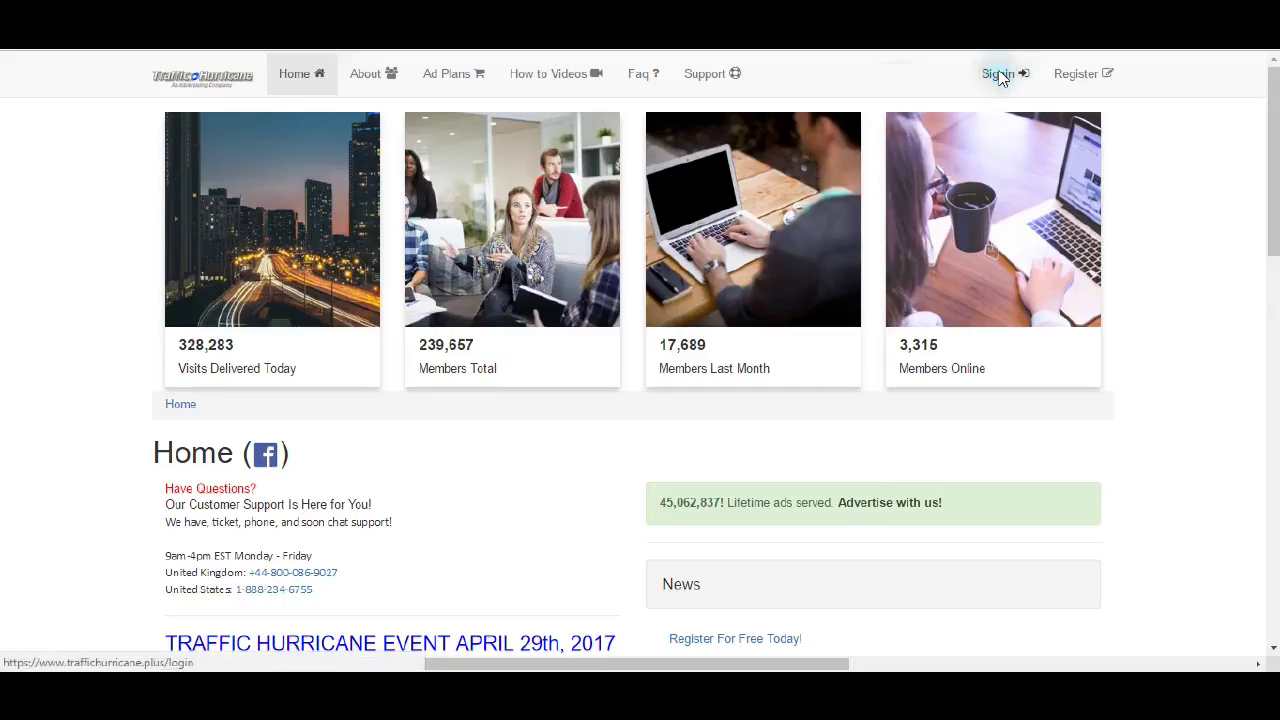
left_click(210, 547)
type("25")
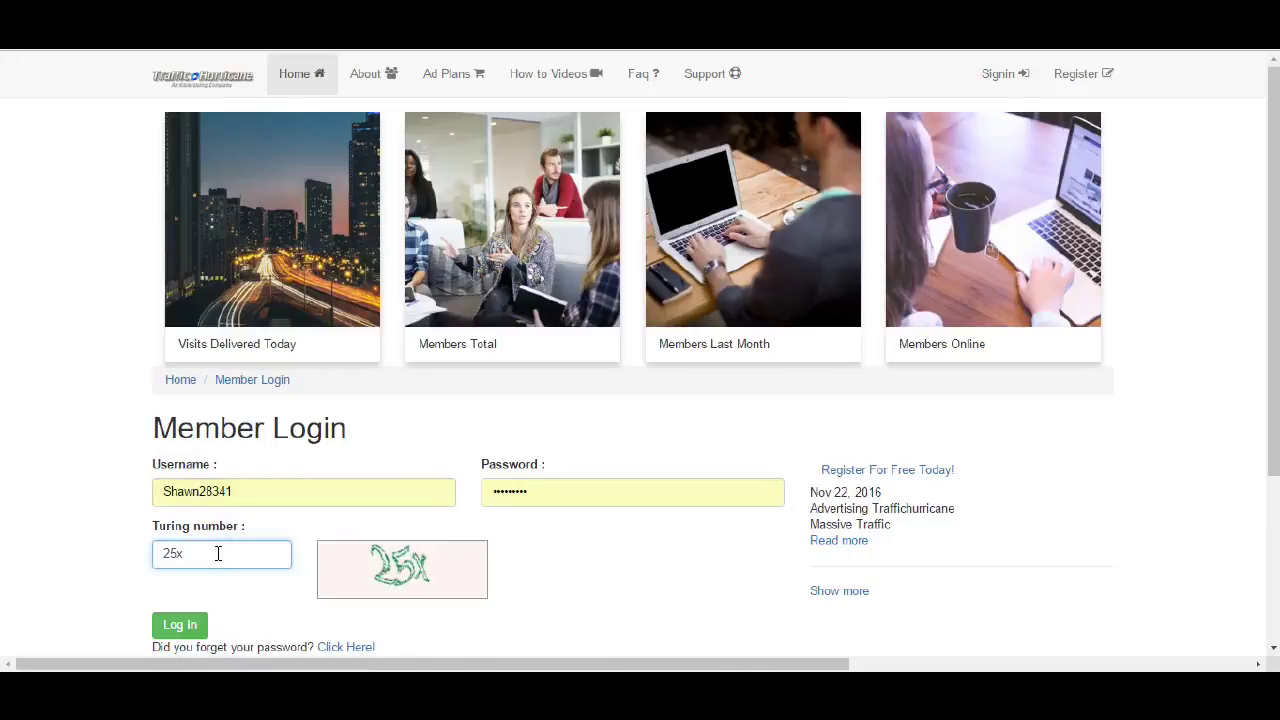
left_click(180, 624)
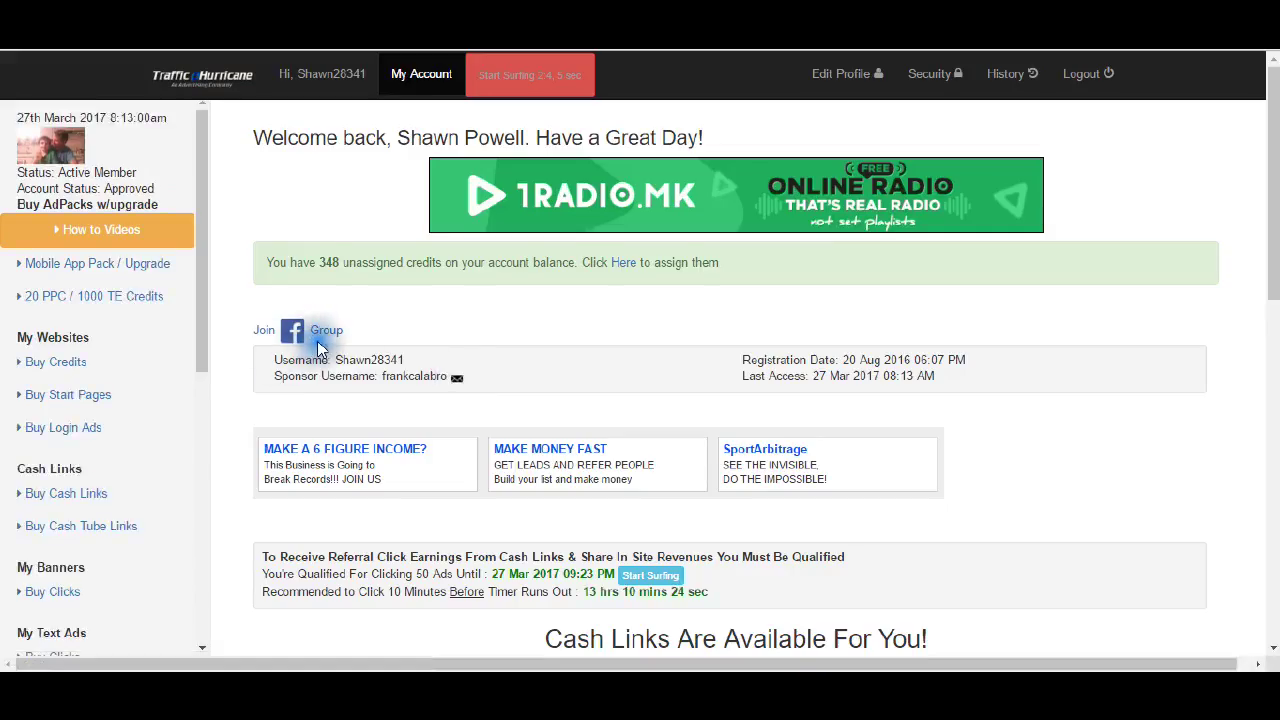
scroll(320, 347, "down", 5)
scroll(320, 347, "down", 3)
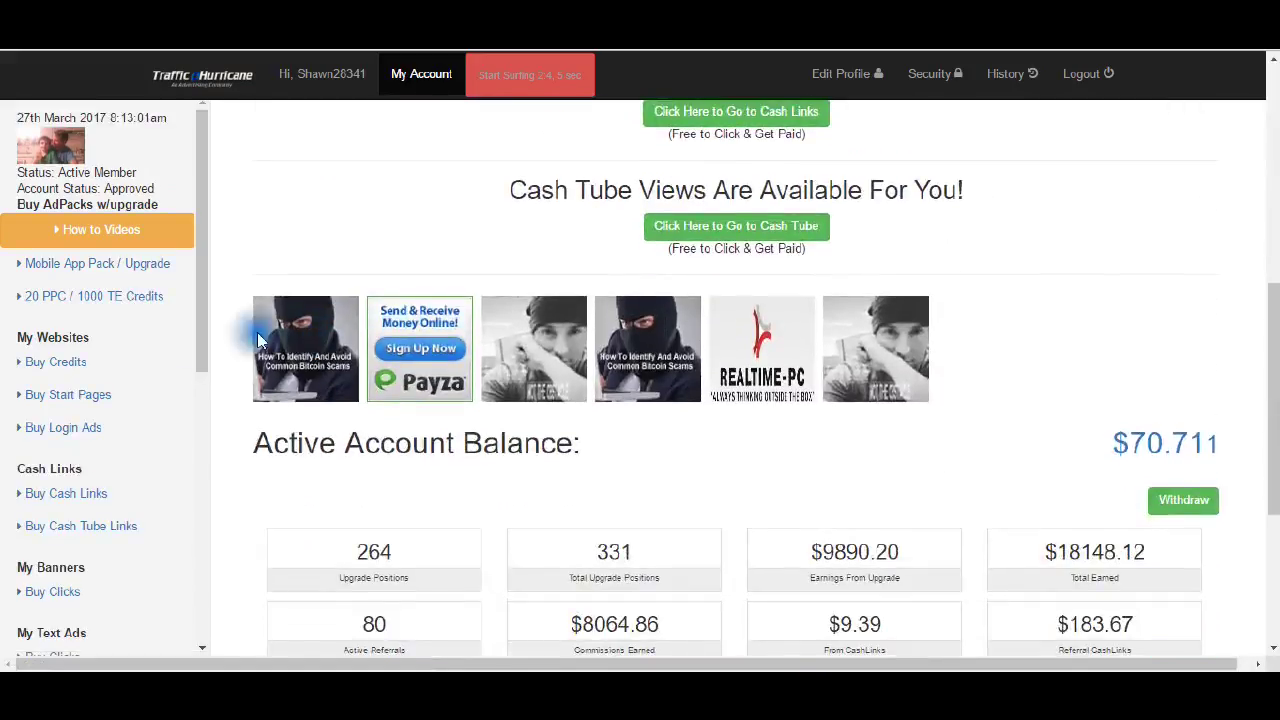
Pay $50 from the account balance for banner #704132's ad pack and confirm
left_click(134, 303)
scroll(852, 342, "down", 5)
scroll(852, 342, "down", 3)
scroll(852, 349, "down", 2)
left_click(1093, 255)
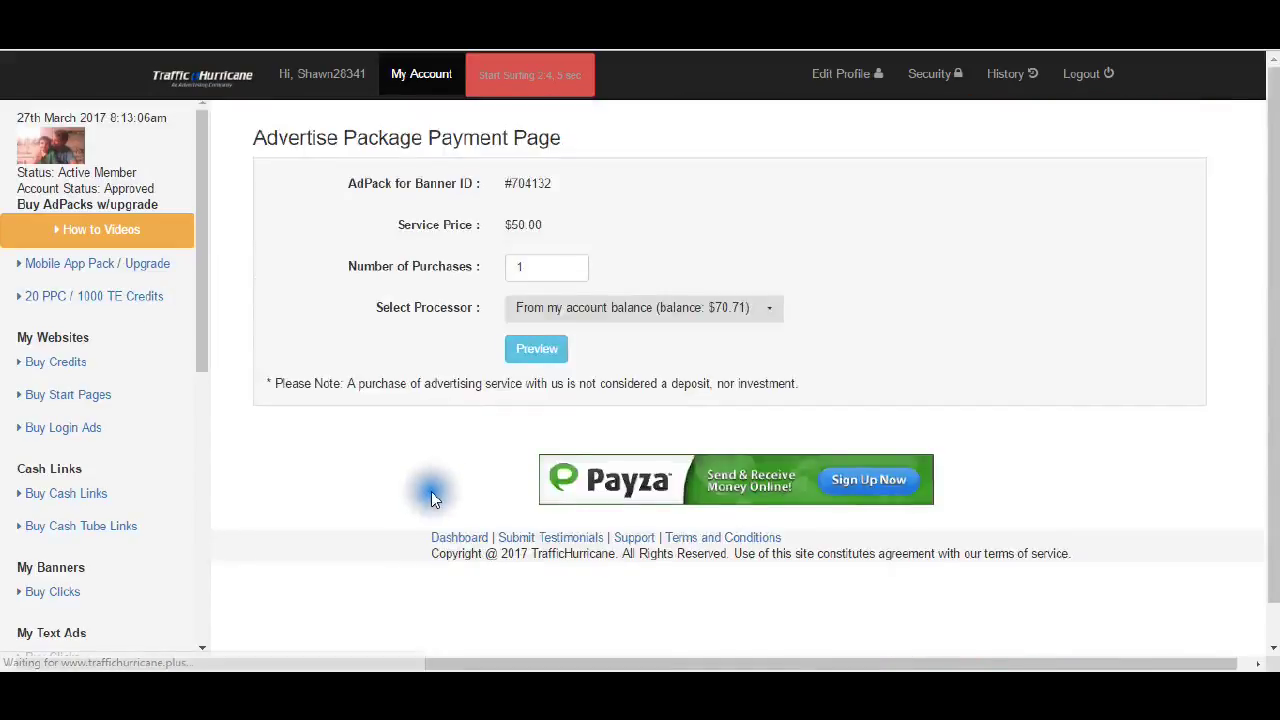
left_click(556, 356)
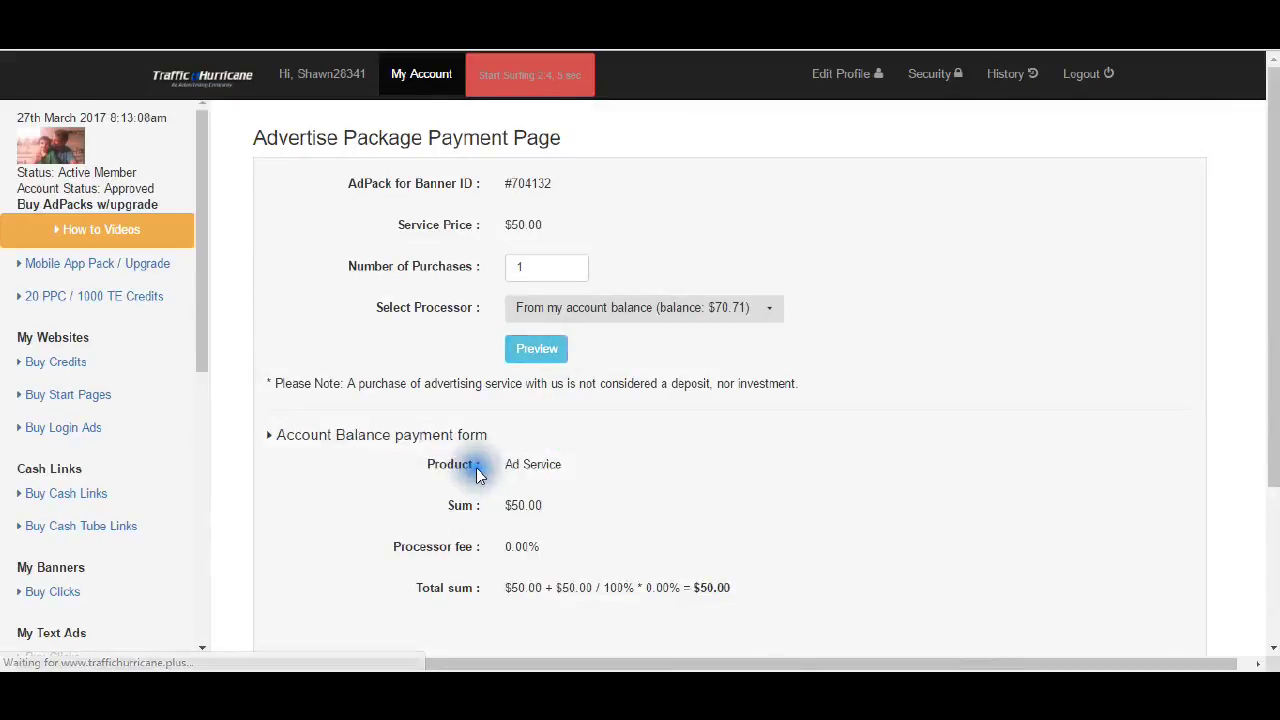
scroll(479, 463, "down", 3)
left_click(325, 478)
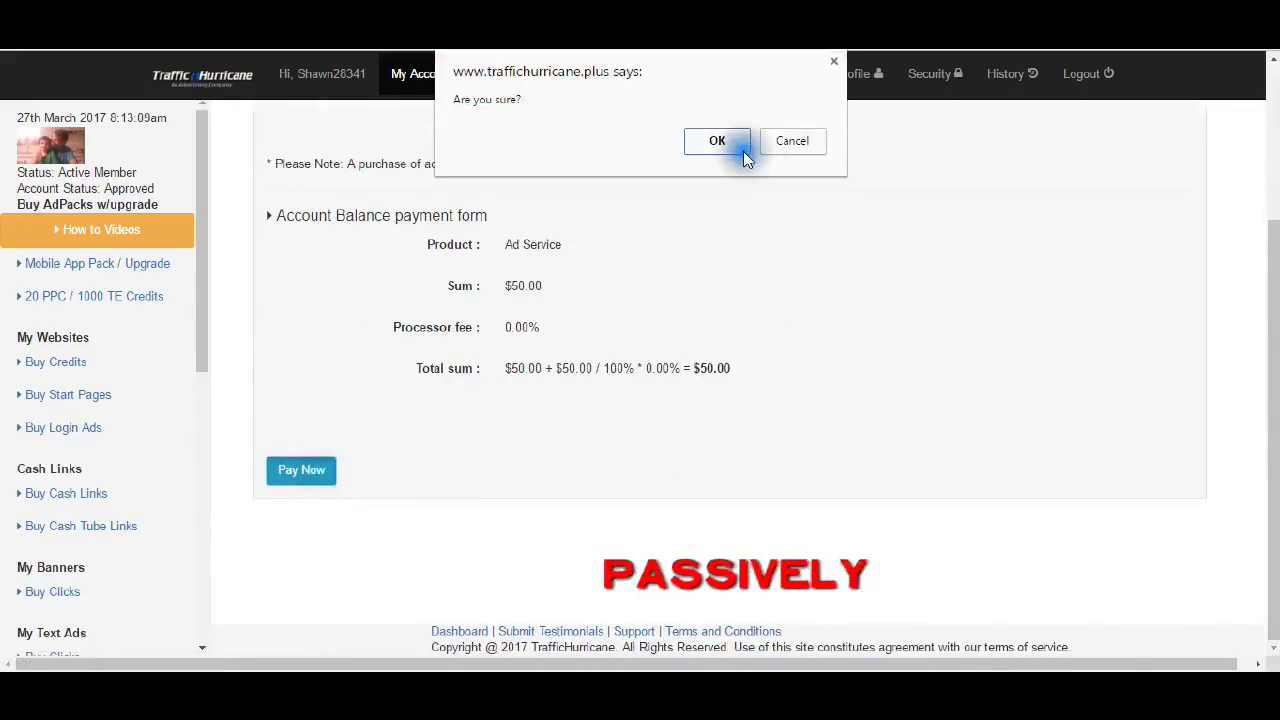
left_click(717, 140)
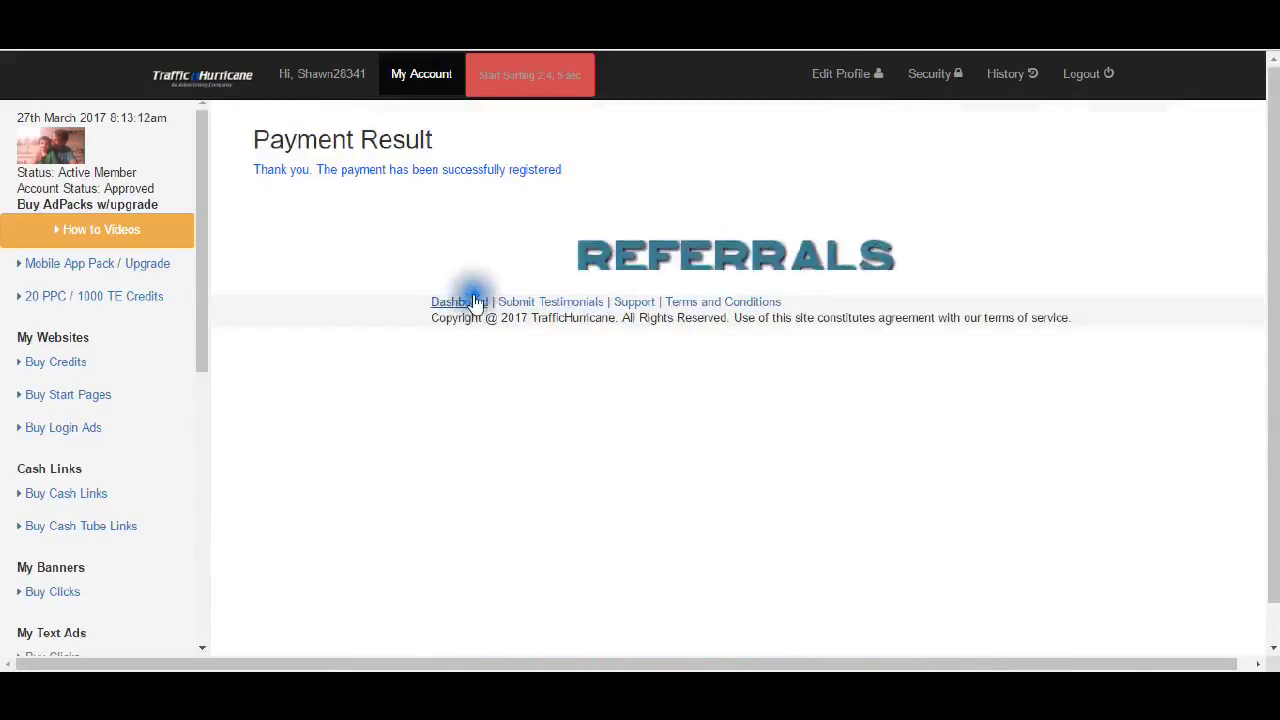
Review the dashboard's cash links and cash tube views, ending on the $20.711 balance
left_click(421, 74)
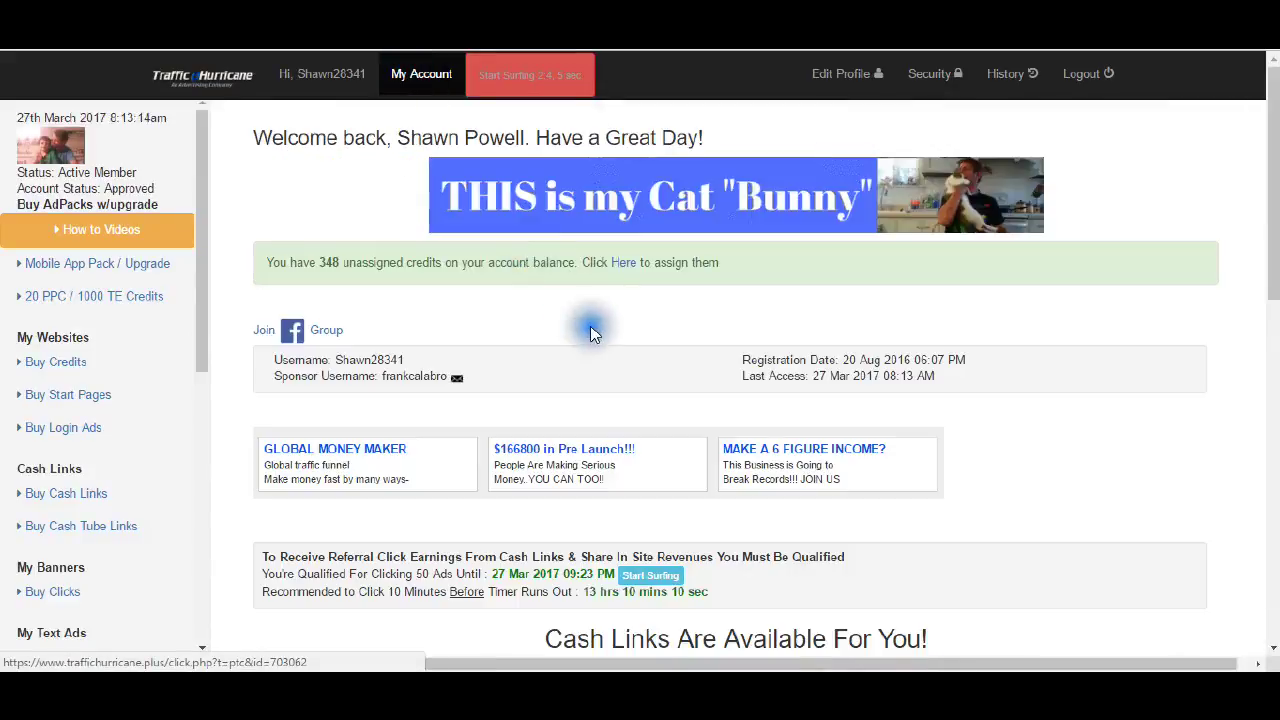
scroll(593, 333, "down", 5)
scroll(593, 333, "down", 3)
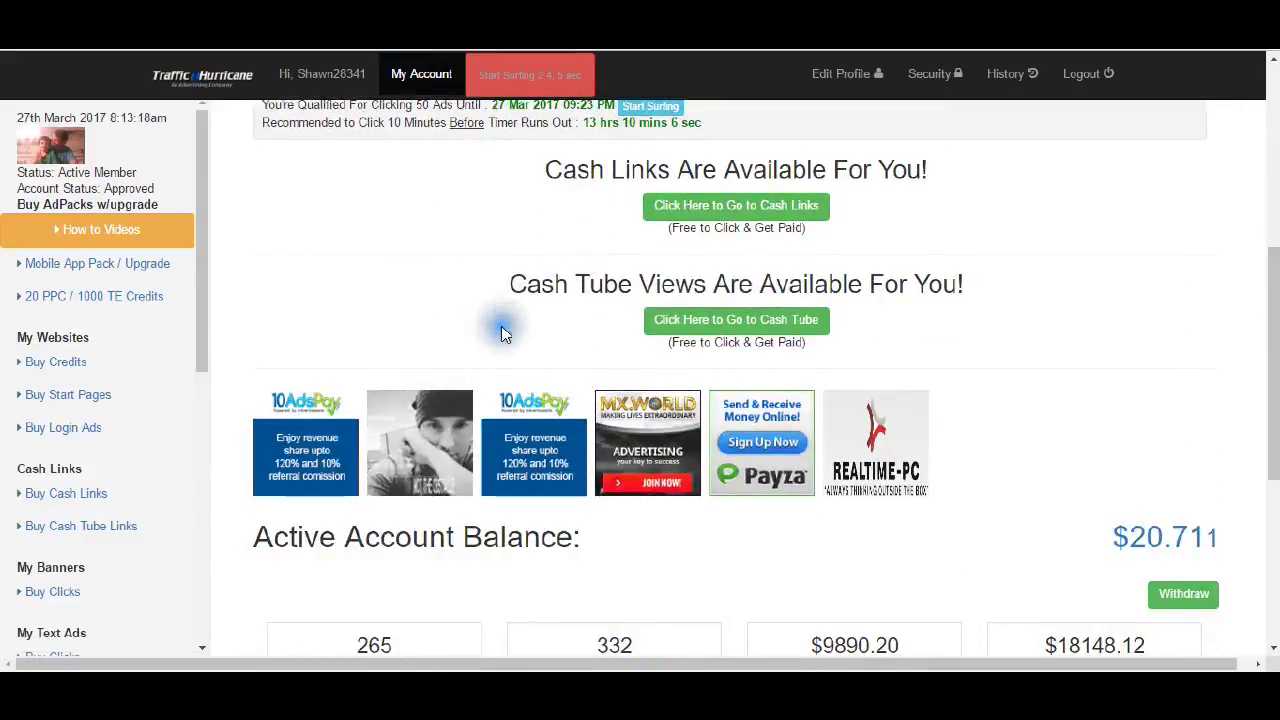
scroll(520, 330, "up", 1)
scroll(378, 424, "up", 1)
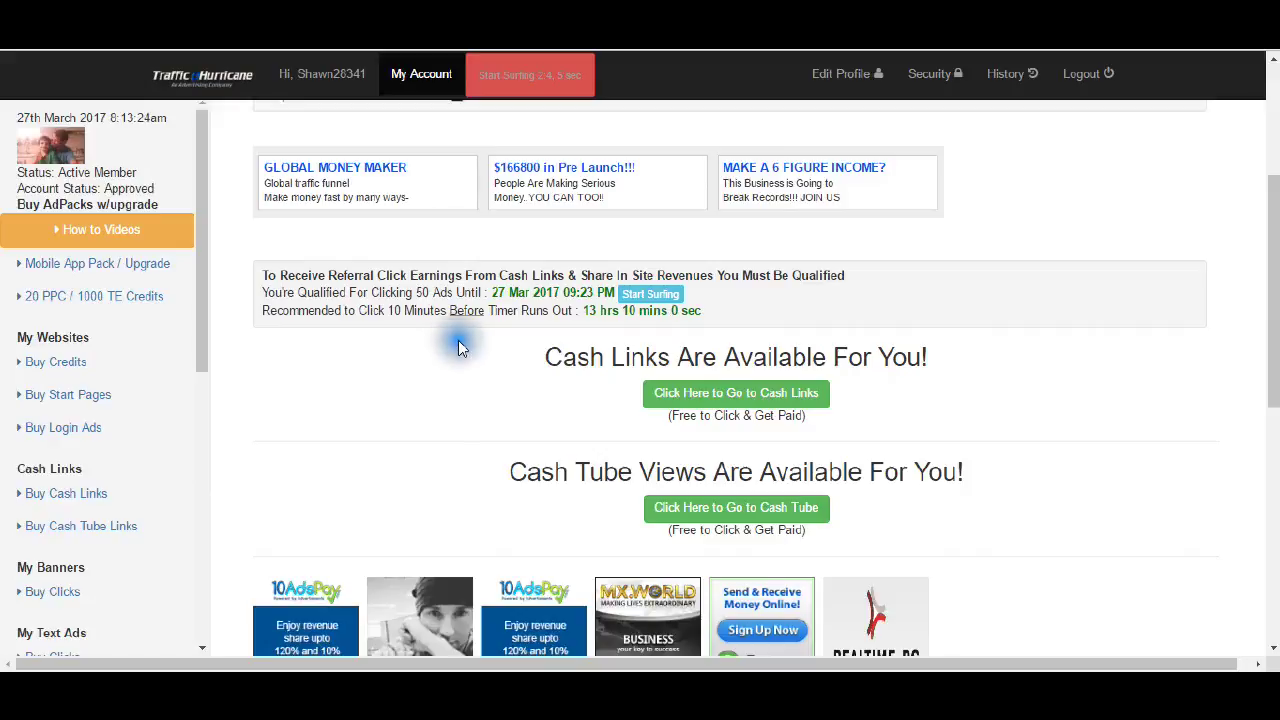
scroll(458, 340, "up", 1)
scroll(462, 335, "down", 1)
scroll(466, 330, "down", 1)
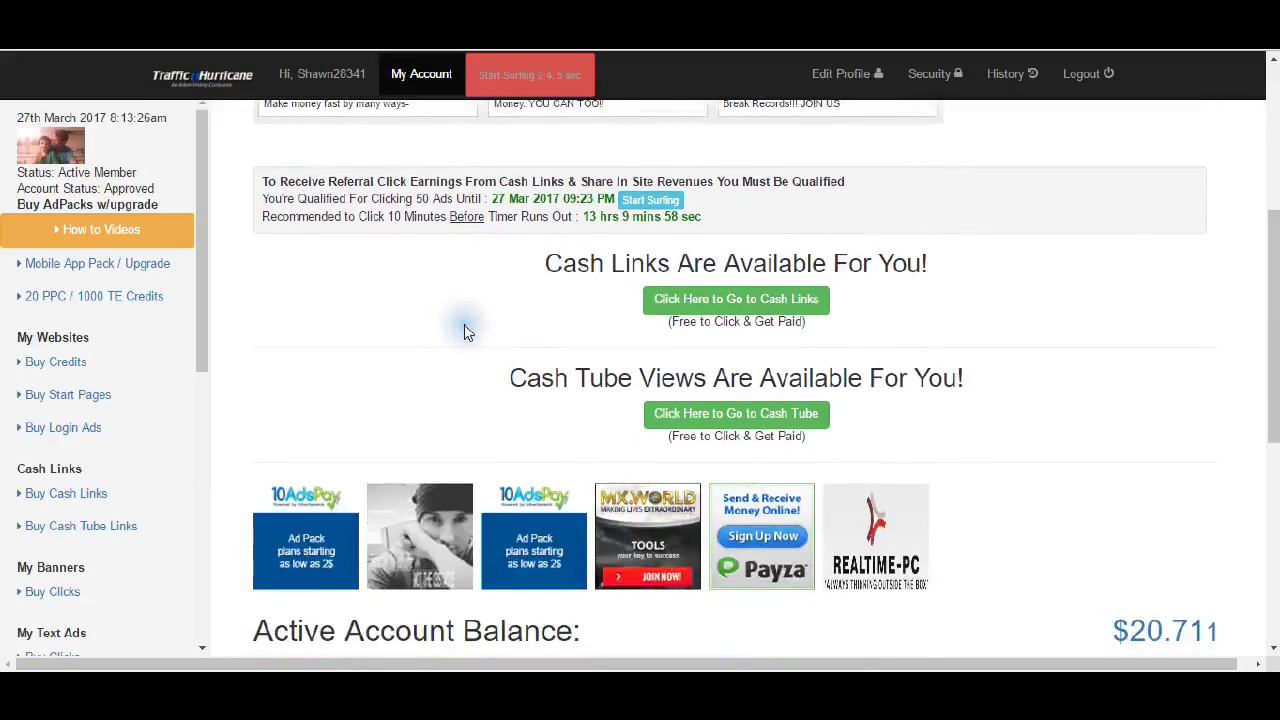
scroll(468, 331, "down", 1)
scroll(468, 331, "down", 2)
scroll(468, 331, "up", 1)
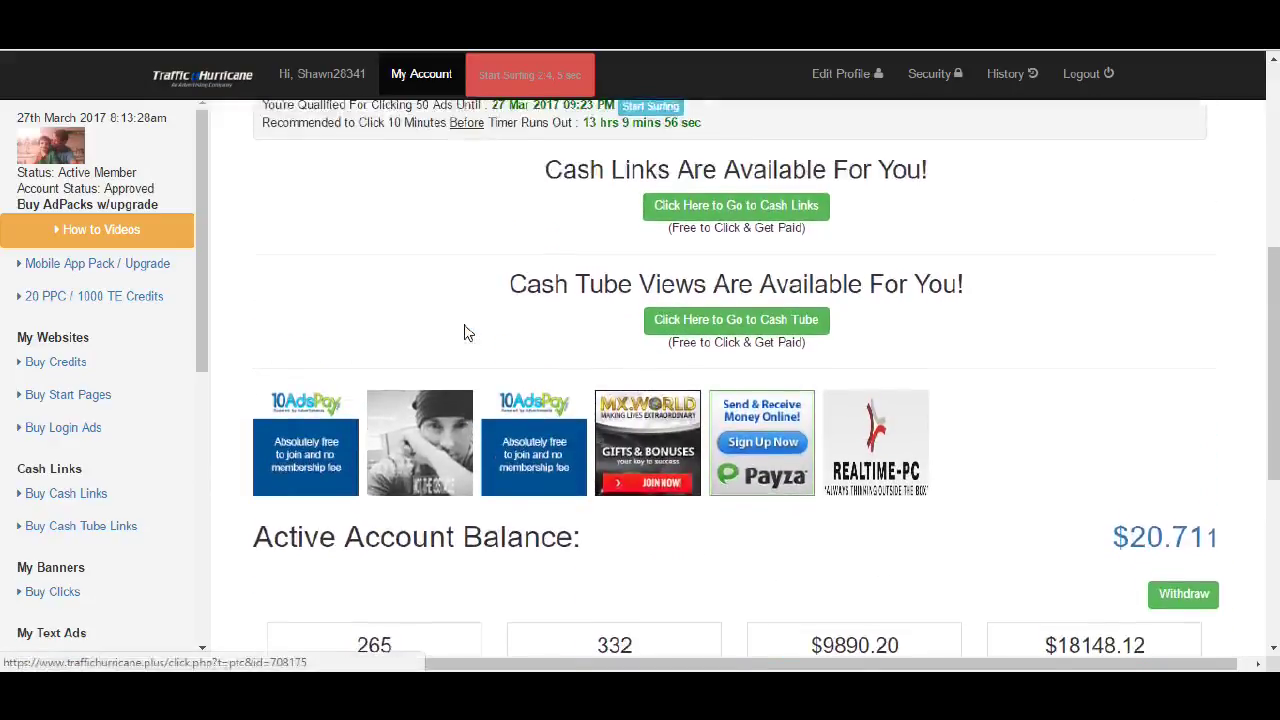
left_click(800, 206)
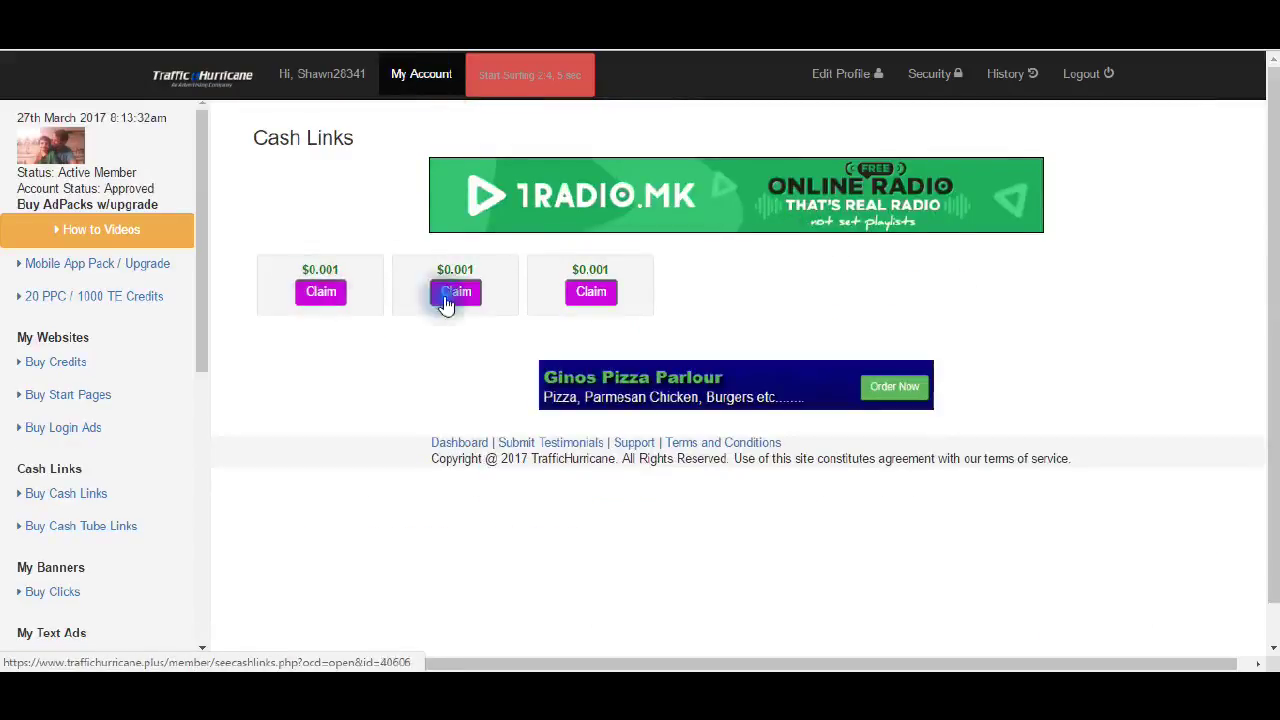
left_click(421, 74)
scroll(982, 408, "down", 5)
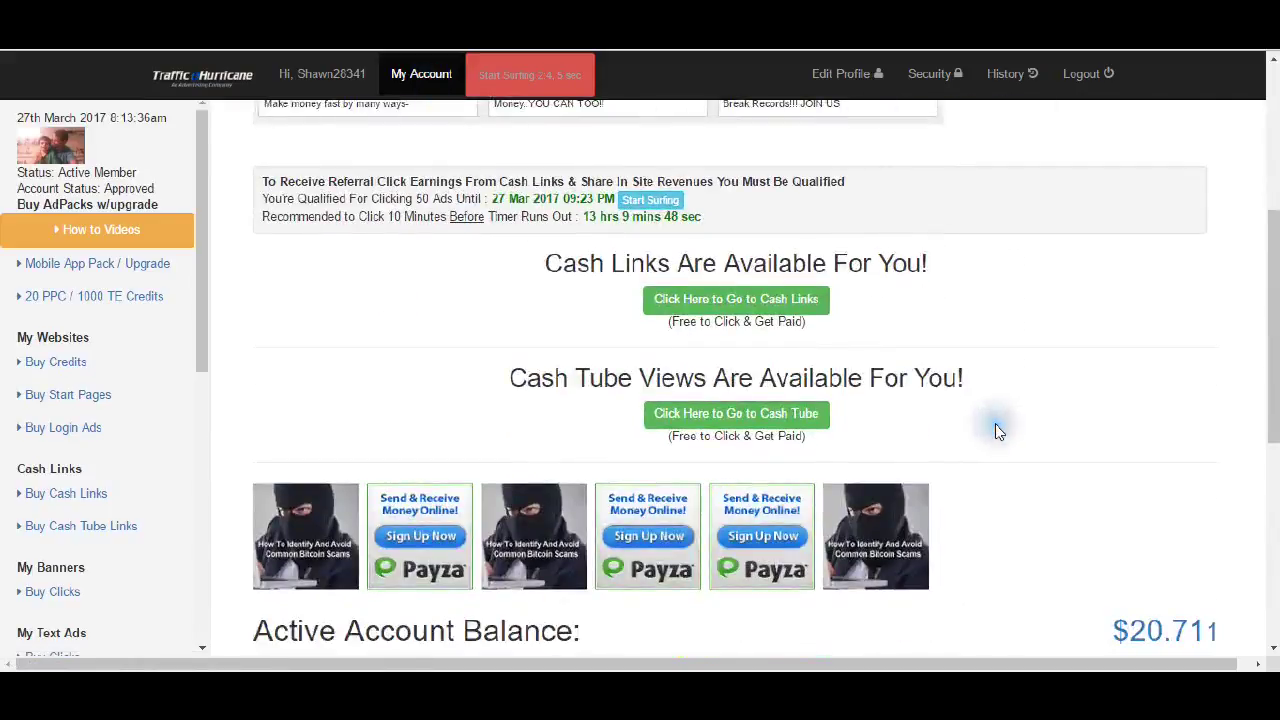
left_click(820, 413)
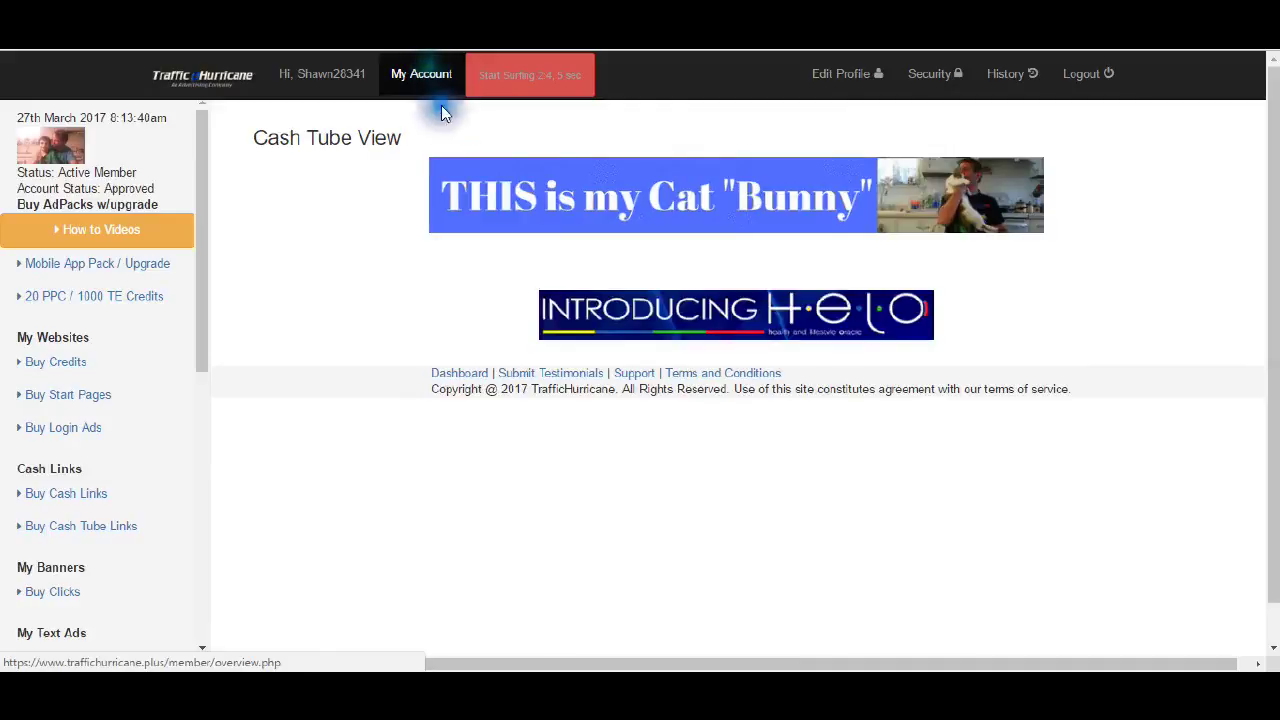
left_click(421, 74)
left_click(240, 132)
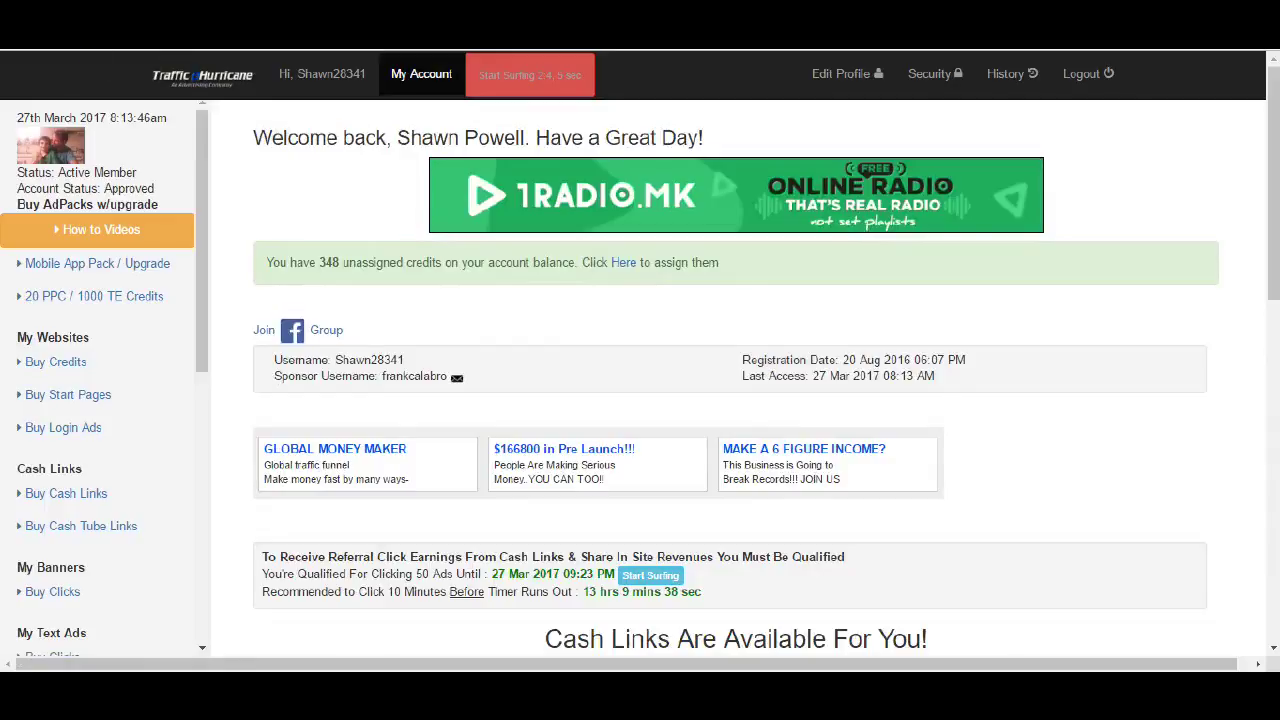
scroll(503, 374, "down", 2)
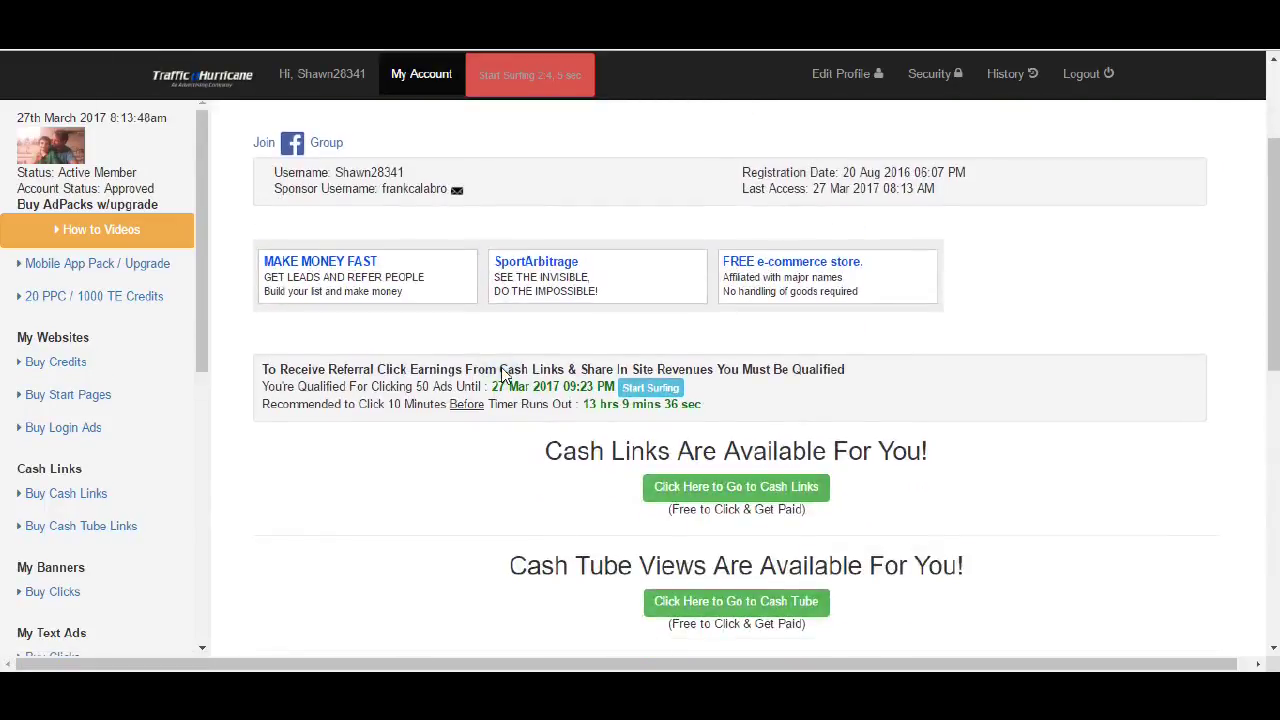
scroll(503, 374, "down", 1)
left_click(780, 389)
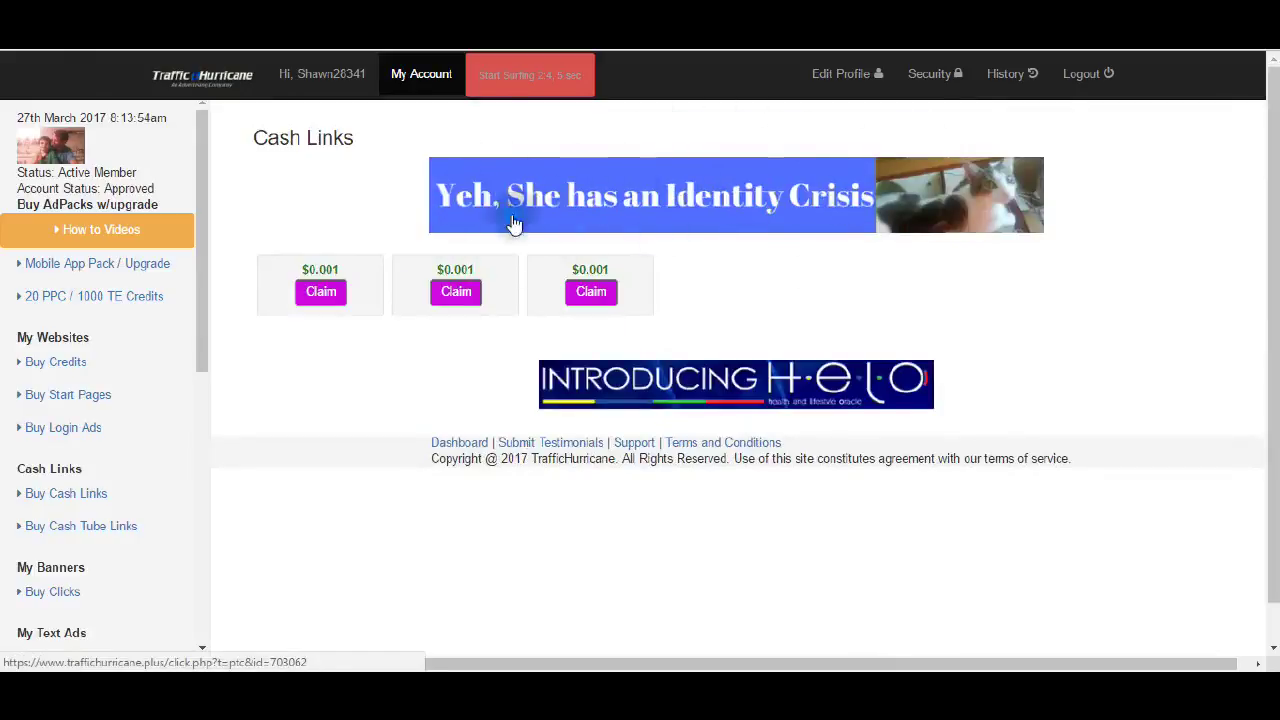
left_click(417, 78)
scroll(970, 400, "down", 8)
scroll(994, 414, "up", 6)
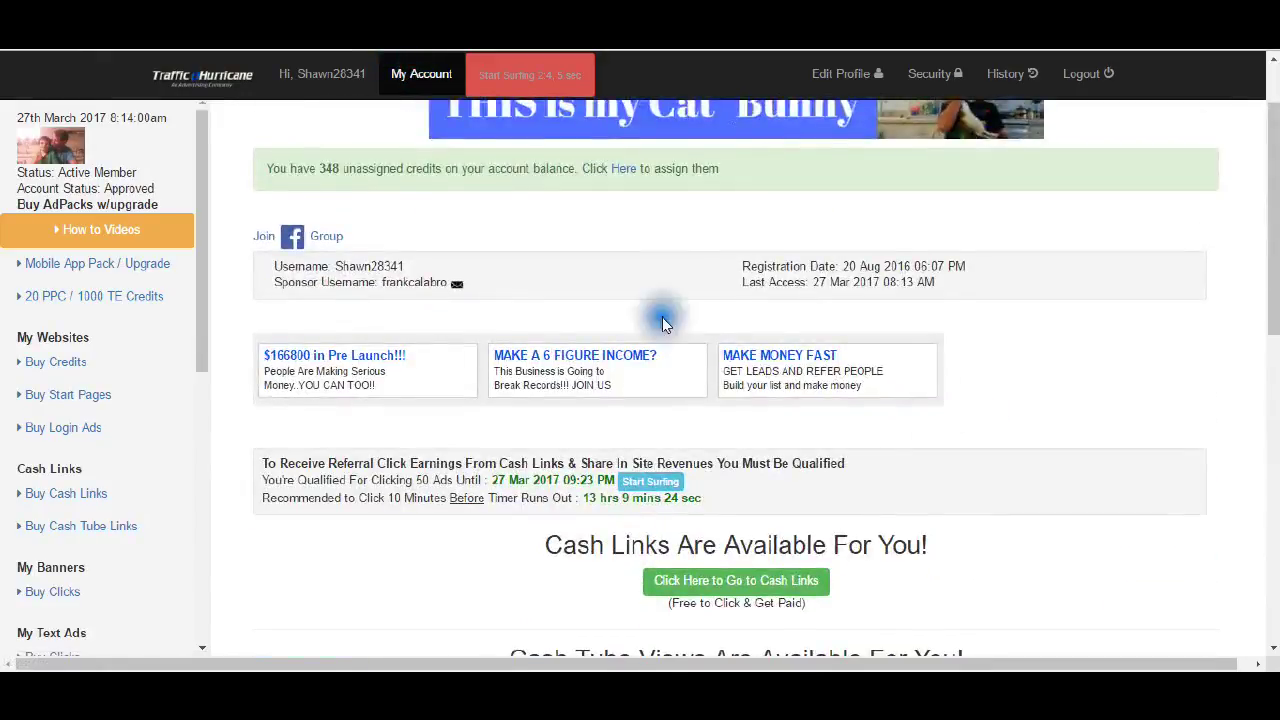
scroll(994, 414, "up", 2)
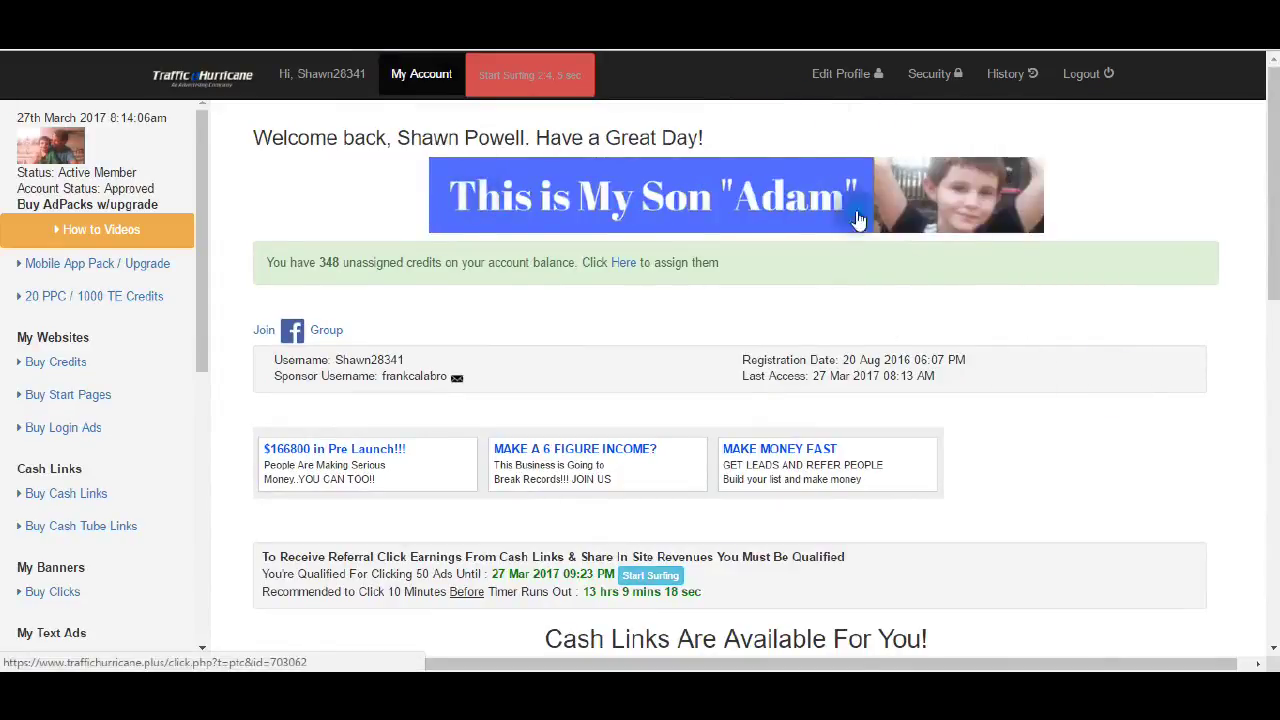
scroll(1223, 371, "down", 5)
scroll(1223, 371, "down", 1)
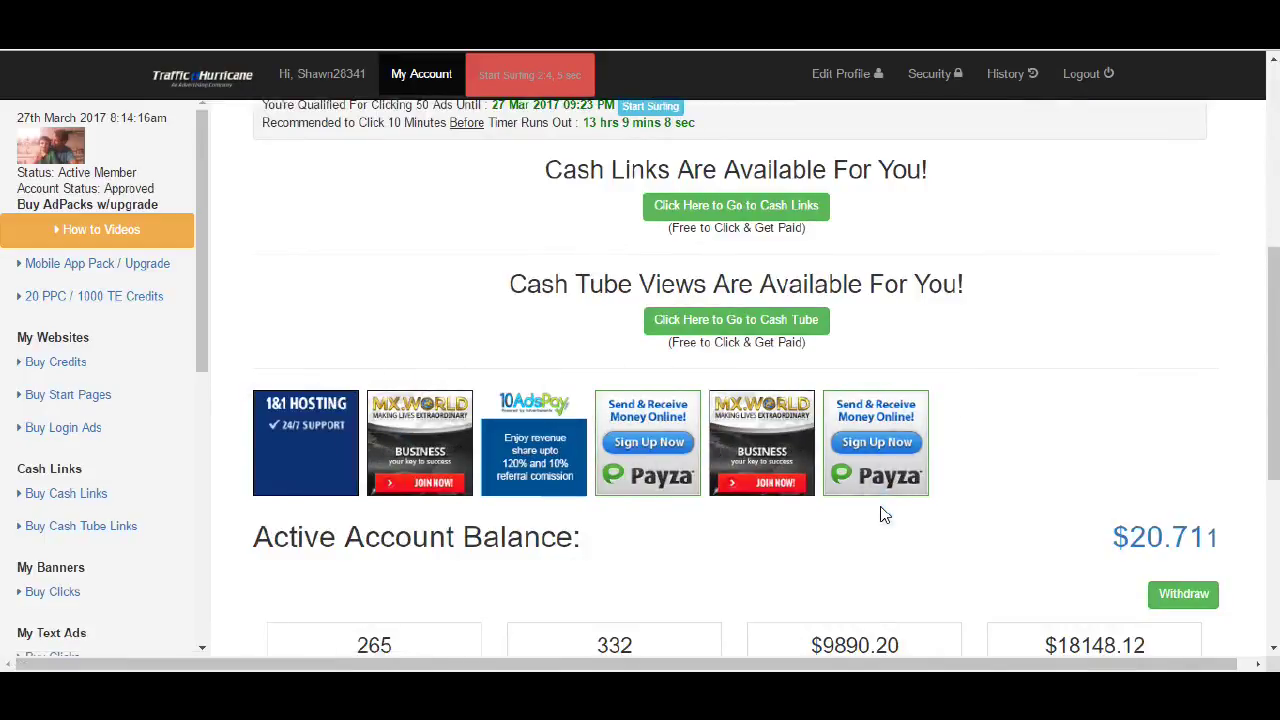
scroll(1004, 480, "down", 2)
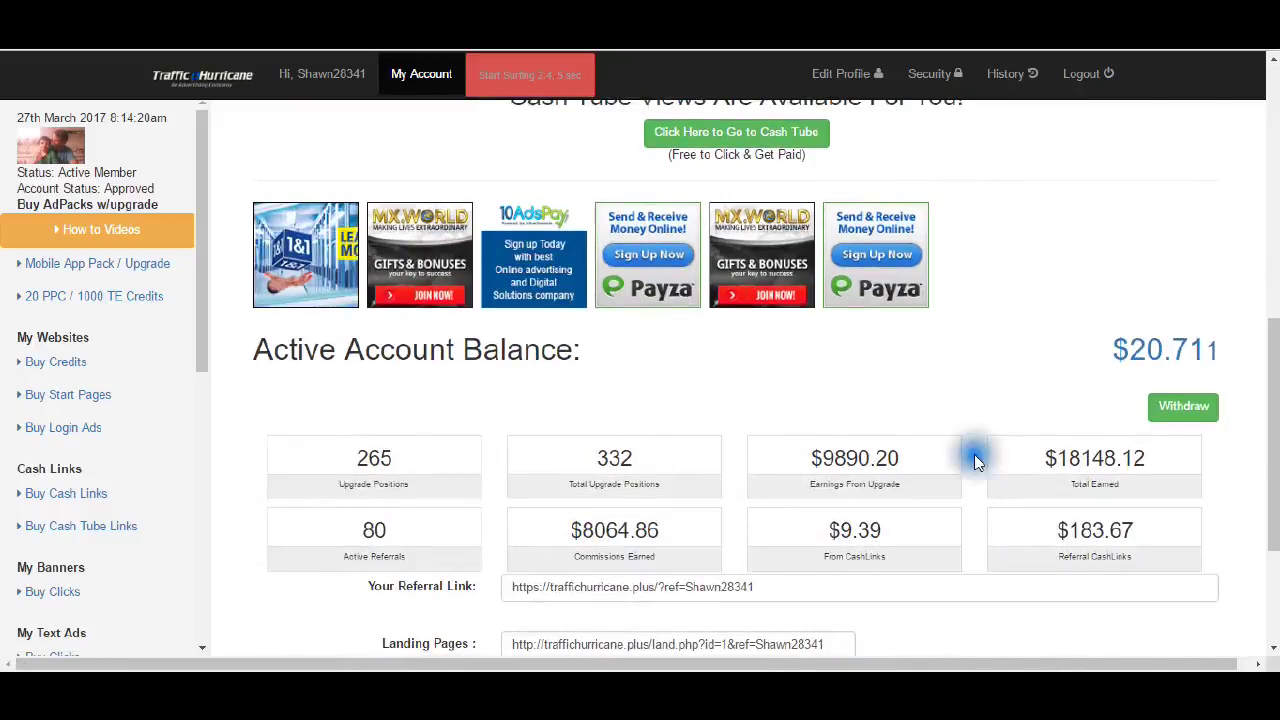
double_click(391, 458)
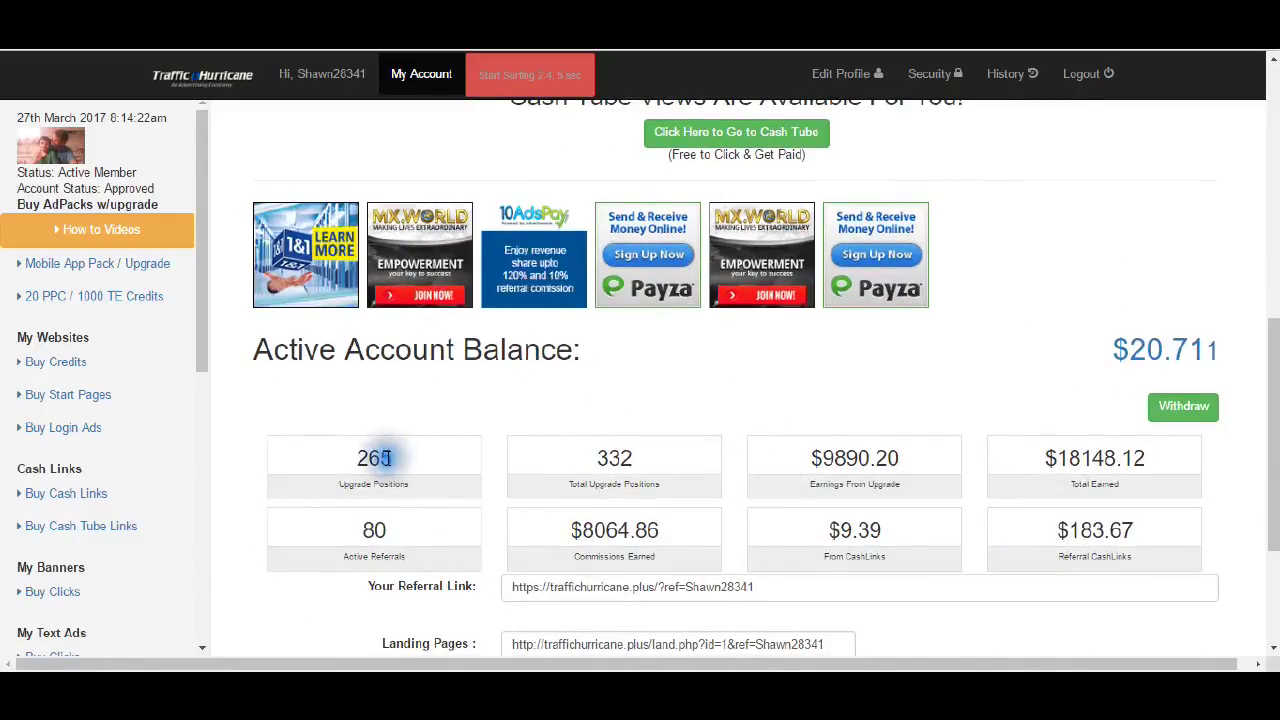
scroll(175, 461, "down", 2)
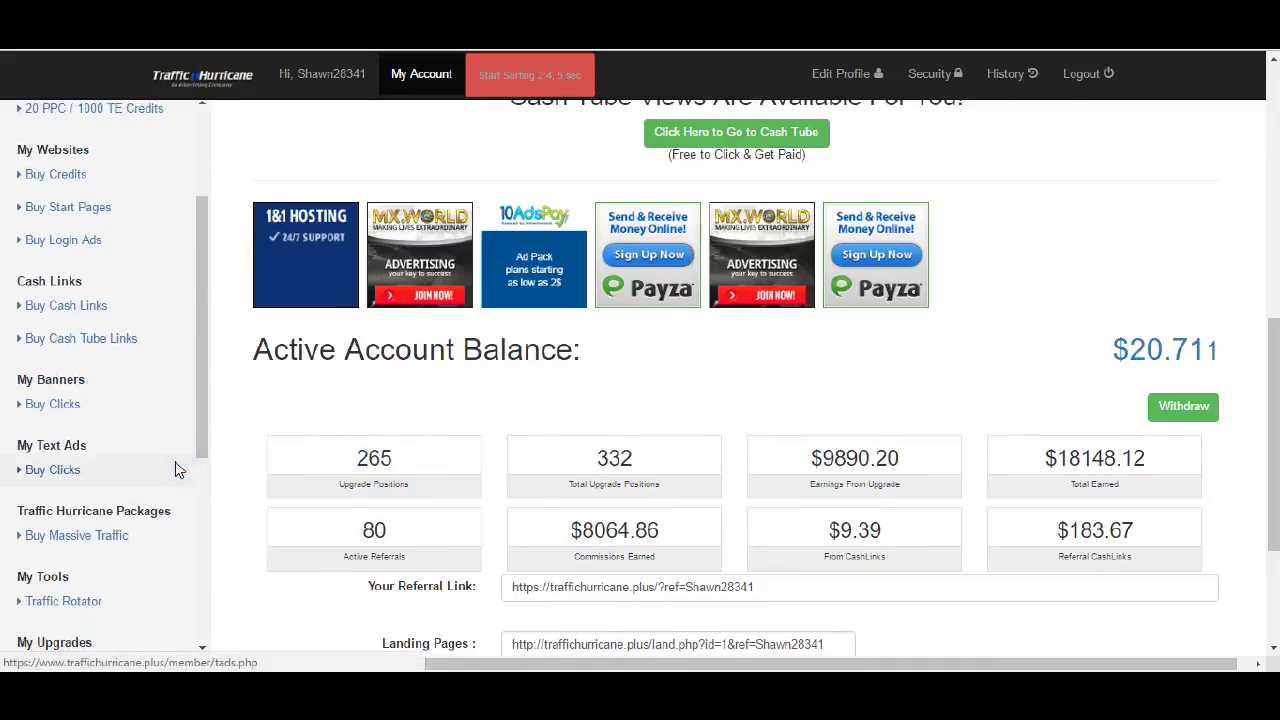
scroll(173, 490, "down", 1)
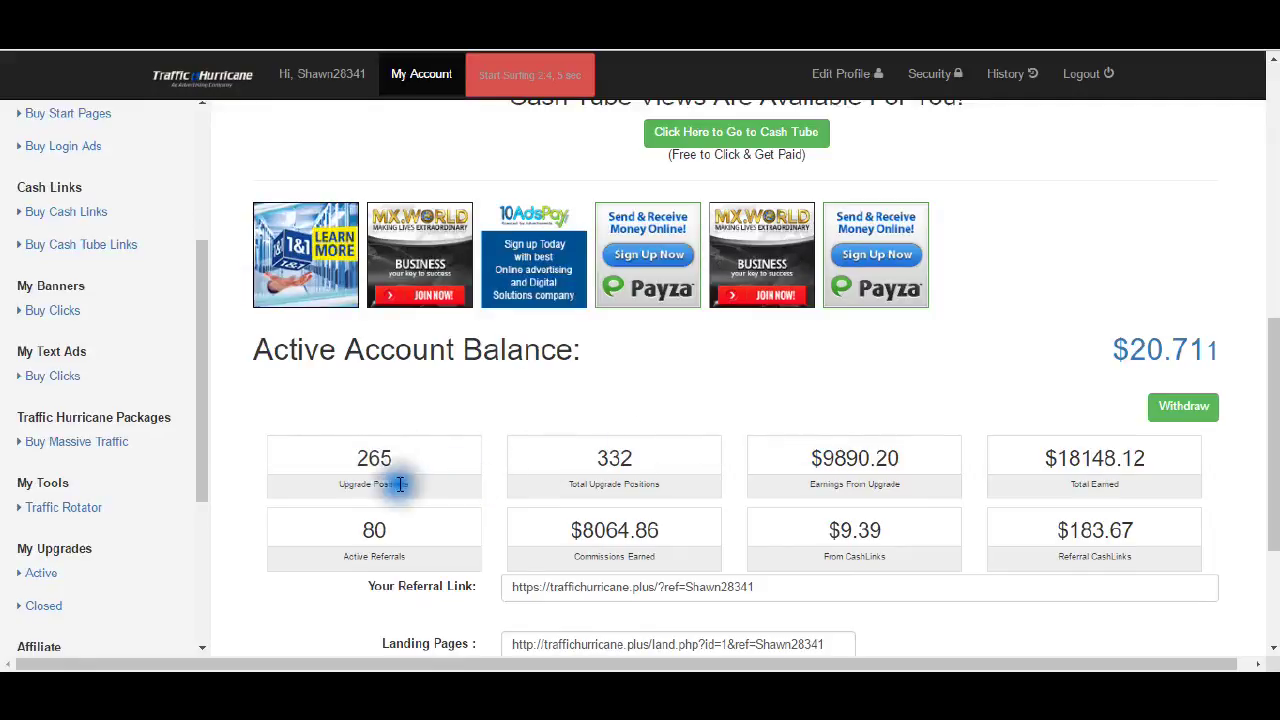
mouse_move(360, 458)
left_mouse_down()
mouse_move(493, 492)
mouse_move(640, 480)
left_mouse_up()
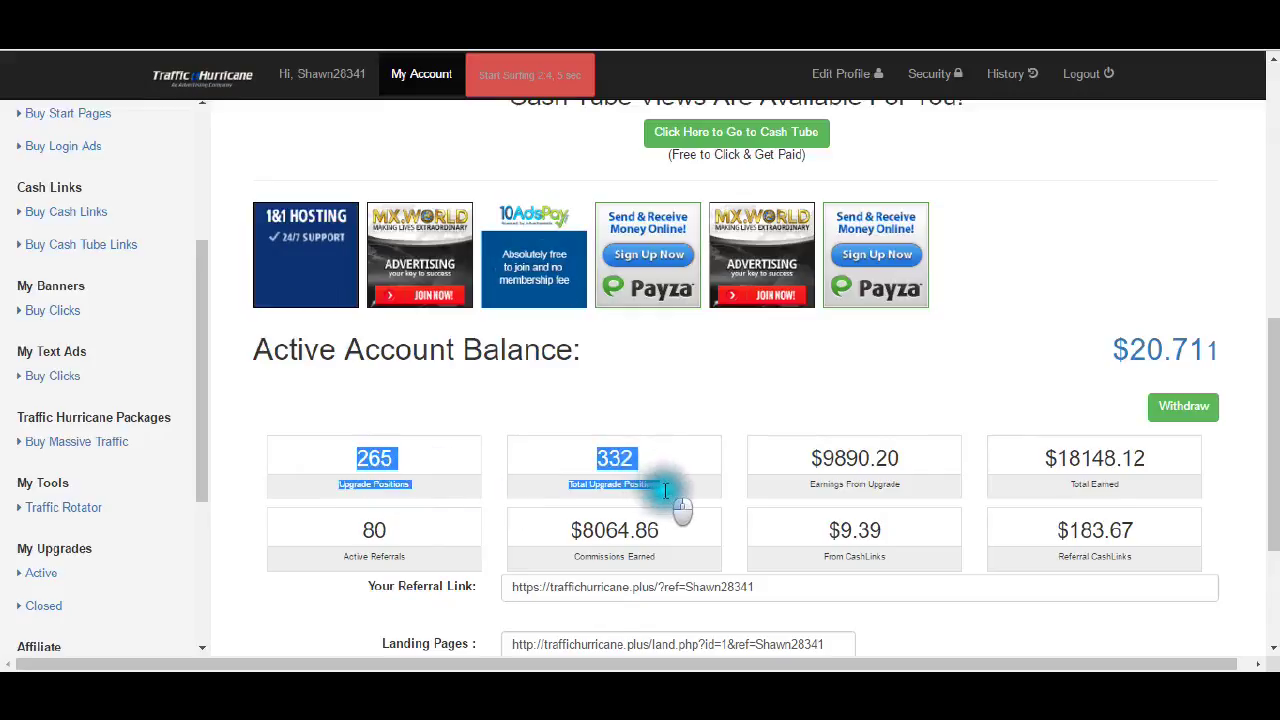
left_click(664, 458)
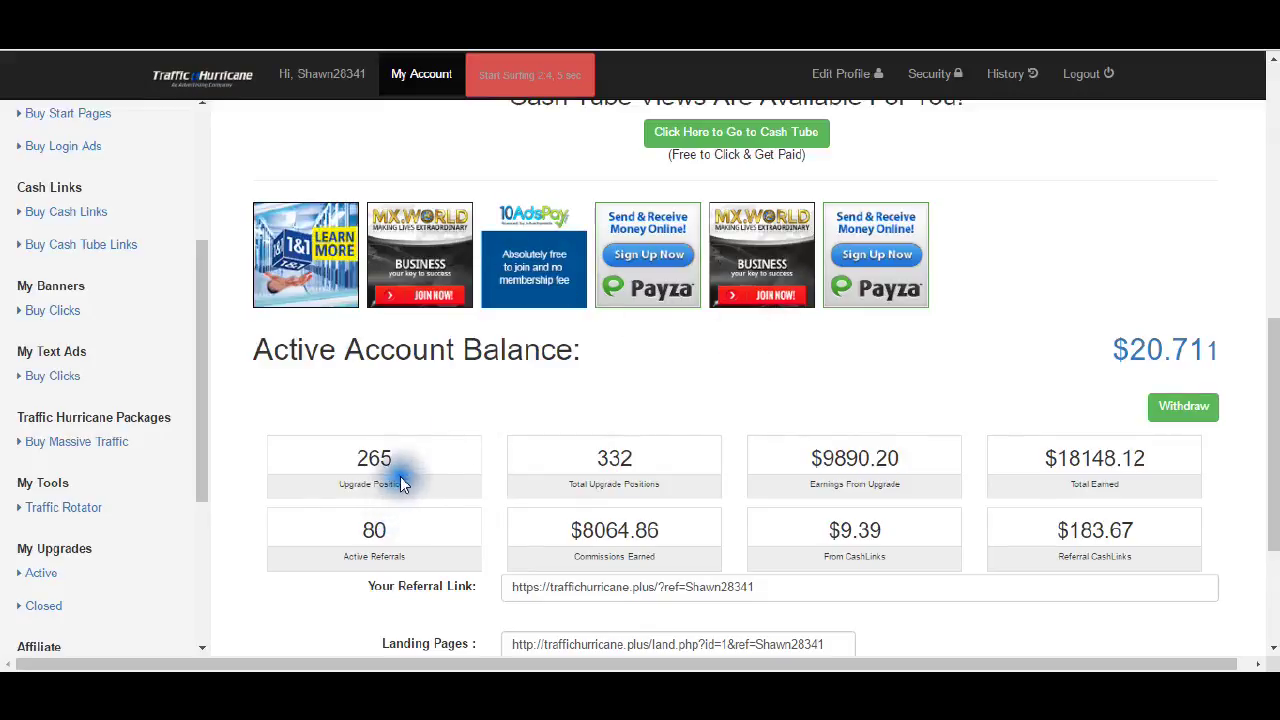
scroll(165, 470, "down", 5)
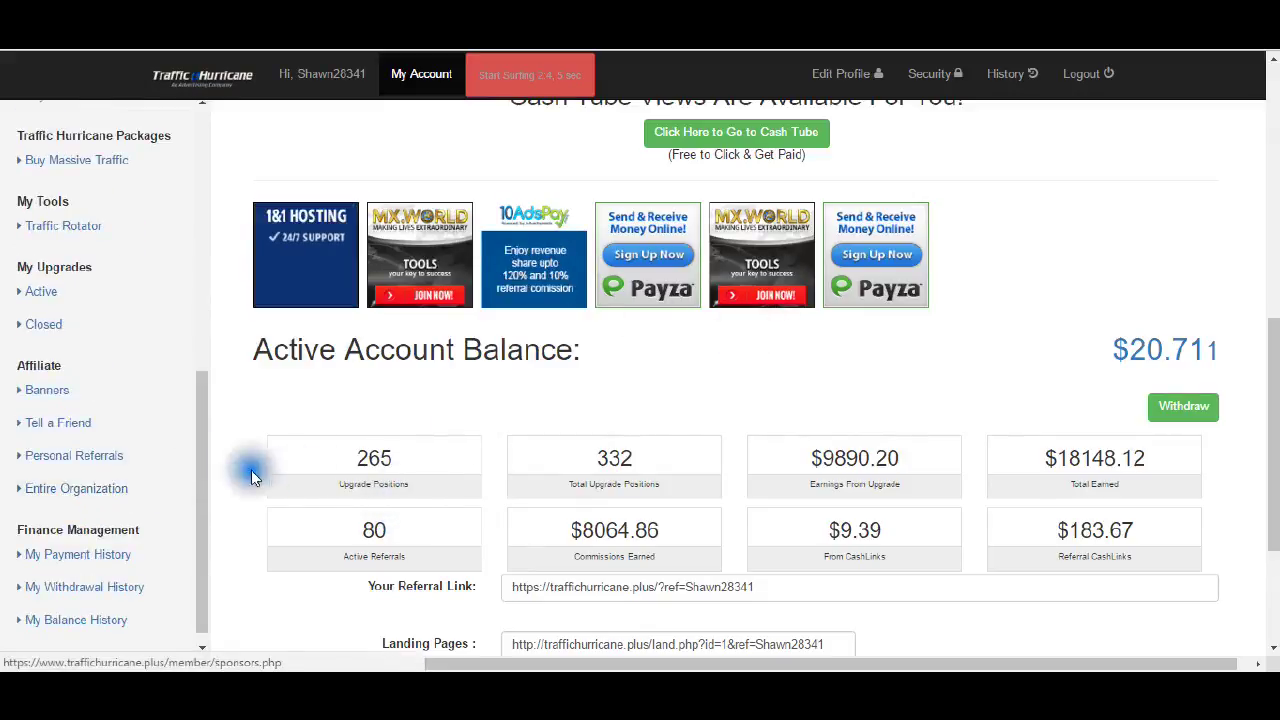
left_click_drag(395, 458, 370, 456)
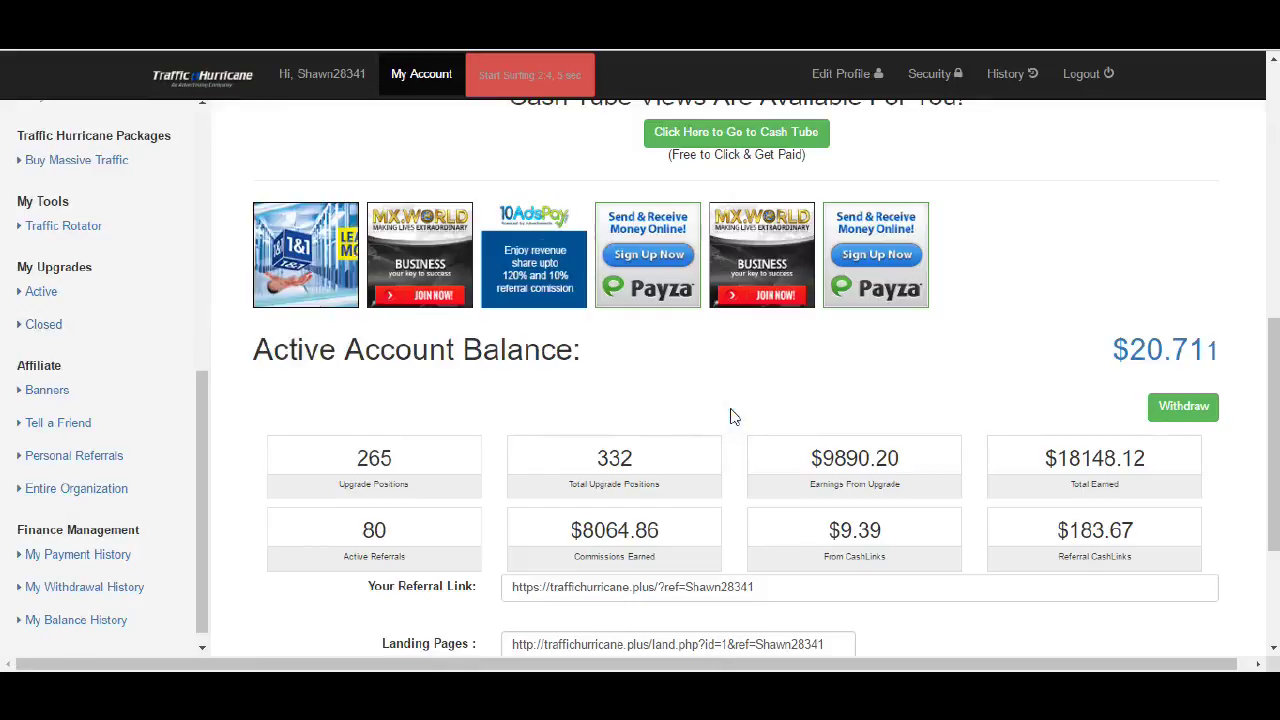
scroll(734, 417, "up", 4)
scroll(734, 417, "up", 5)
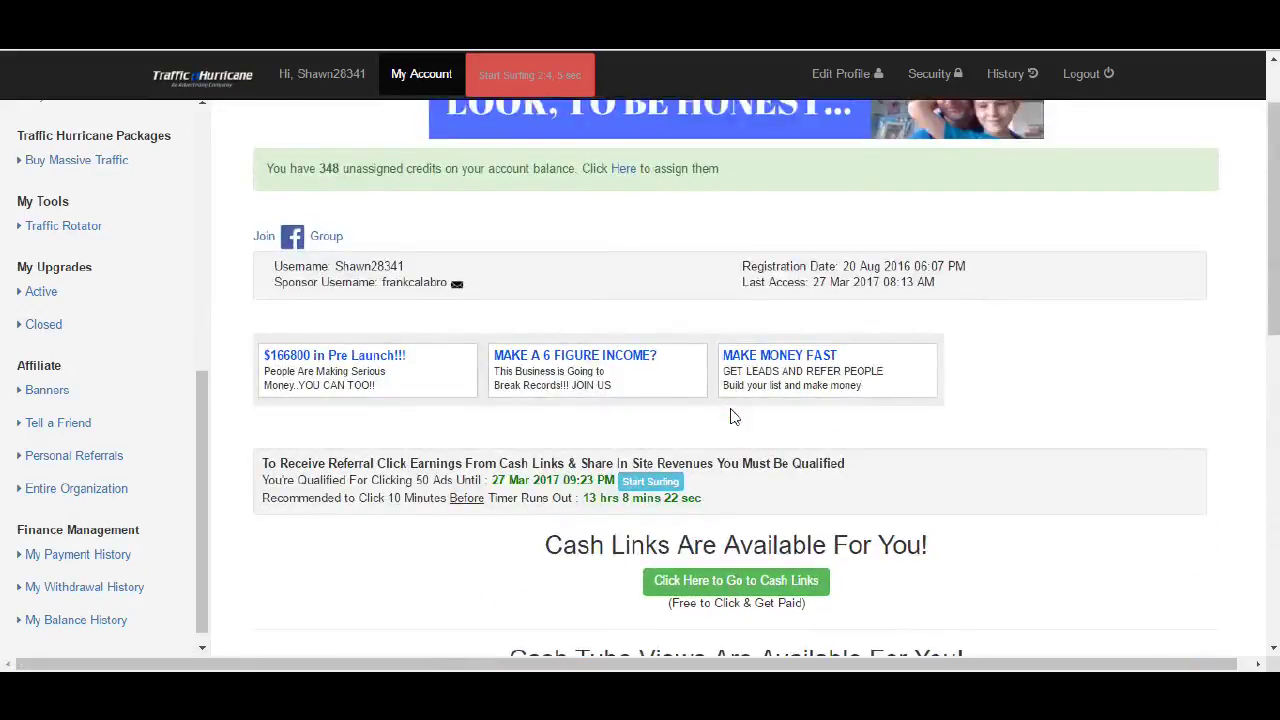
scroll(734, 417, "up", 2)
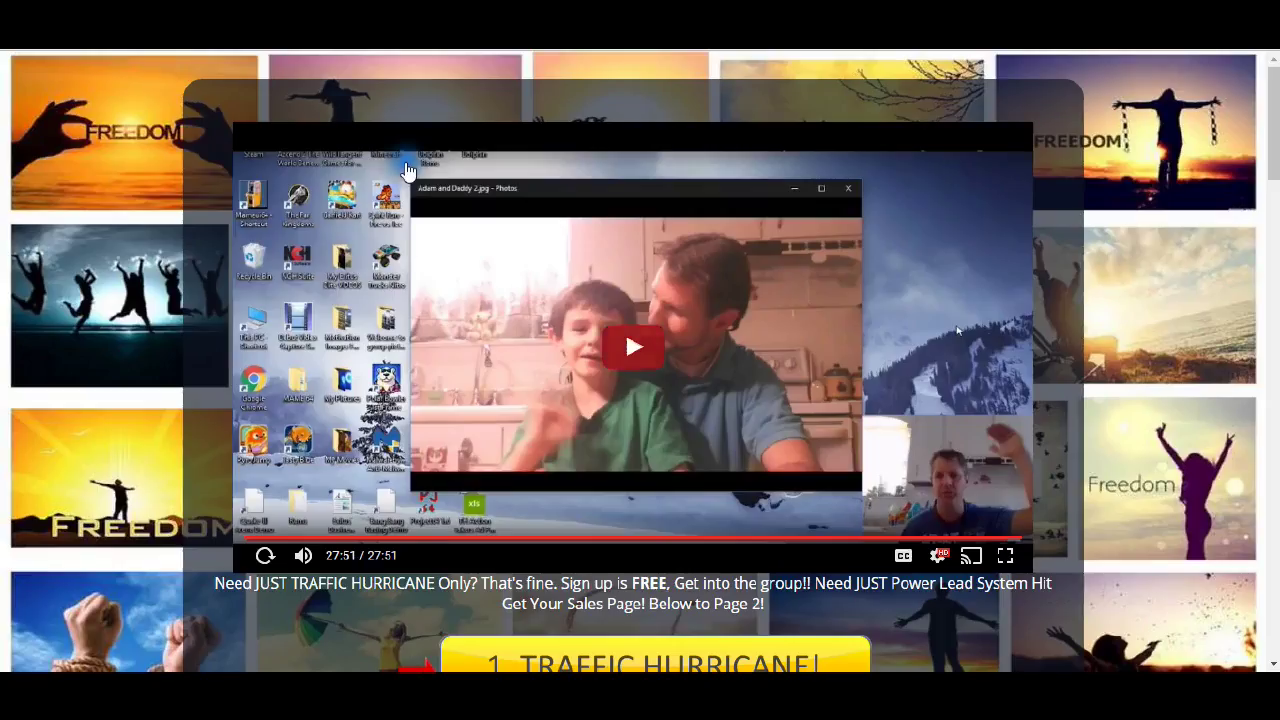
scroll(640, 360, "down", 5)
scroll(640, 360, "down", 5)
scroll(408, 175, "down", 5)
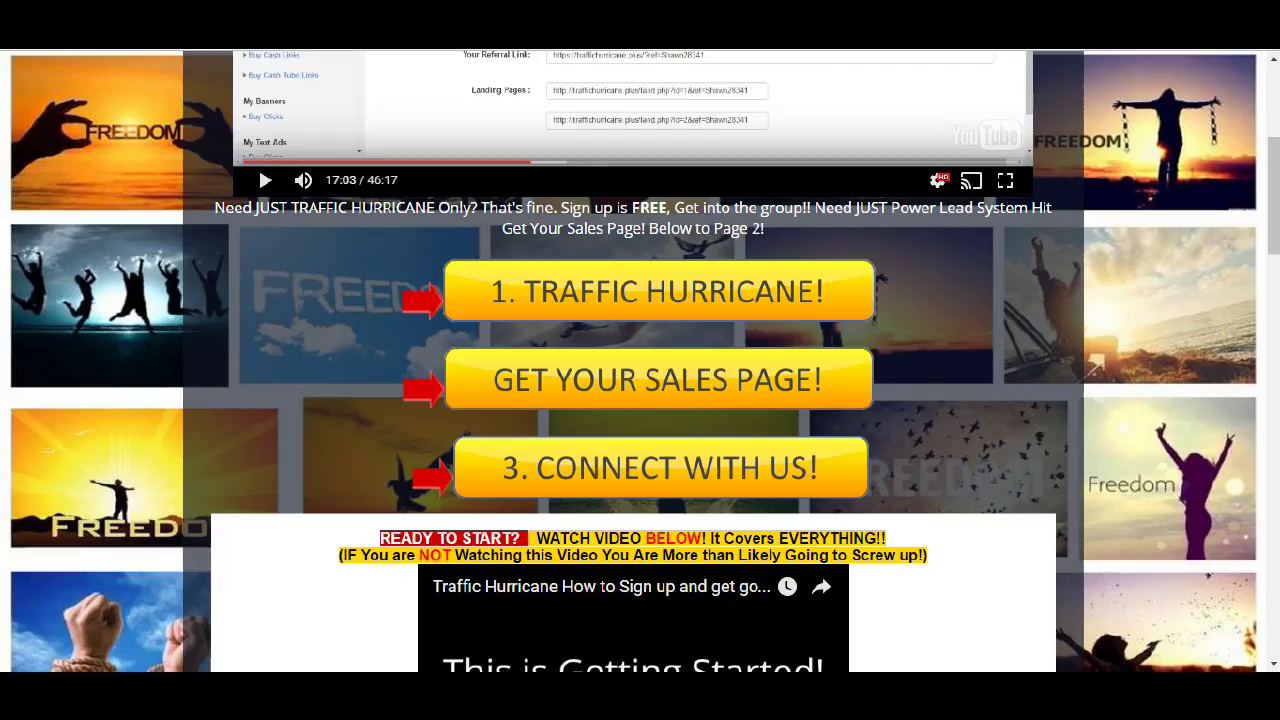
scroll(812, 246, "down", 8)
scroll(657, 340, "down", 4)
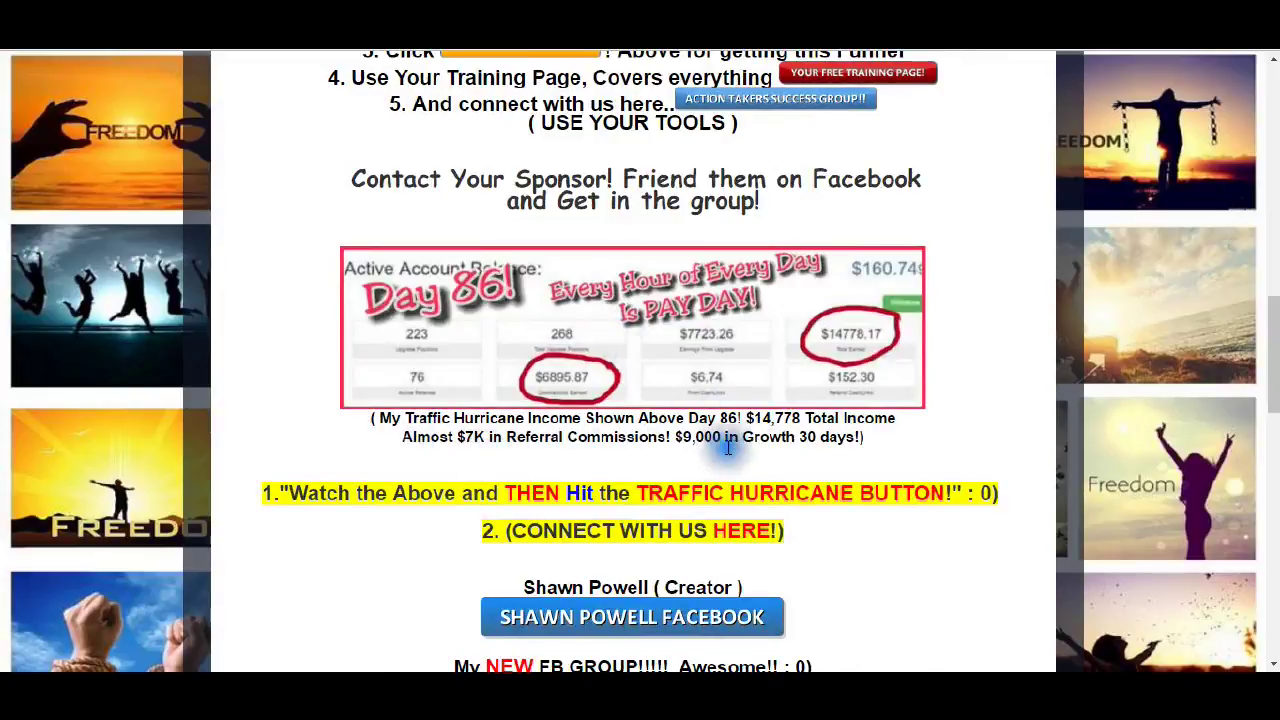
scroll(703, 325, "up", 2)
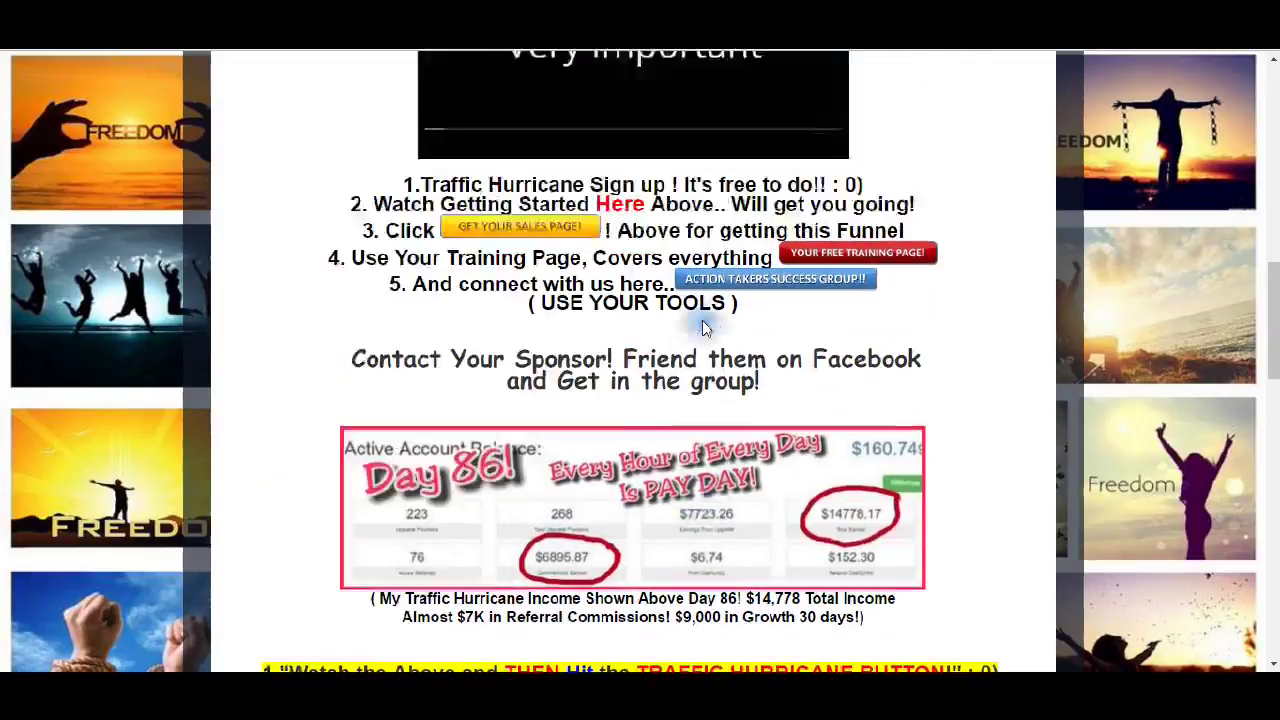
scroll(703, 325, "up", 3)
scroll(703, 325, "up", 5)
scroll(703, 325, "up", 6)
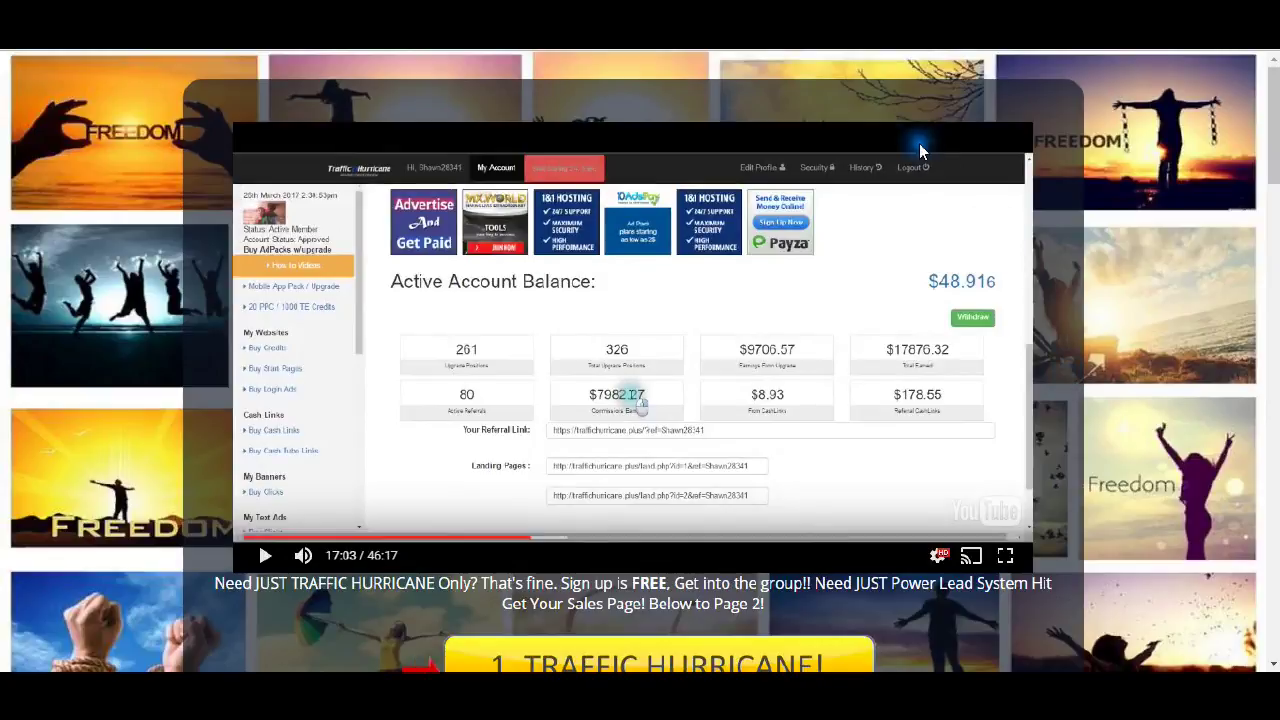
Rewind the funnel page's embedded YouTube video to 0:46
left_click(248, 538)
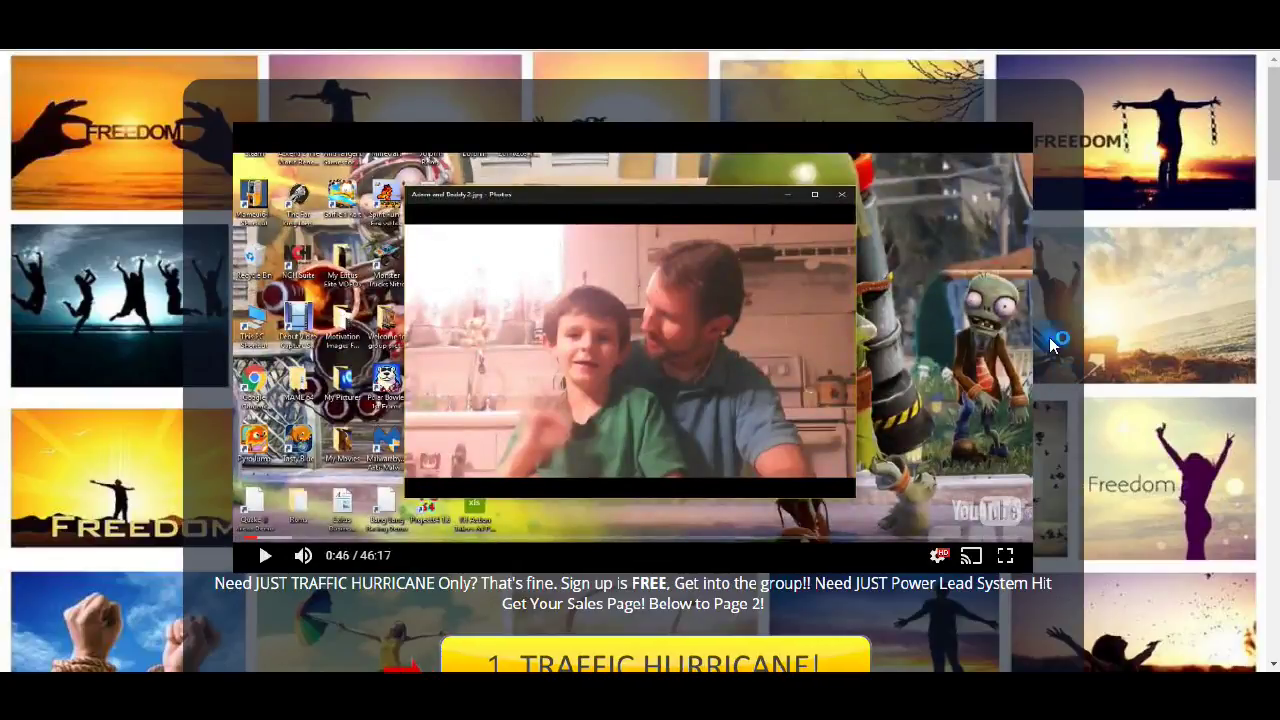
scroll(1052, 343, "down", 5)
scroll(800, 360, "up", 3)
scroll(651, 370, "up", 2)
scroll(1102, 486, "down", 5)
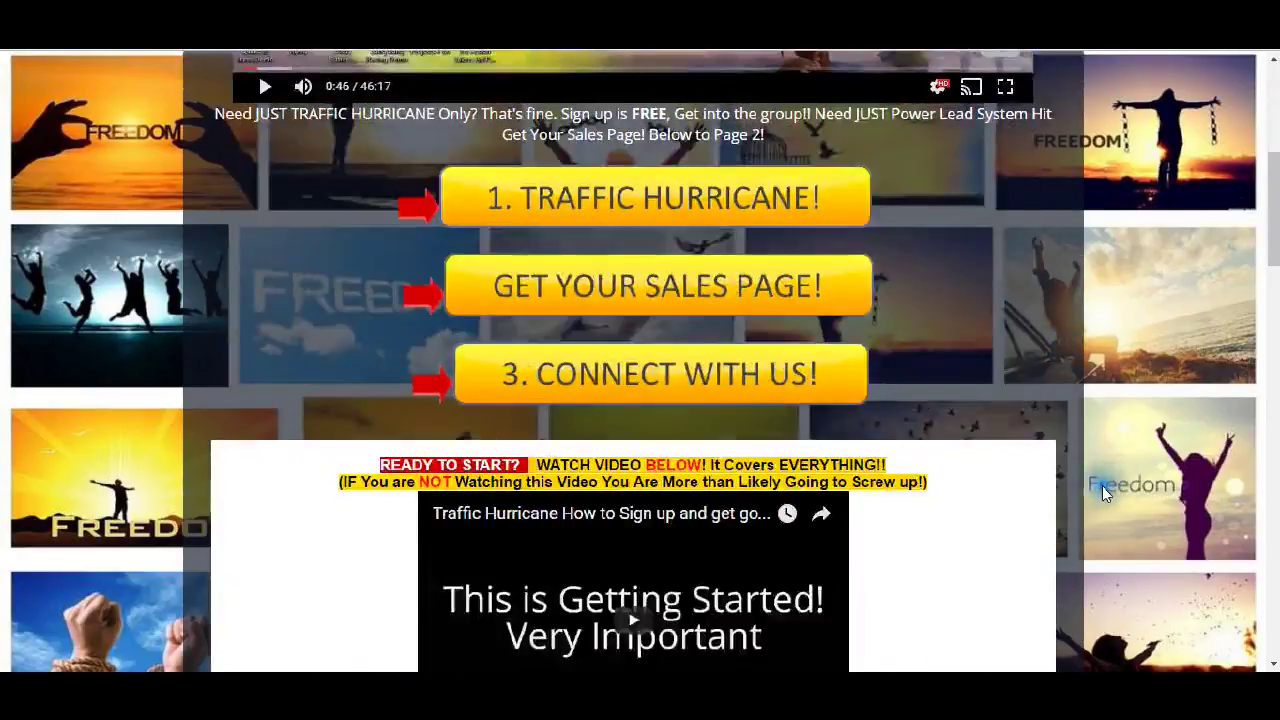
scroll(1098, 484, "down", 5)
scroll(1098, 484, "down", 4)
scroll(936, 485, "up", 3)
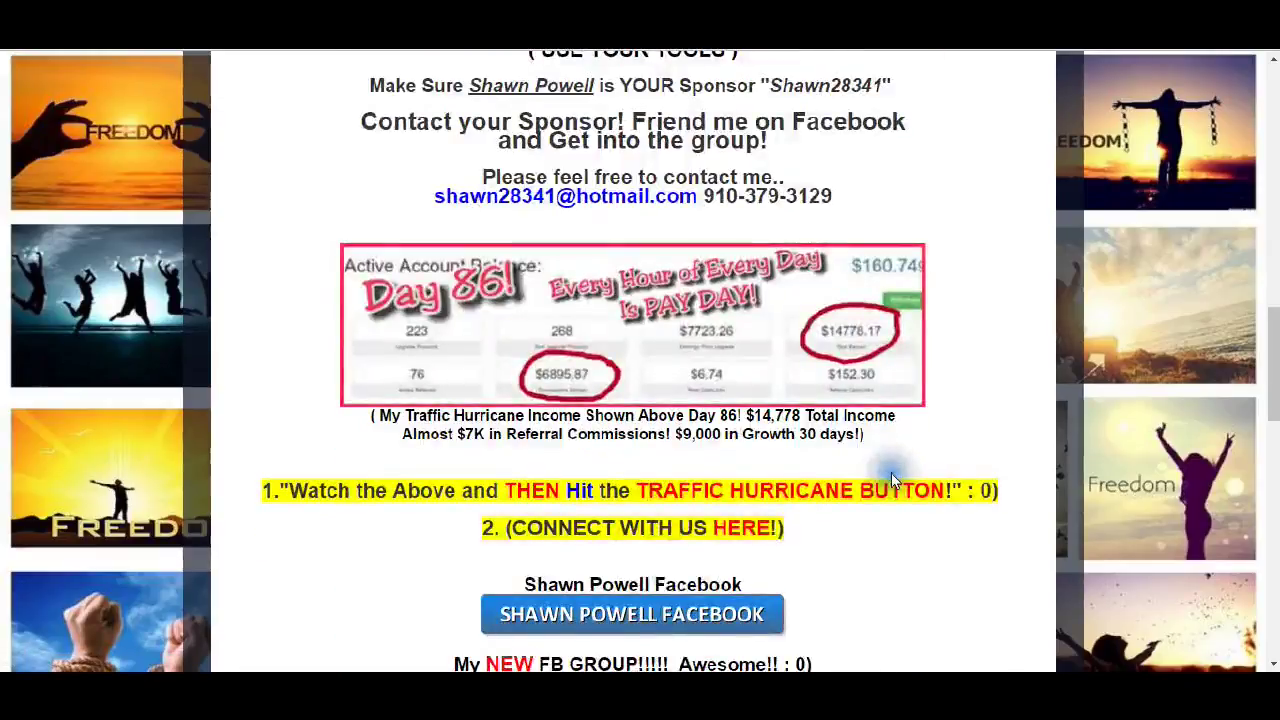
scroll(893, 478, "down", 5)
scroll(893, 478, "down", 4)
scroll(893, 478, "up", 4)
scroll(928, 458, "down", 7)
scroll(928, 458, "down", 5)
scroll(982, 448, "down", 5)
scroll(983, 449, "up", 10)
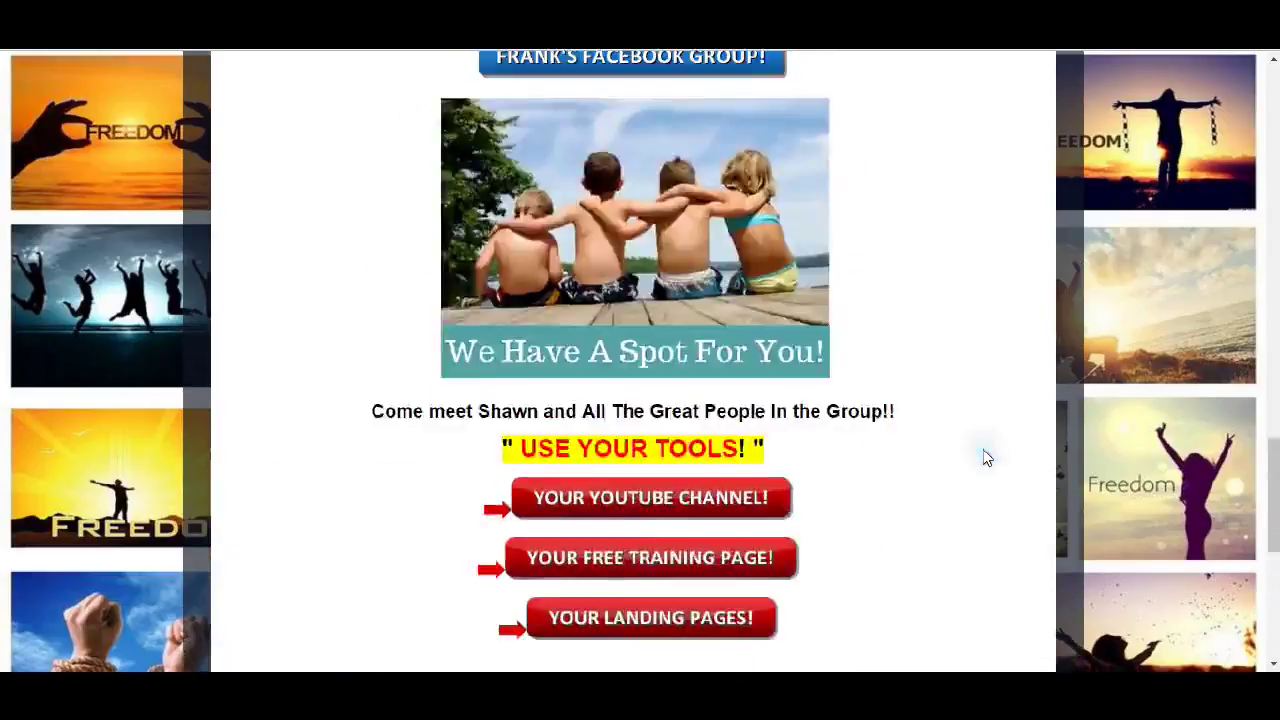
scroll(986, 457, "down", 6)
scroll(700, 450, "down", 3)
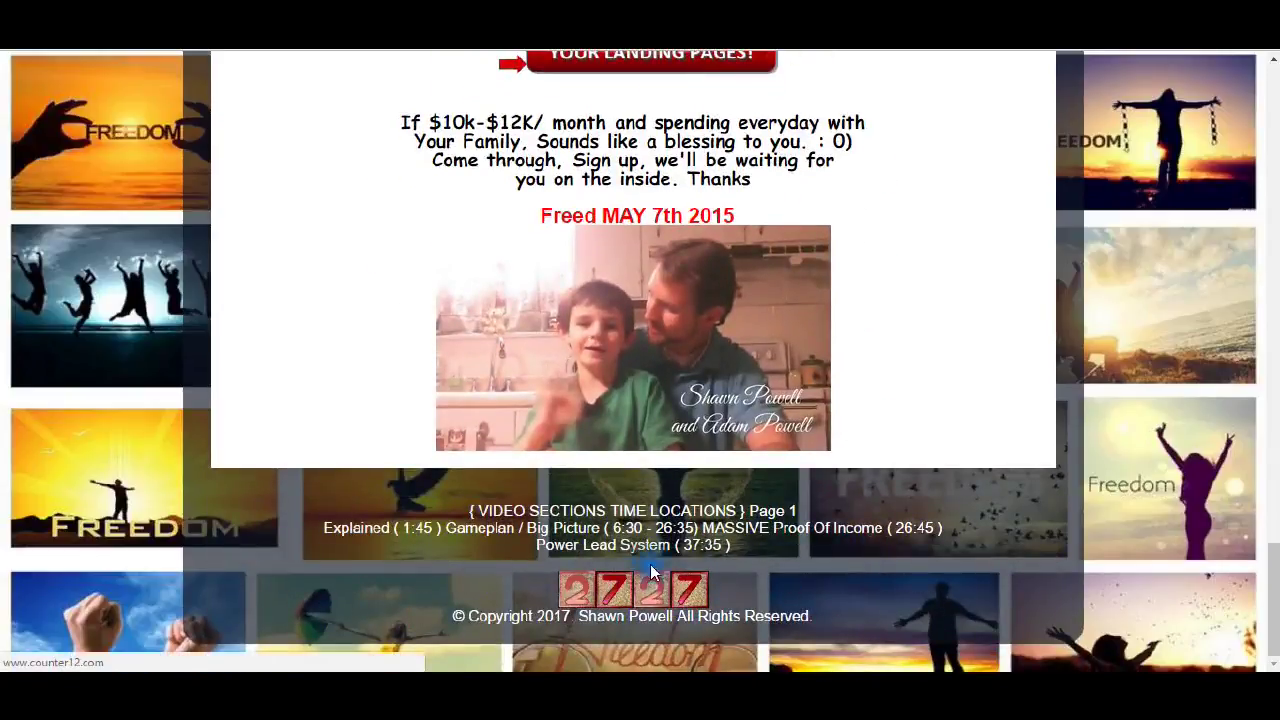
scroll(950, 267, "up", 6)
scroll(950, 267, "up", 6)
scroll(950, 267, "up", 6)
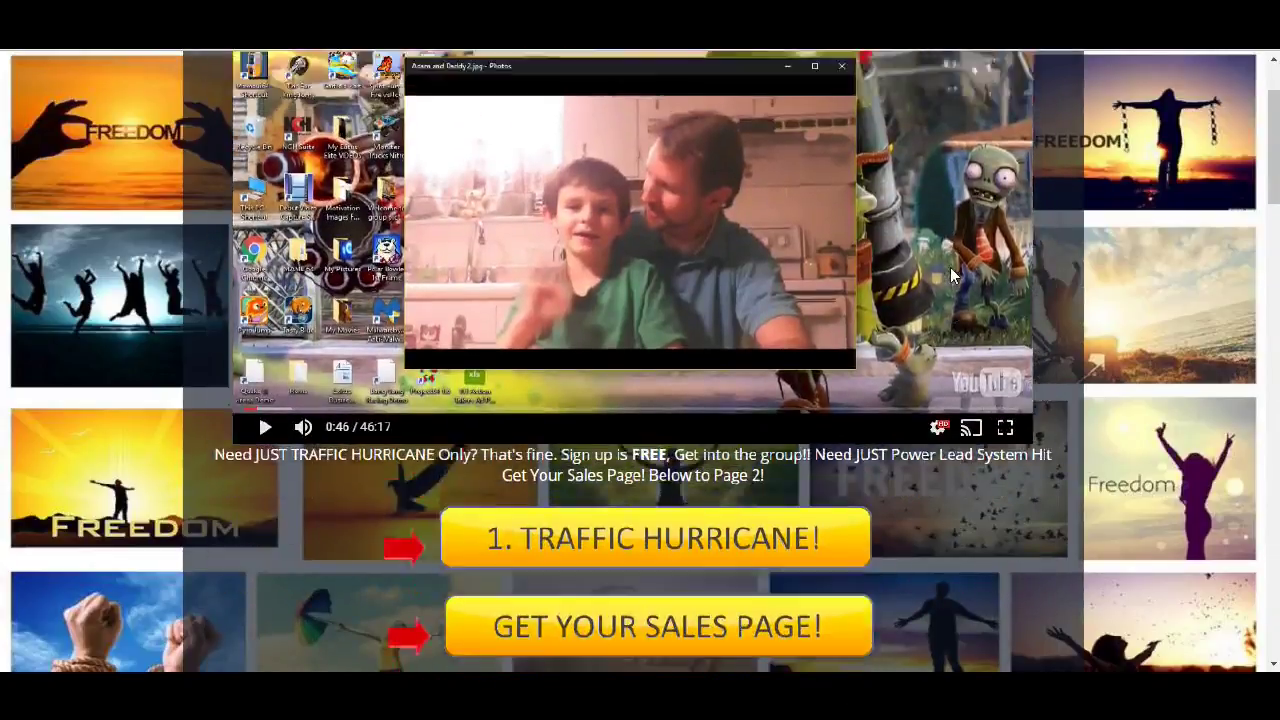
scroll(950, 267, "up", 2)
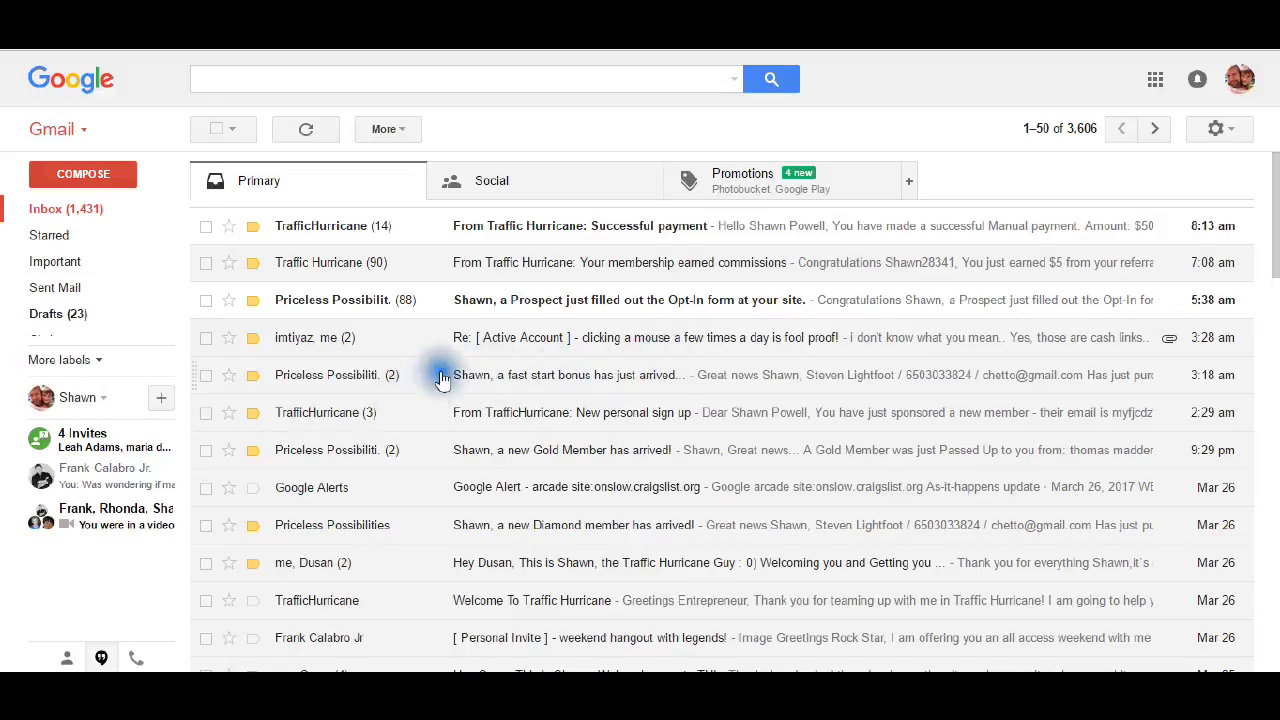
scroll(441, 378, "down", 1)
scroll(441, 378, "down", 1)
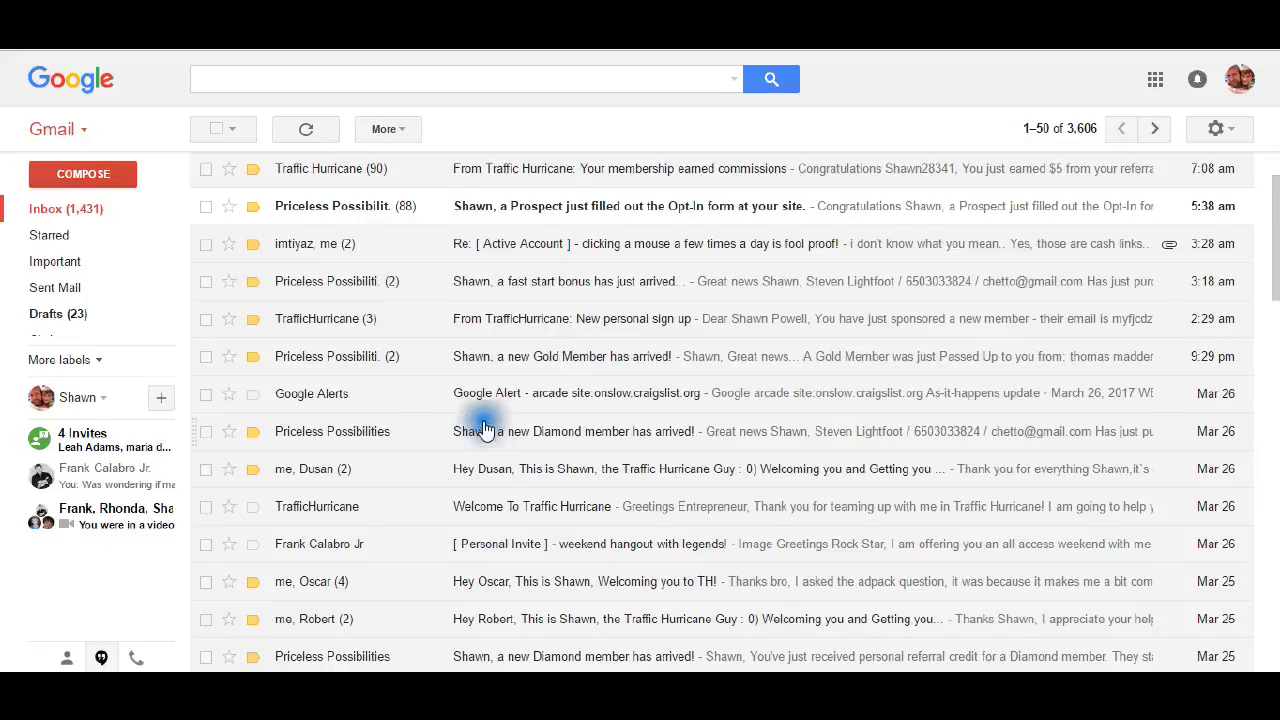
scroll(575, 437, "down", 1)
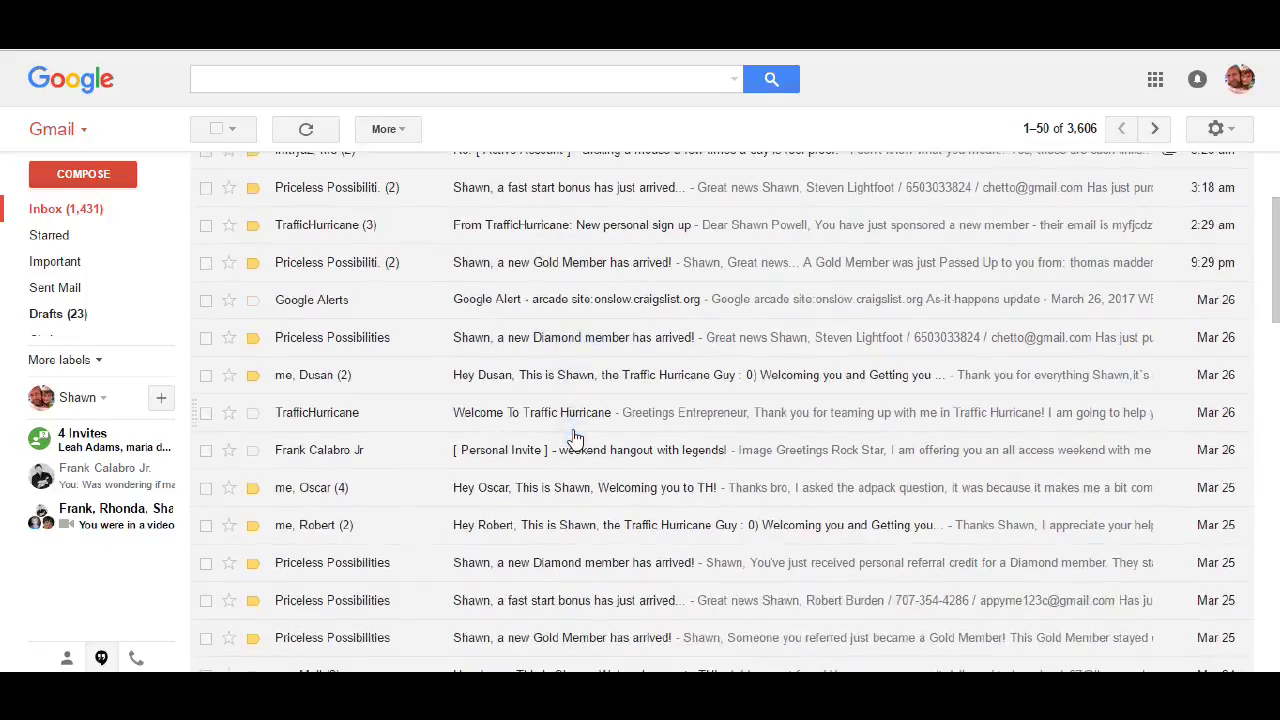
scroll(560, 430, "down", 1)
scroll(545, 420, "down", 1)
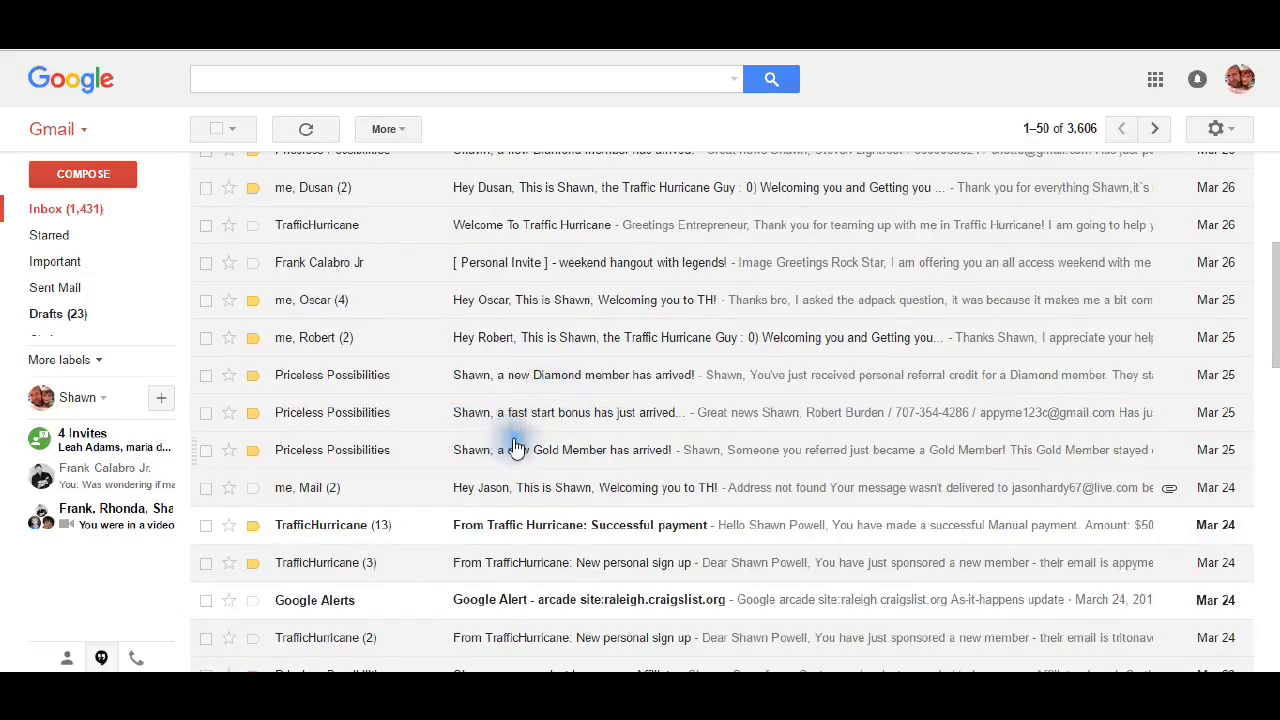
scroll(530, 420, "down", 1)
scroll(518, 445, "down", 1)
scroll(518, 445, "down", 1)
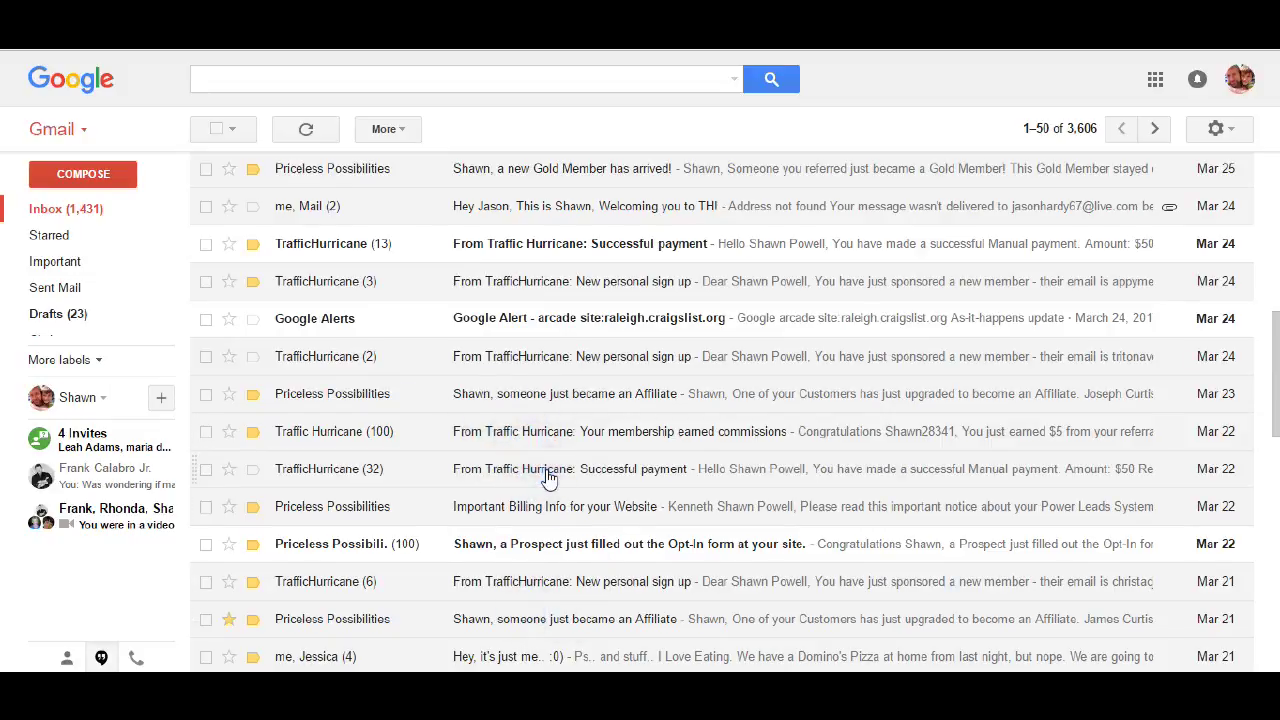
scroll(530, 590, "up", 5)
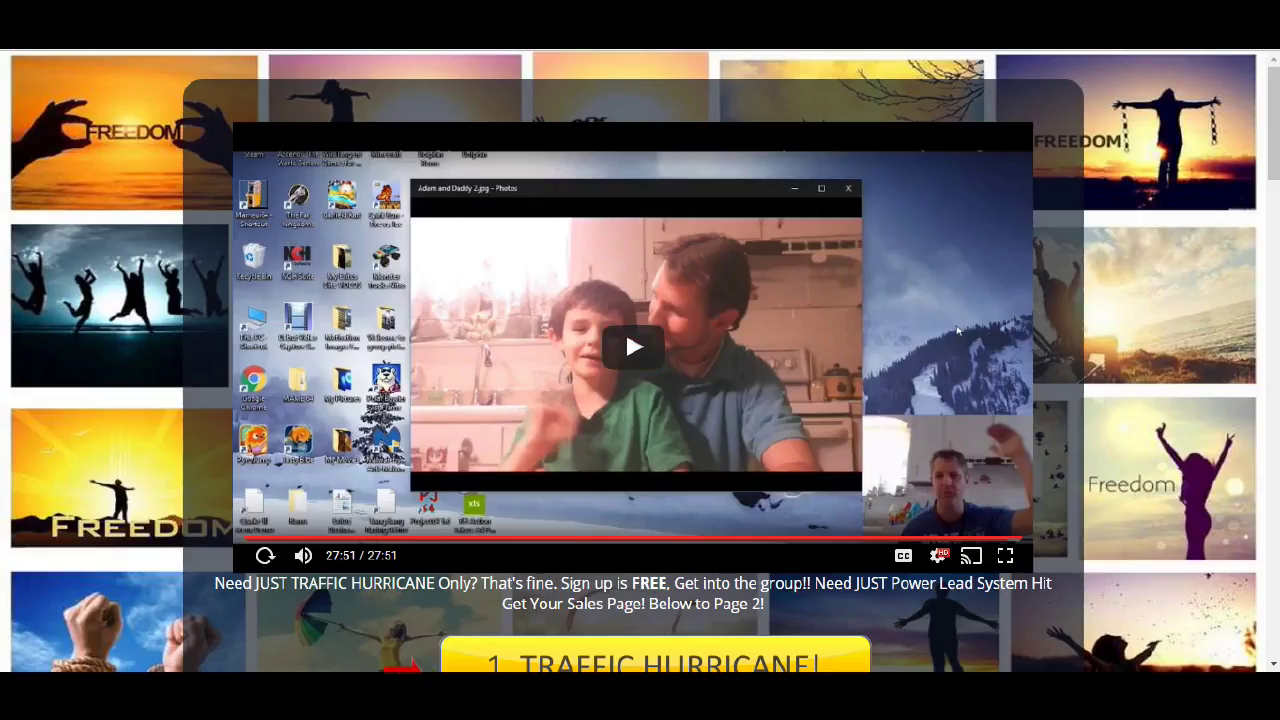
scroll(495, 305, "down", 4)
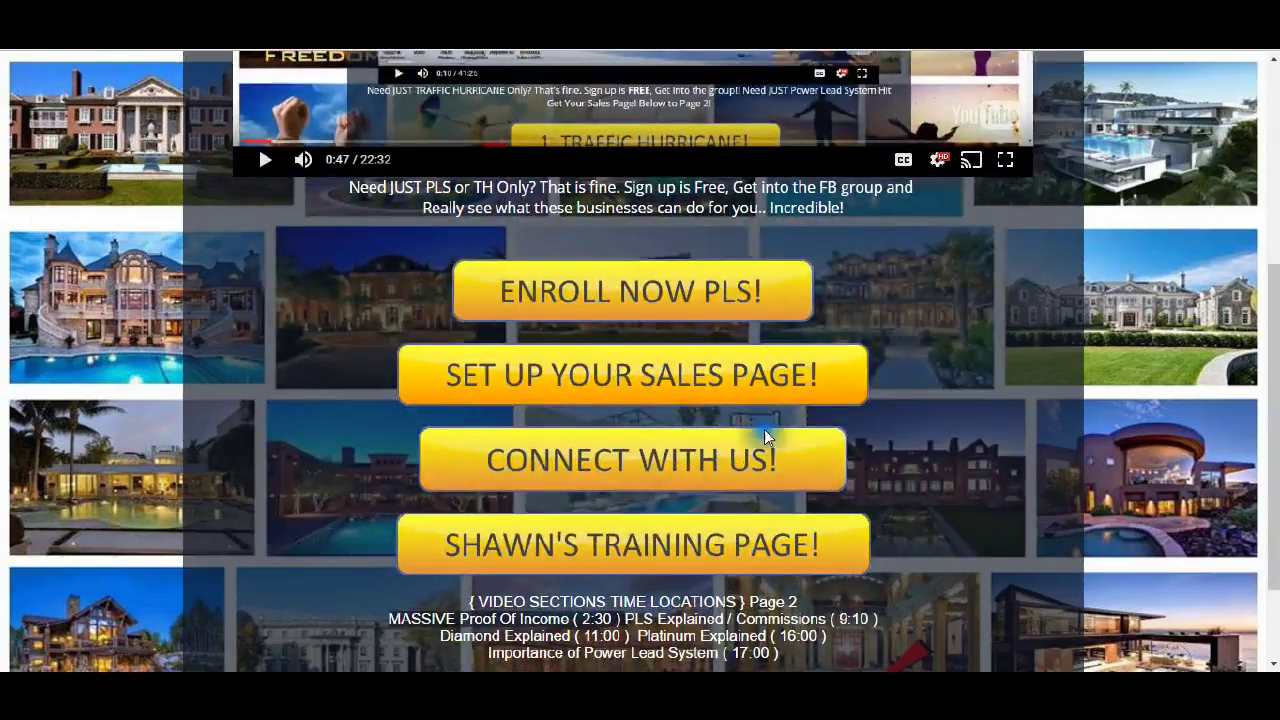
scroll(674, 409, "up", 4)
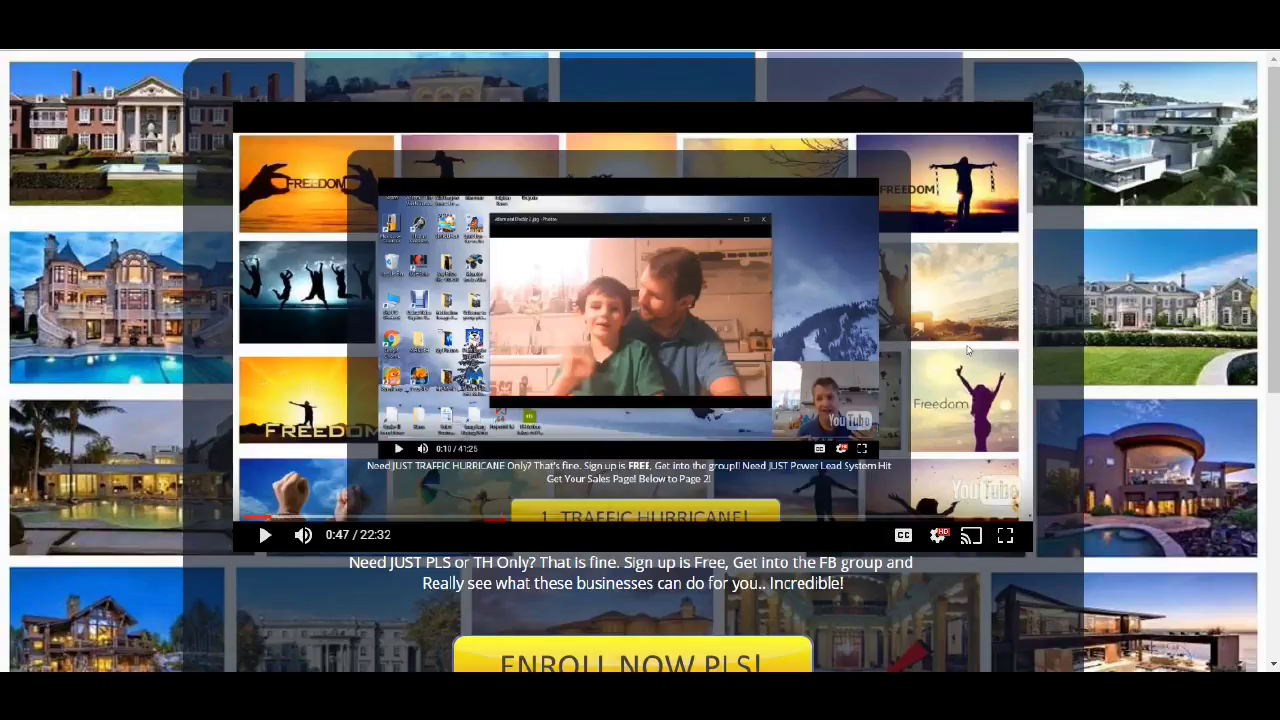
Bring the Debut Professional screen recorder window back to the front with Alt+Tab
key("alt+Tab")
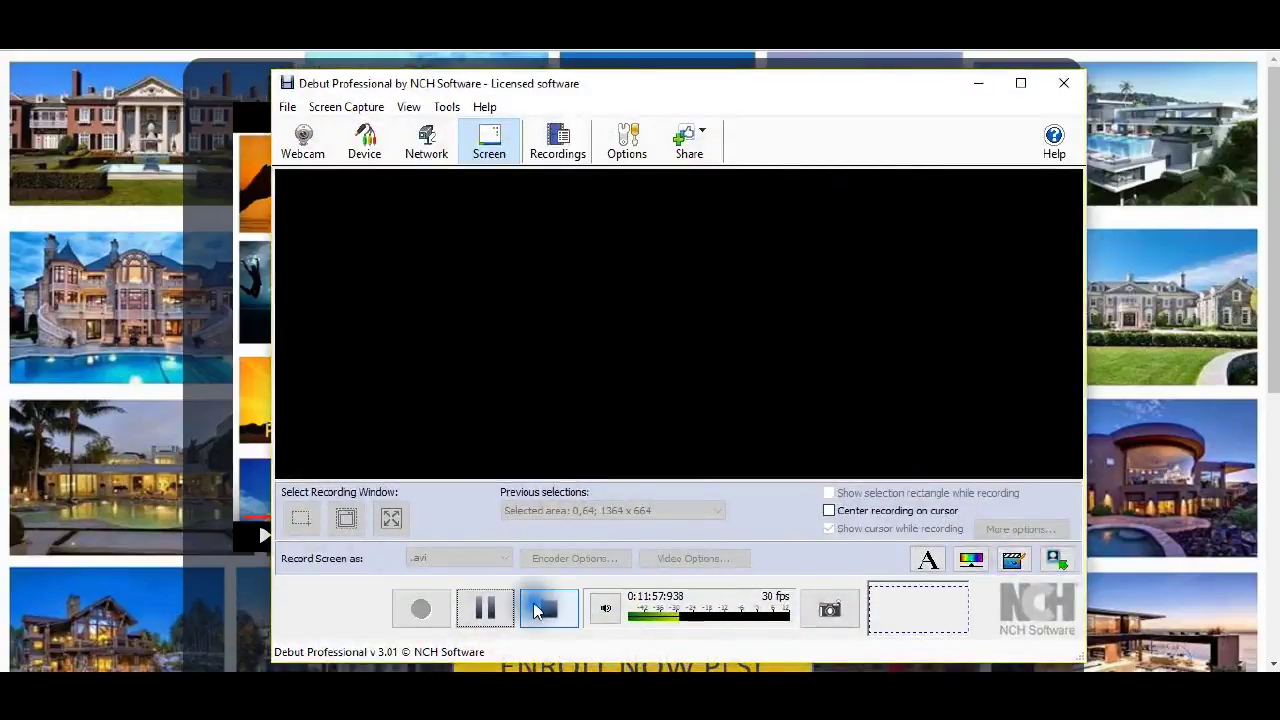